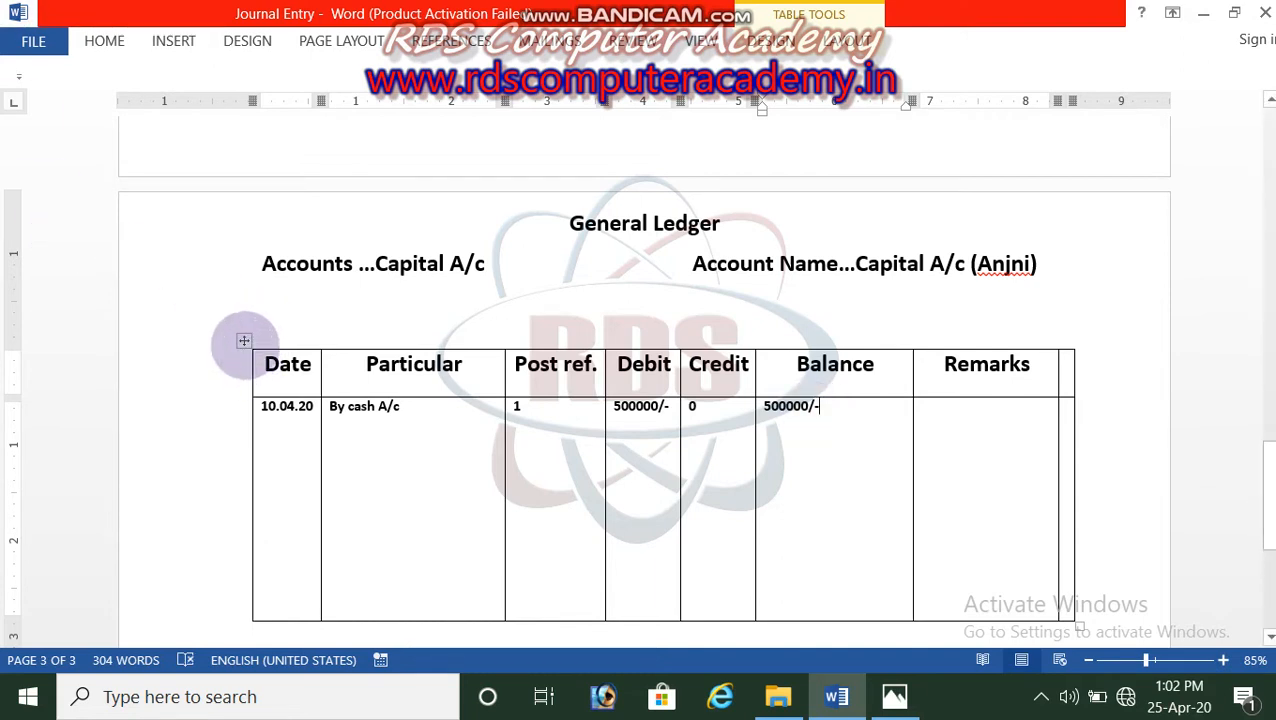
Step: Copy the whole ledger table under the General Ledger heading on page 3
{"action": "left_click", "coordinate": [243, 341]}
{"action": "key", "text": "ctrl+c"}
{"action": "left_click_drag", "start_coordinate": [243, 341], "coordinate": [232, 496]}
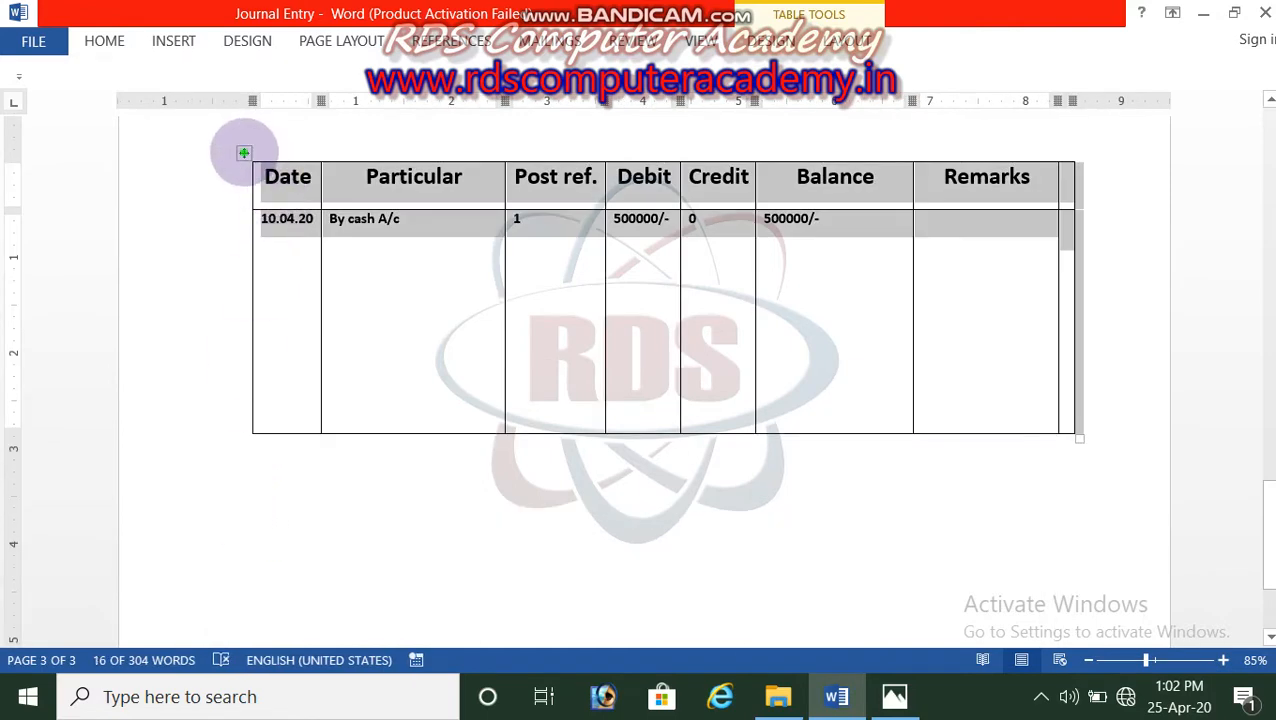
{"action": "right_click", "coordinate": [243, 152]}
{"action": "left_click", "coordinate": [262, 196]}
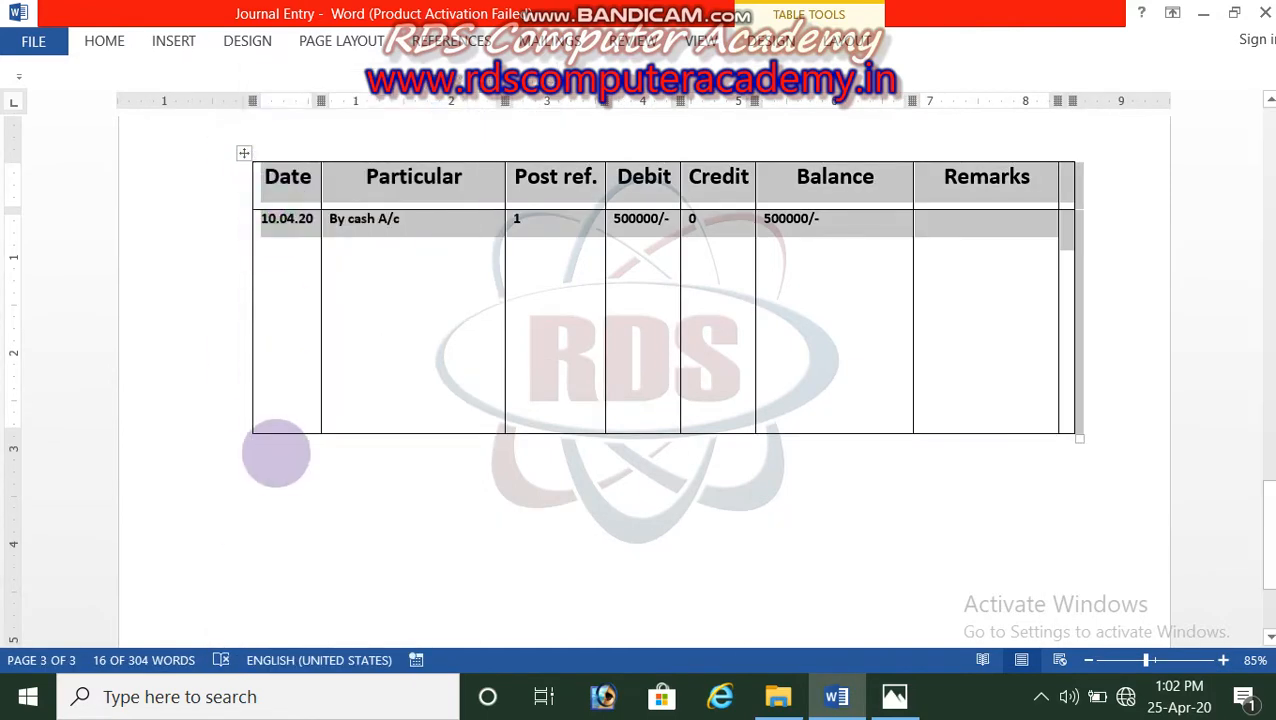
{"action": "left_click", "coordinate": [276, 454]}
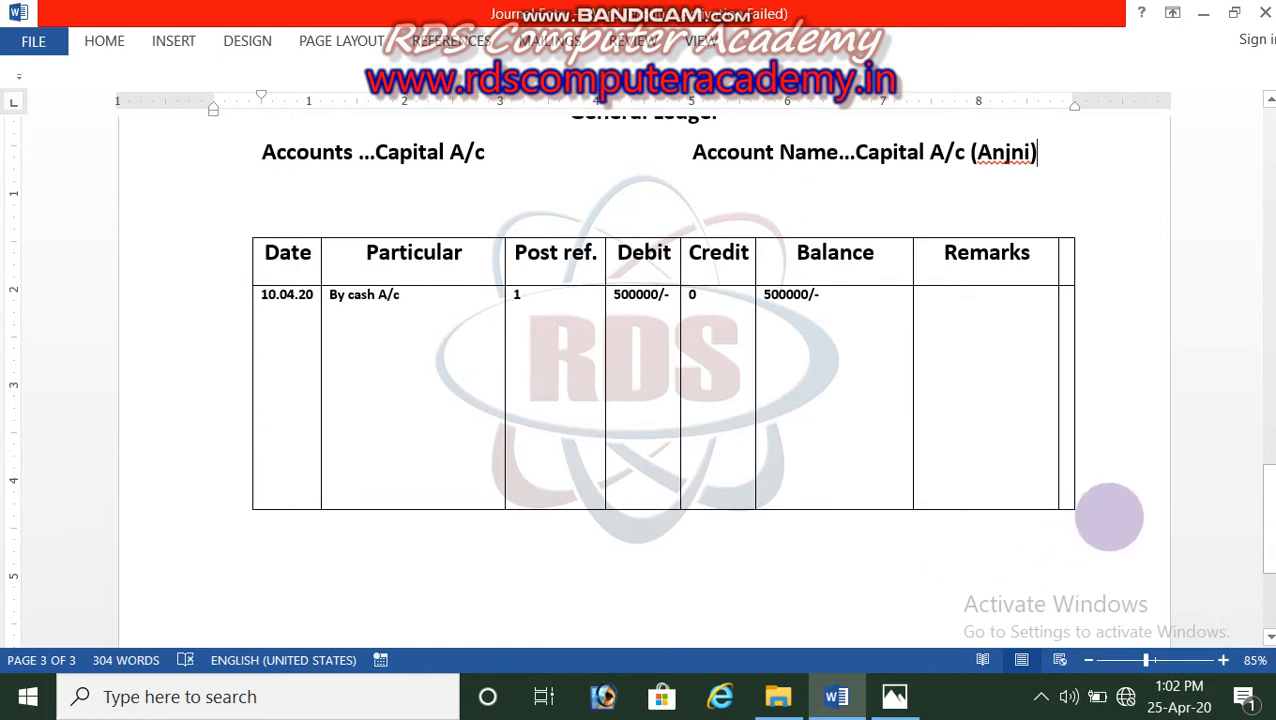
Step: Try to paste the copied ledger table directly below the original table on page 3
{"action": "double_click", "coordinate": [1112, 518]}
{"action": "left_click", "coordinate": [1112, 518]}
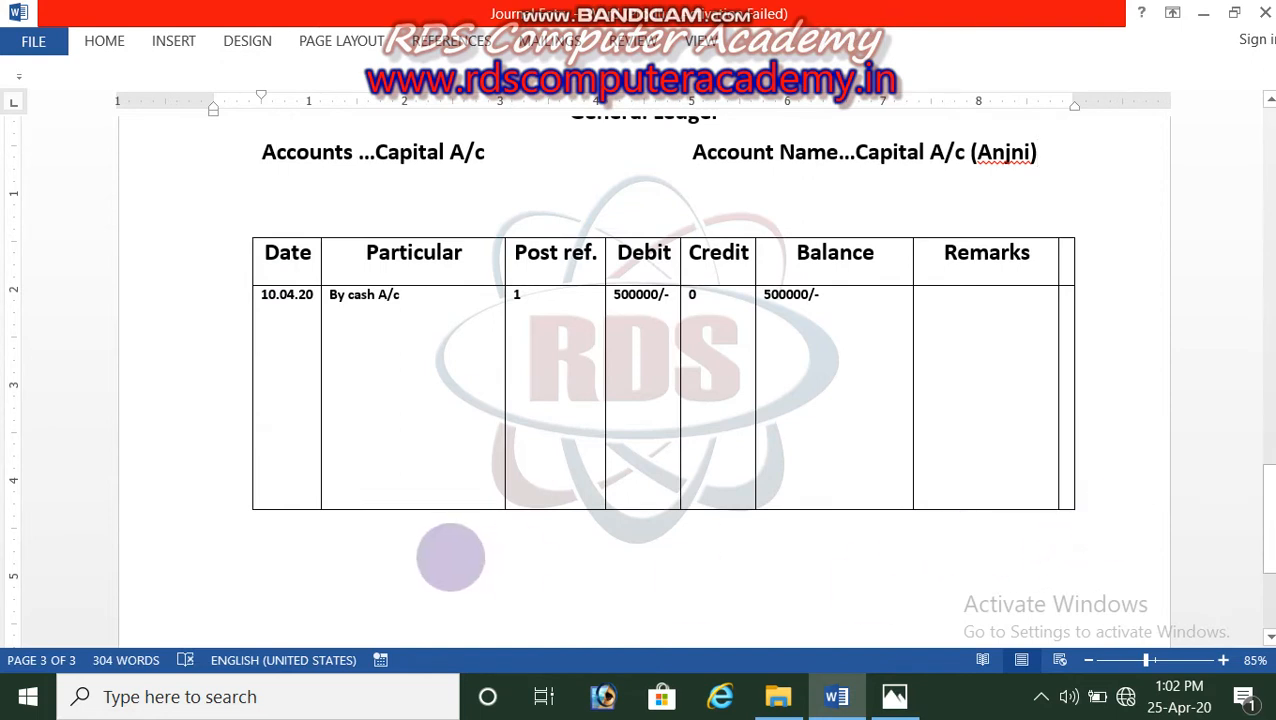
{"action": "left_click", "coordinate": [397, 566]}
{"action": "left_click", "coordinate": [877, 571]}
{"action": "left_click", "coordinate": [877, 571]}
{"action": "key", "text": "ctrl+v"}
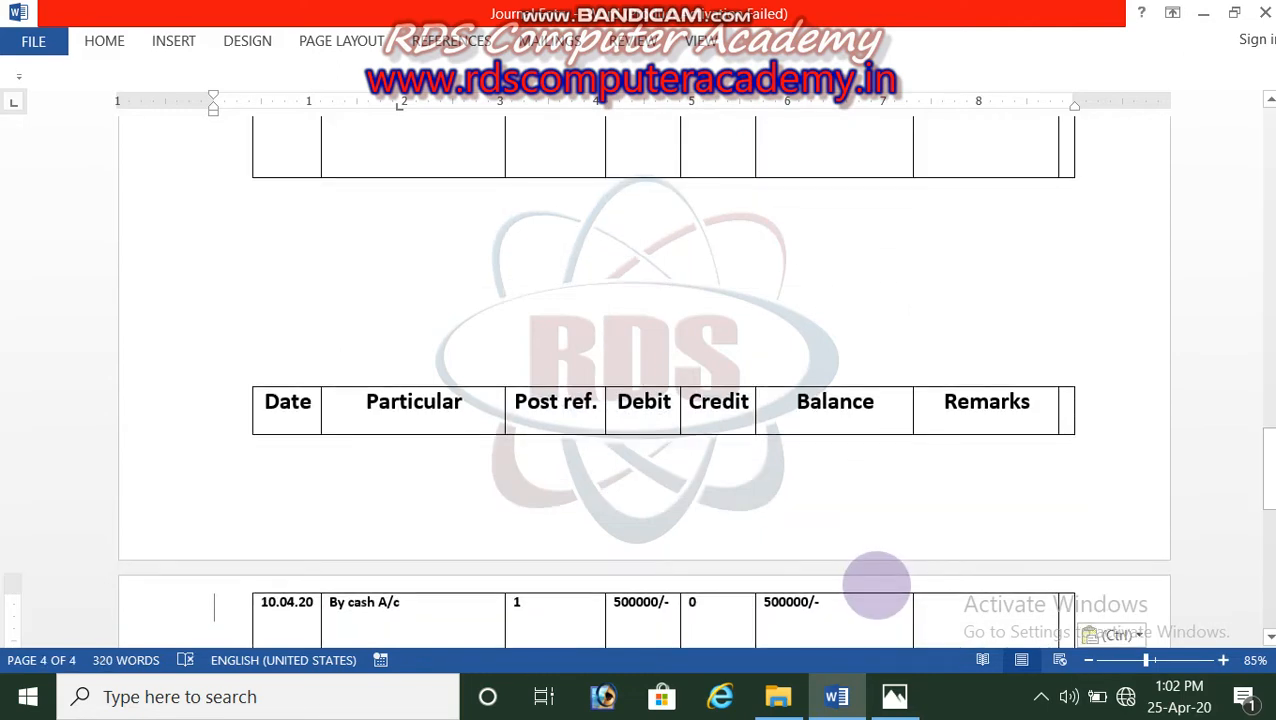
Step: Undo the paste of the duplicate ledger table
{"action": "left_click", "coordinate": [1112, 634]}
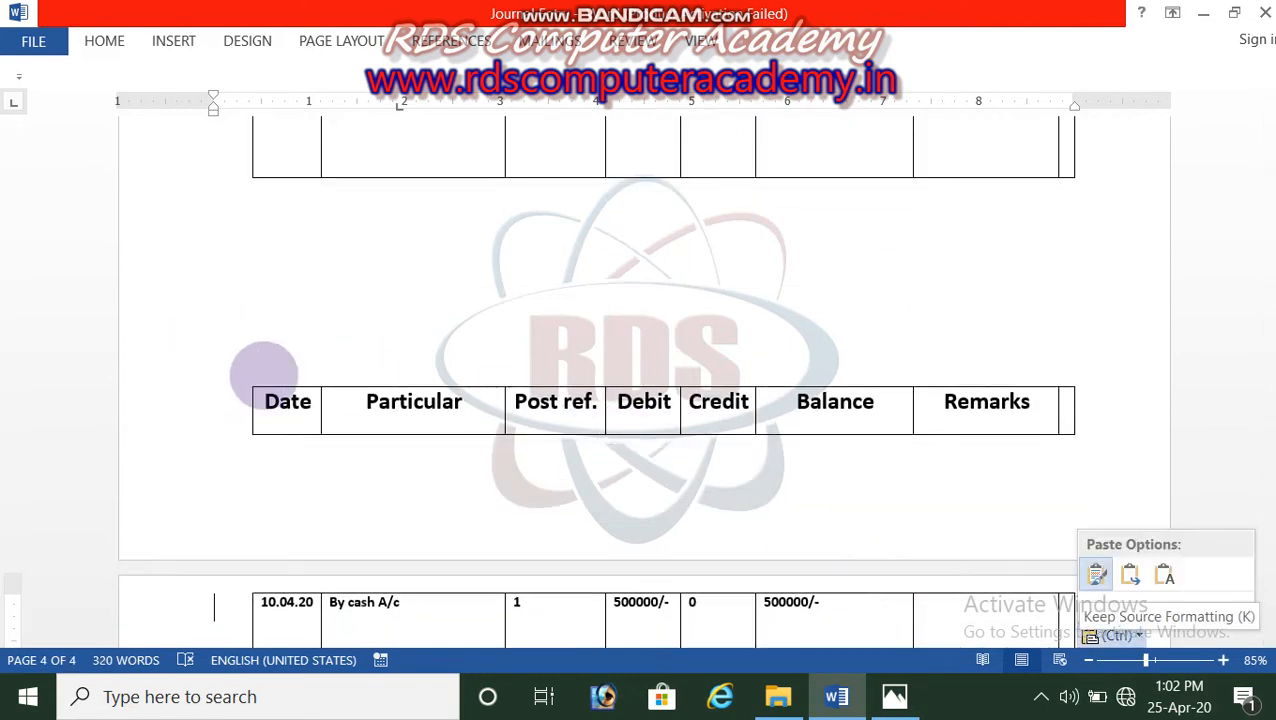
{"action": "left_click", "coordinate": [258, 405]}
{"action": "mouse_move", "coordinate": [244, 378]}
{"action": "left_mouse_down"}
{"action": "mouse_move", "coordinate": [242, 538]}
{"action": "mouse_move", "coordinate": [246, 380]}
{"action": "left_mouse_up"}
{"action": "key", "text": "ctrl+z"}
{"action": "key", "text": "ctrl+z"}
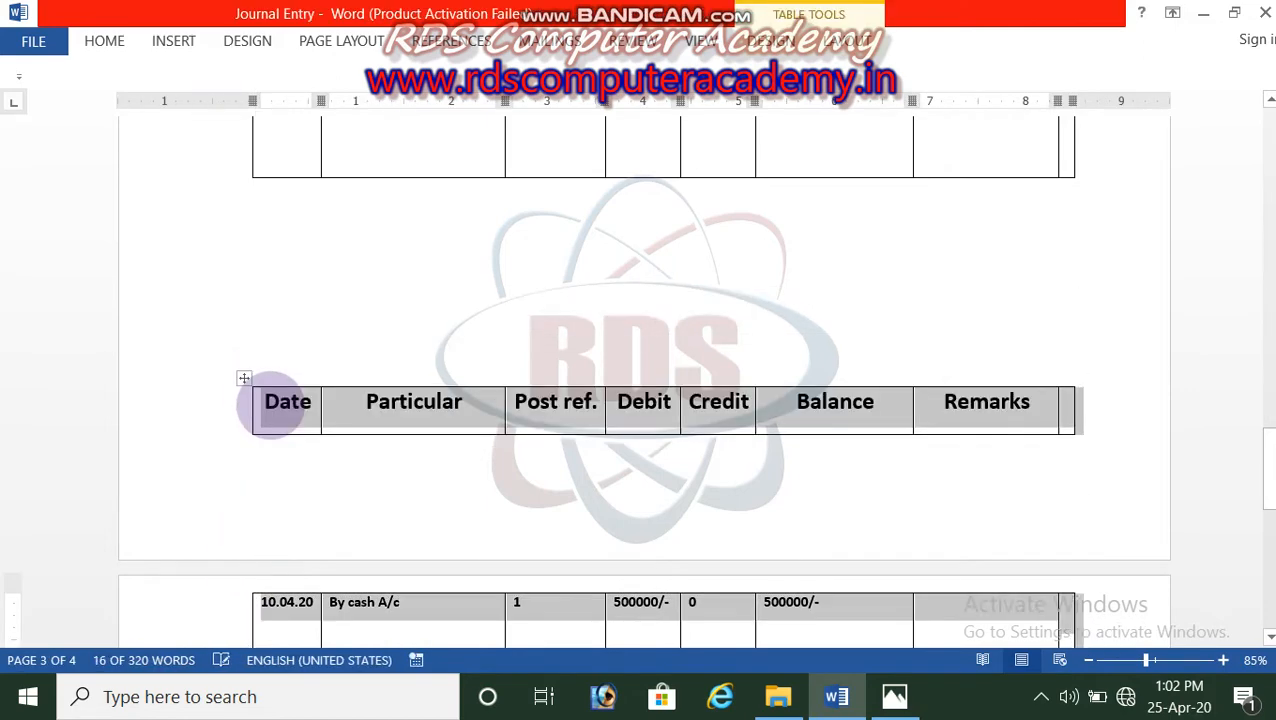
Step: Add blank lines below the General Ledger table to reach page 4 and paste the copied ledger table there
{"action": "key", "text": "Return"}
{"action": "key", "text": "Return"}
{"action": "key", "text": "Return"}
{"action": "key", "text": "Return"}
{"action": "key", "text": "Return"}
{"action": "key", "text": "Return"}
{"action": "key", "text": "Return"}
{"action": "key", "text": "Return"}
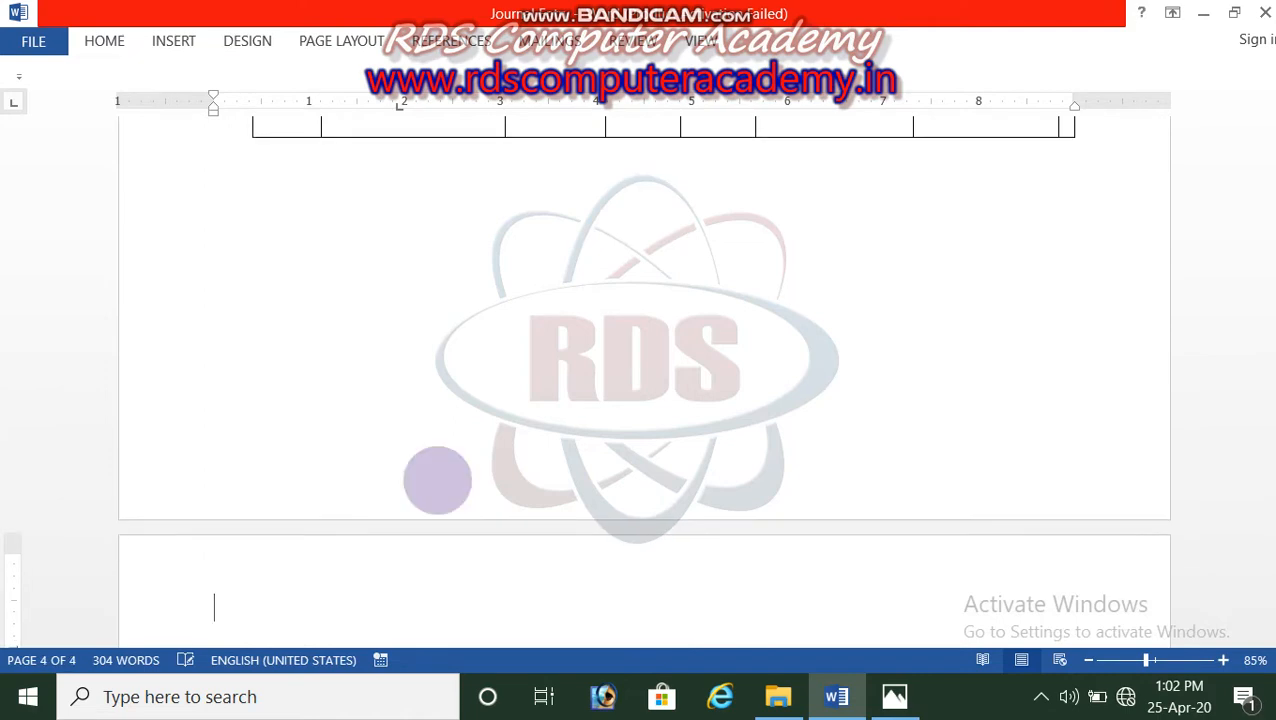
{"action": "key", "text": "ctrl+v"}
{"action": "scroll", "coordinate": [399, 310], "scroll_direction": "up", "scroll_amount": 3}
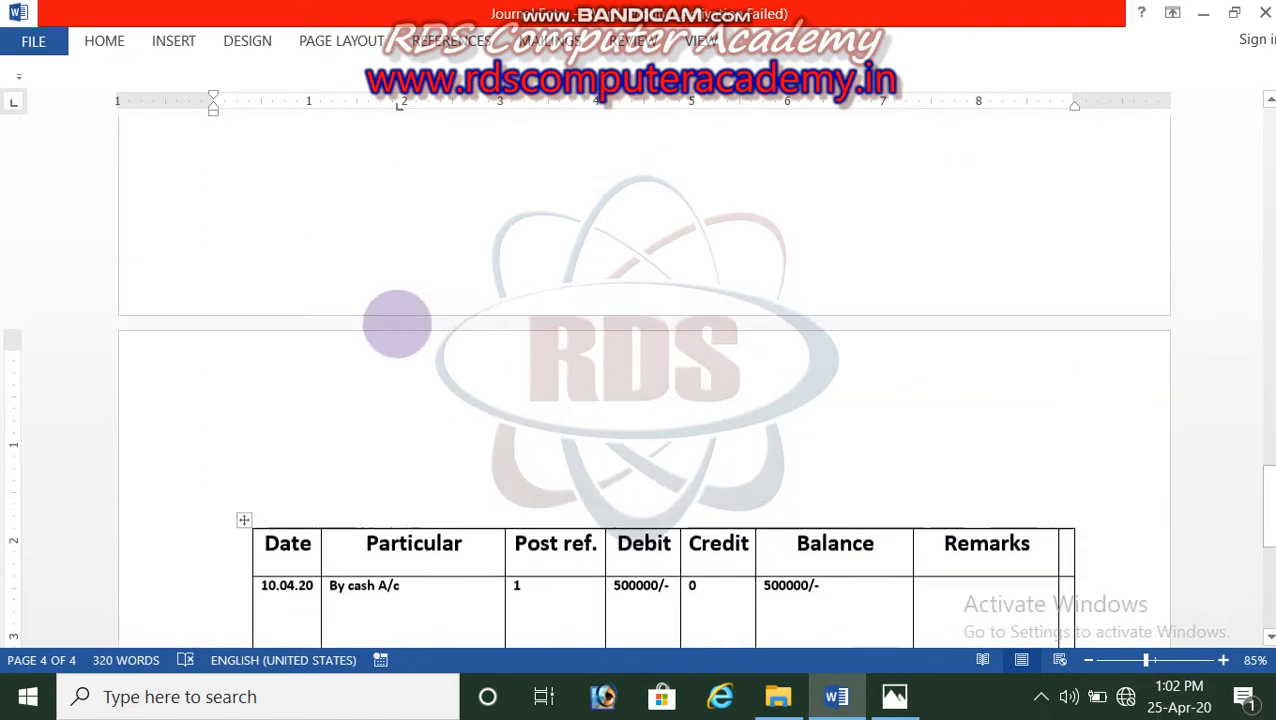
Step: Enter the heading "Cash A/c" above the pasted ledger table on page 4
{"action": "left_click_drag", "start_coordinate": [1268, 505], "coordinate": [1078, 493]}
{"action": "left_click", "coordinate": [308, 383]}
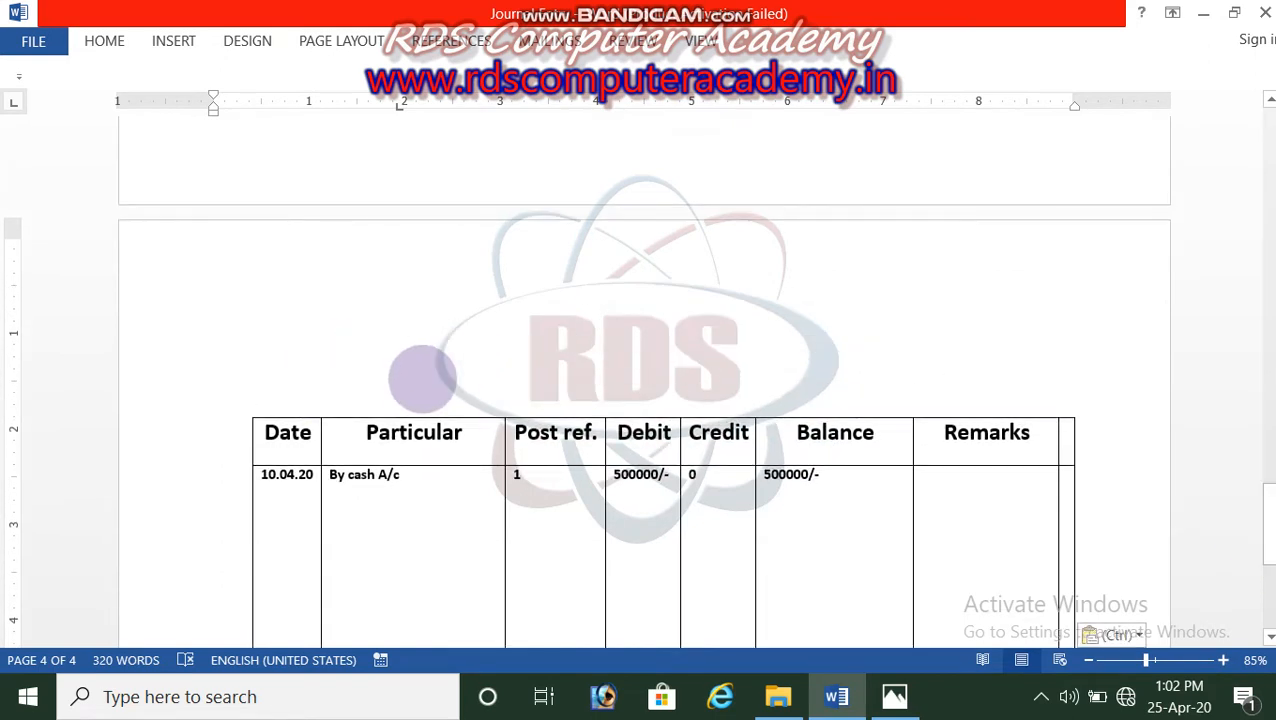
{"action": "type", "text": "Cash A/c"}
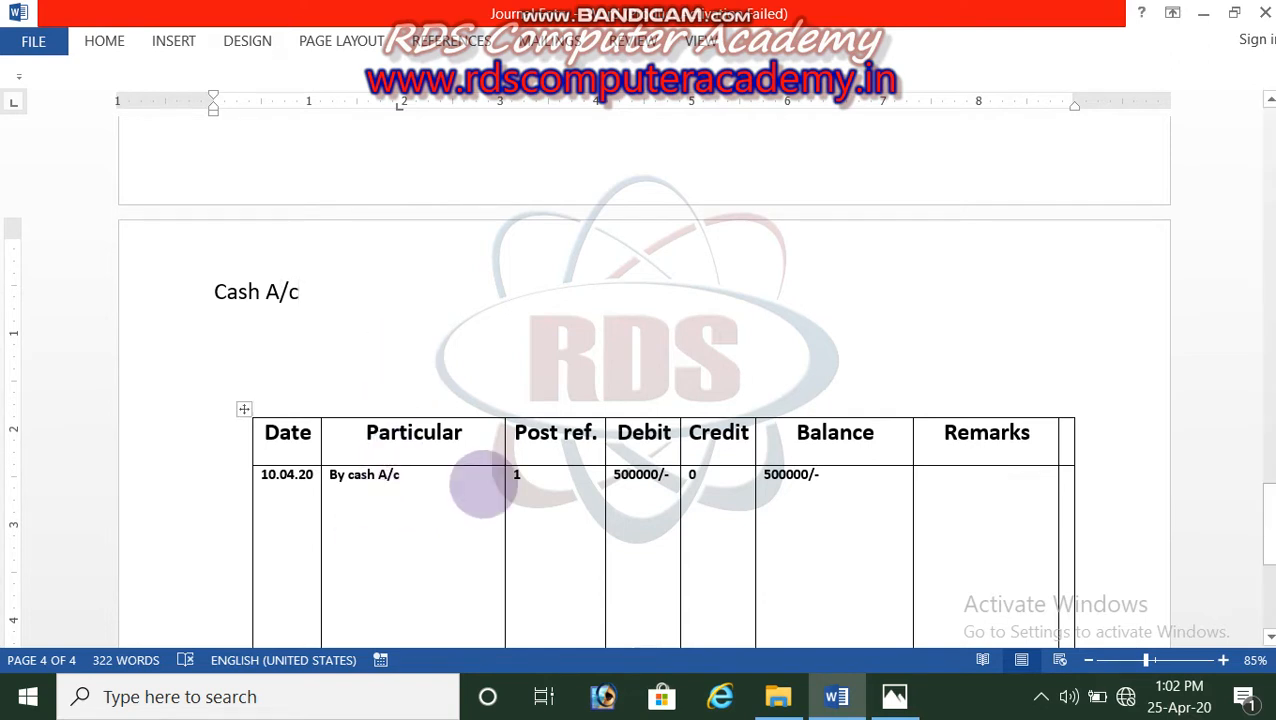
Step: Check the 10-04-2020 journal entry and replace "By cash A/c" with "By Capital a/c" in the Particular column of the page 3 ledger
{"action": "left_click_drag", "start_coordinate": [1266, 513], "coordinate": [1268, 188]}
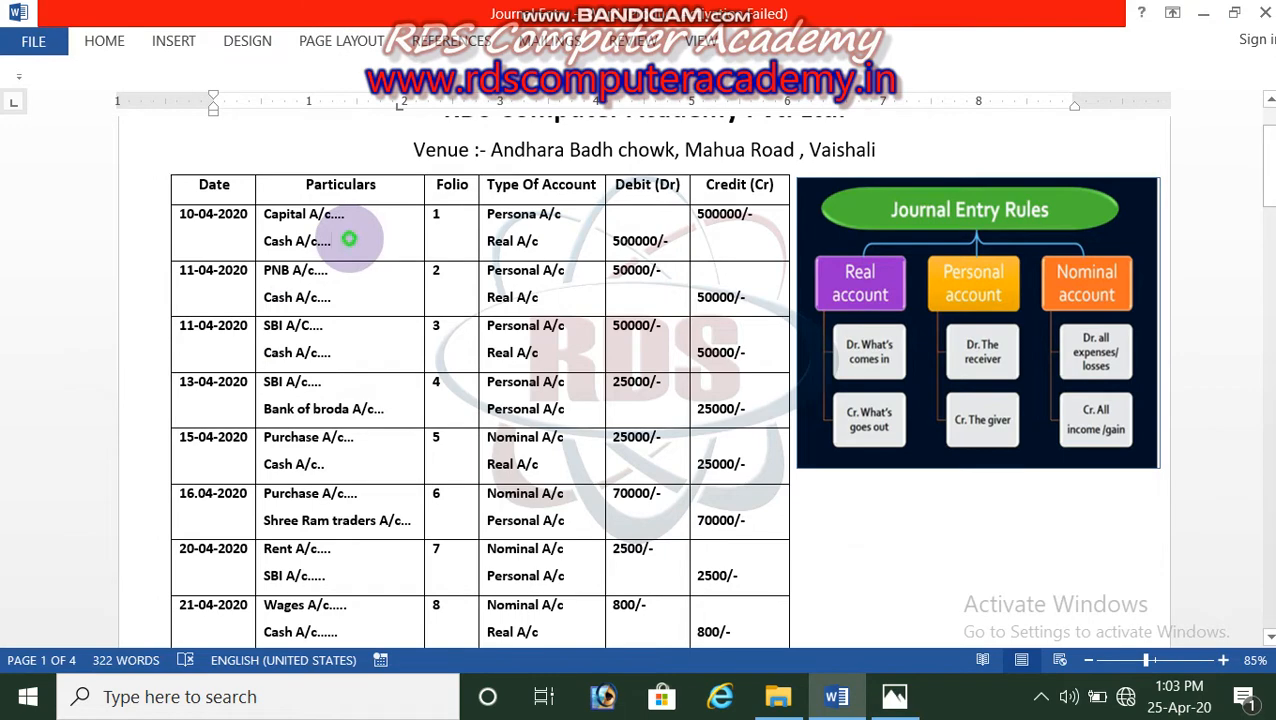
{"action": "left_click", "coordinate": [349, 239]}
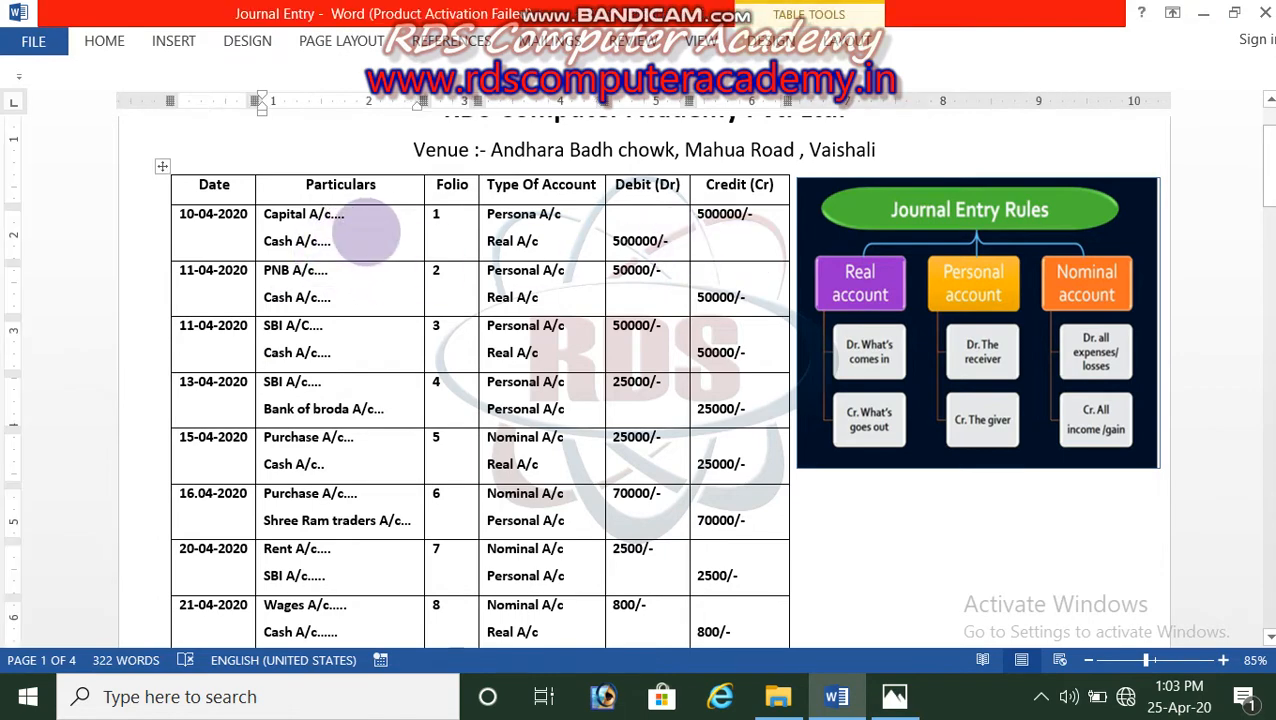
{"action": "left_click_drag", "start_coordinate": [1252, 185], "coordinate": [1248, 421]}
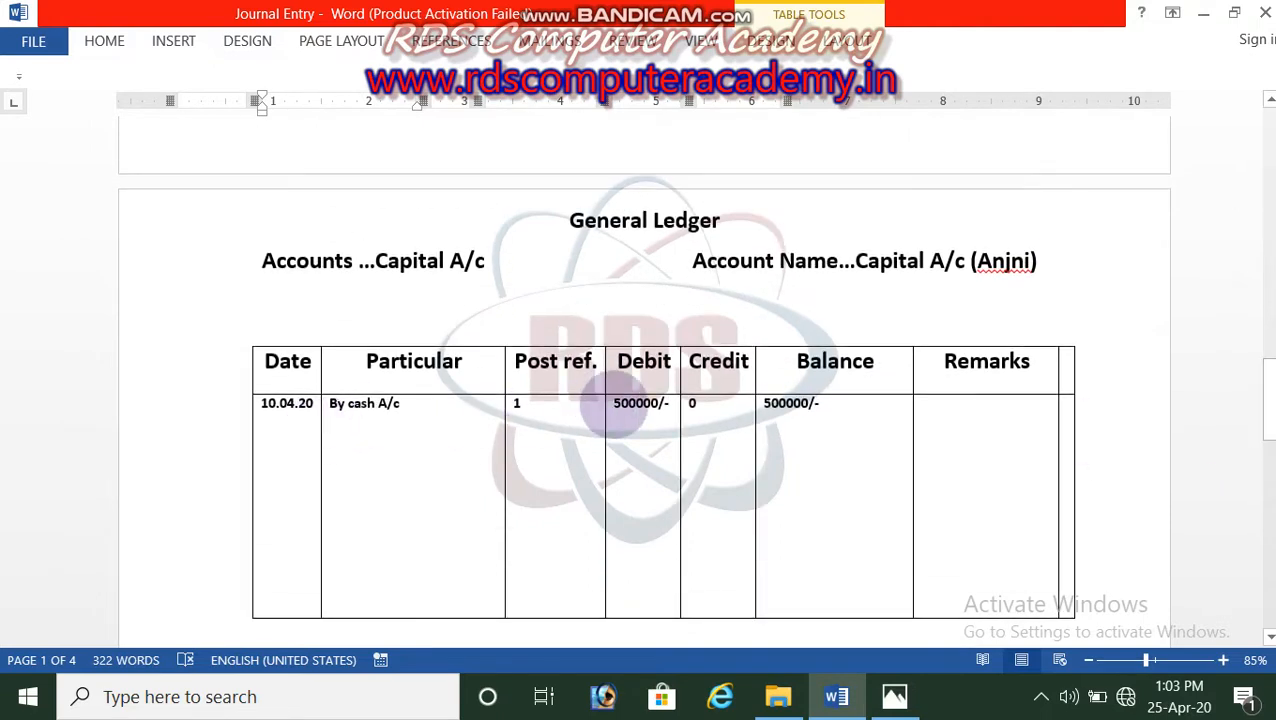
{"action": "right_click", "coordinate": [350, 405]}
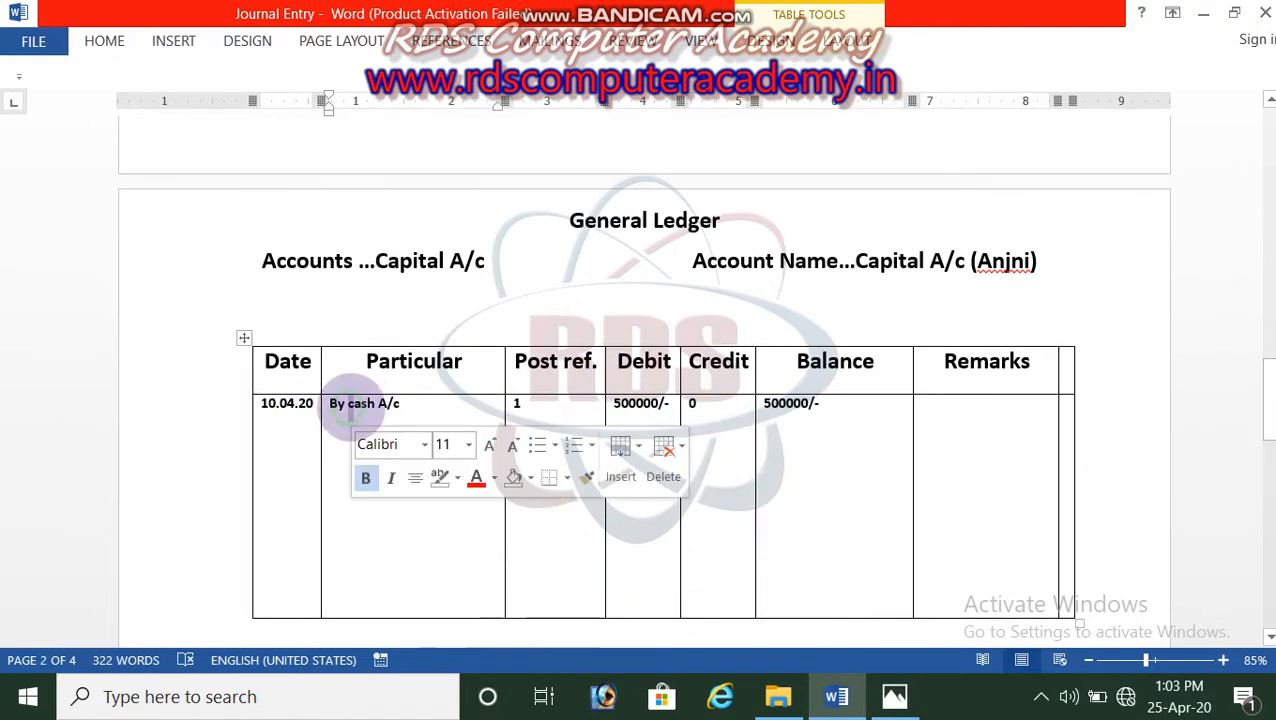
{"action": "left_click", "coordinate": [347, 404]}
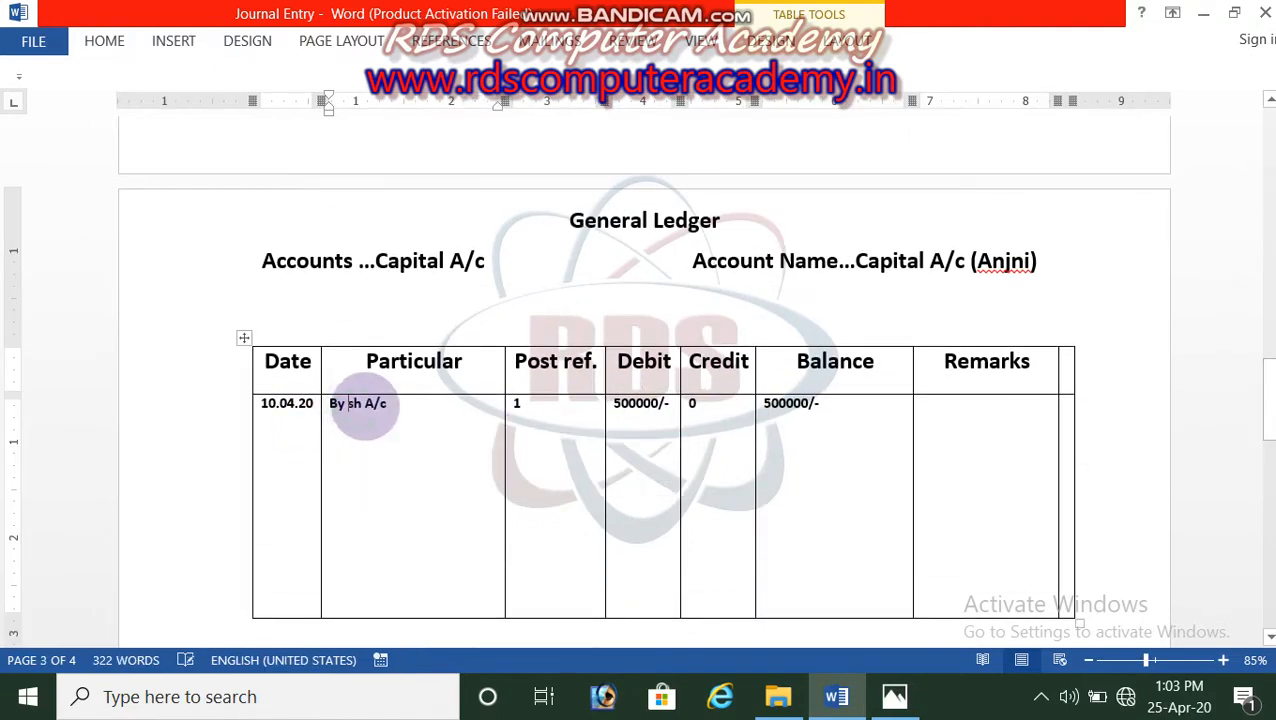
{"action": "type", "text": "Ca"}
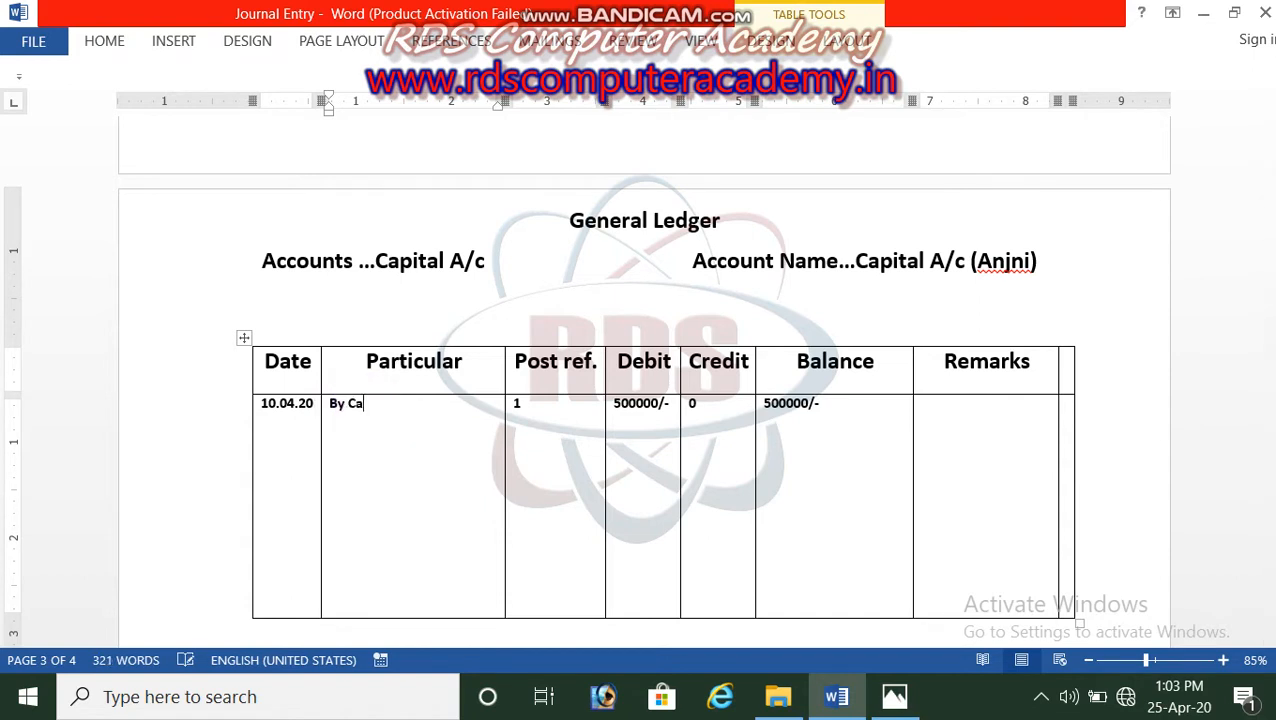
{"action": "type", "text": "pi"}
{"action": "left_click", "coordinate": [364, 405]}
{"action": "type", "text": "tal a/c"}
Step: Set the Debit amount to 0 and the Credit amount to 500000/- in the By Capital a/c entry
{"action": "key", "text": "Tab"}
{"action": "key", "text": "Tab"}
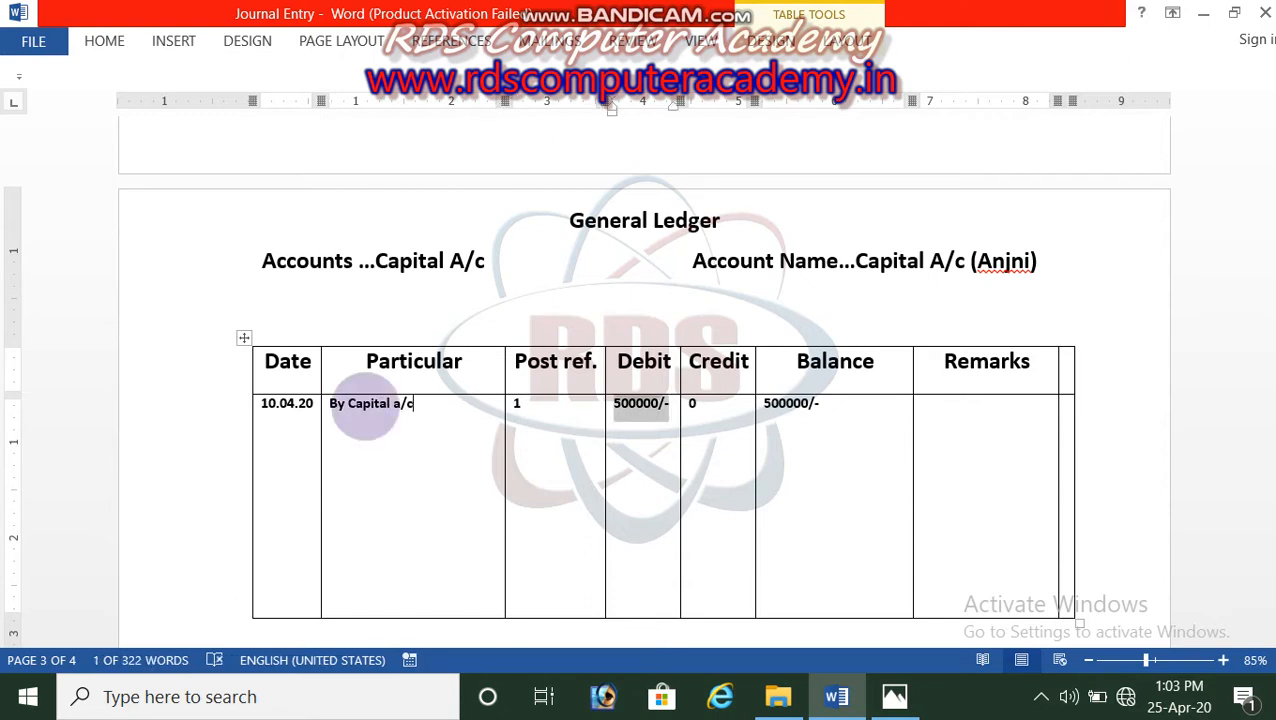
{"action": "type", "text": "0"}
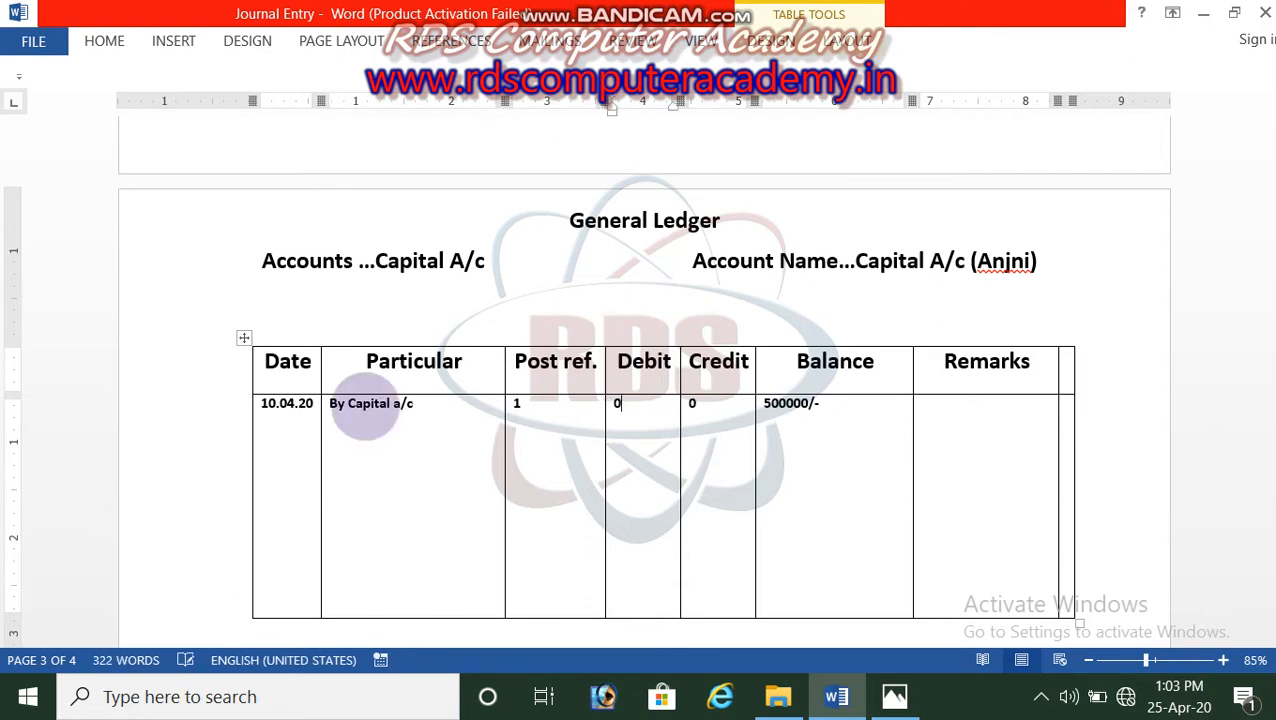
{"action": "key", "text": "Tab"}
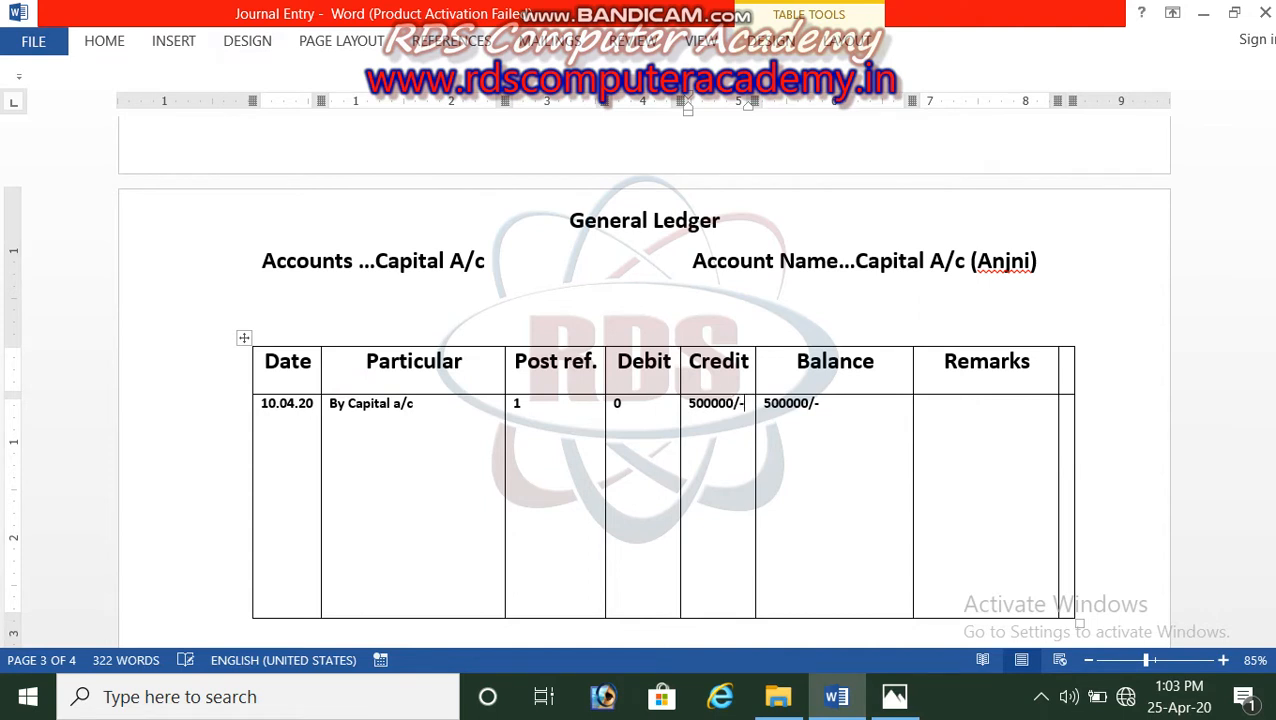
Step: Clear the Balance amount of the By Capital a/c entry
{"action": "left_click", "coordinate": [843, 430]}
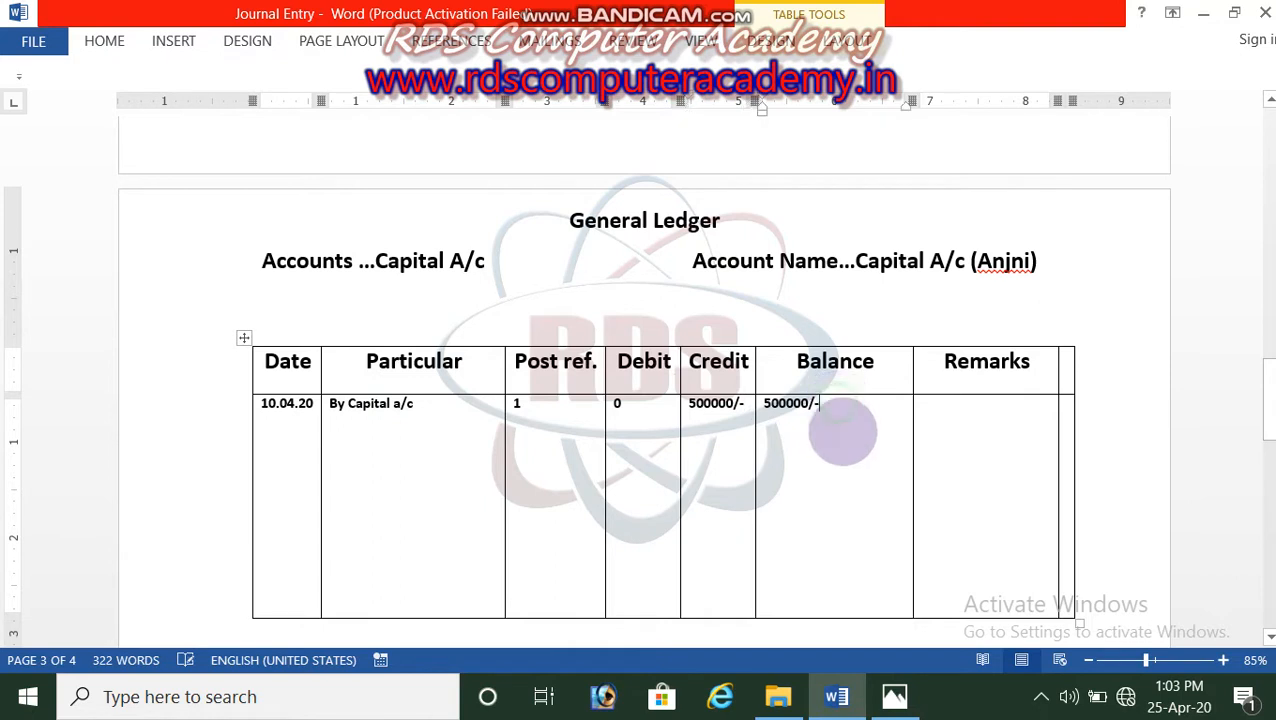
{"action": "key", "text": "BackSpace"}
{"action": "key", "text": "BackSpace"}
{"action": "key", "text": "BackSpace"}
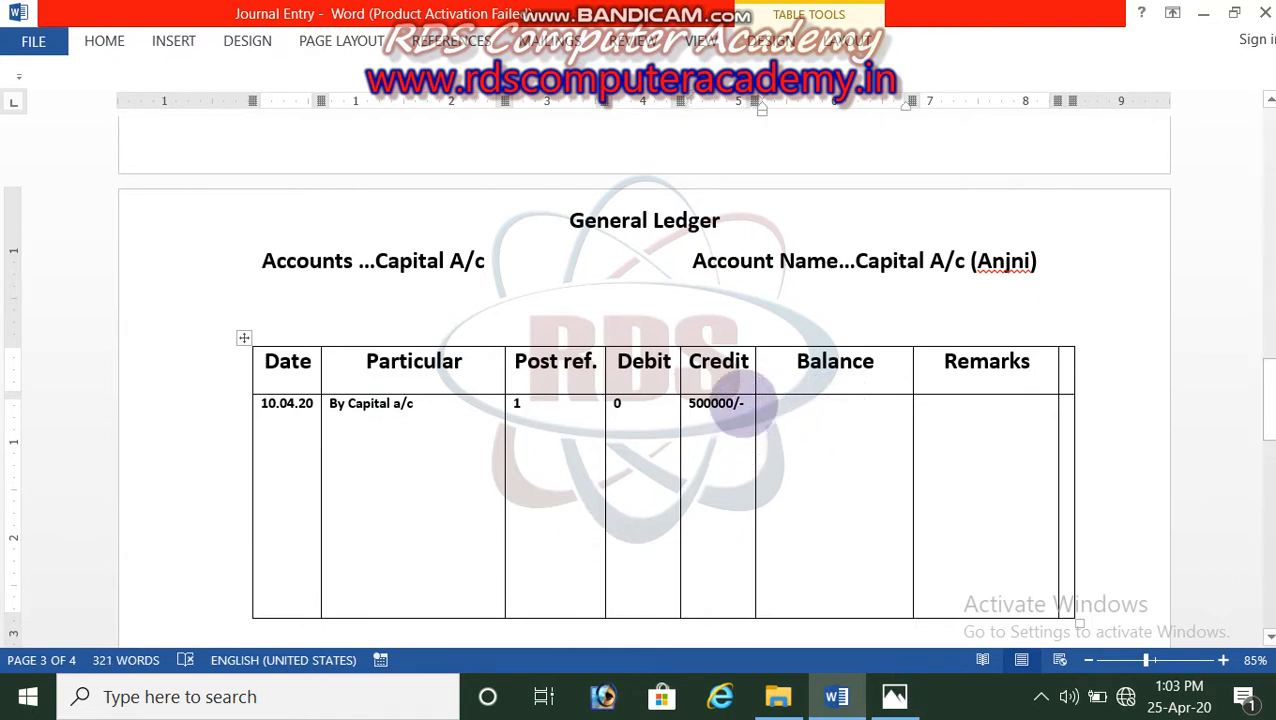
{"action": "left_click", "coordinate": [743, 404]}
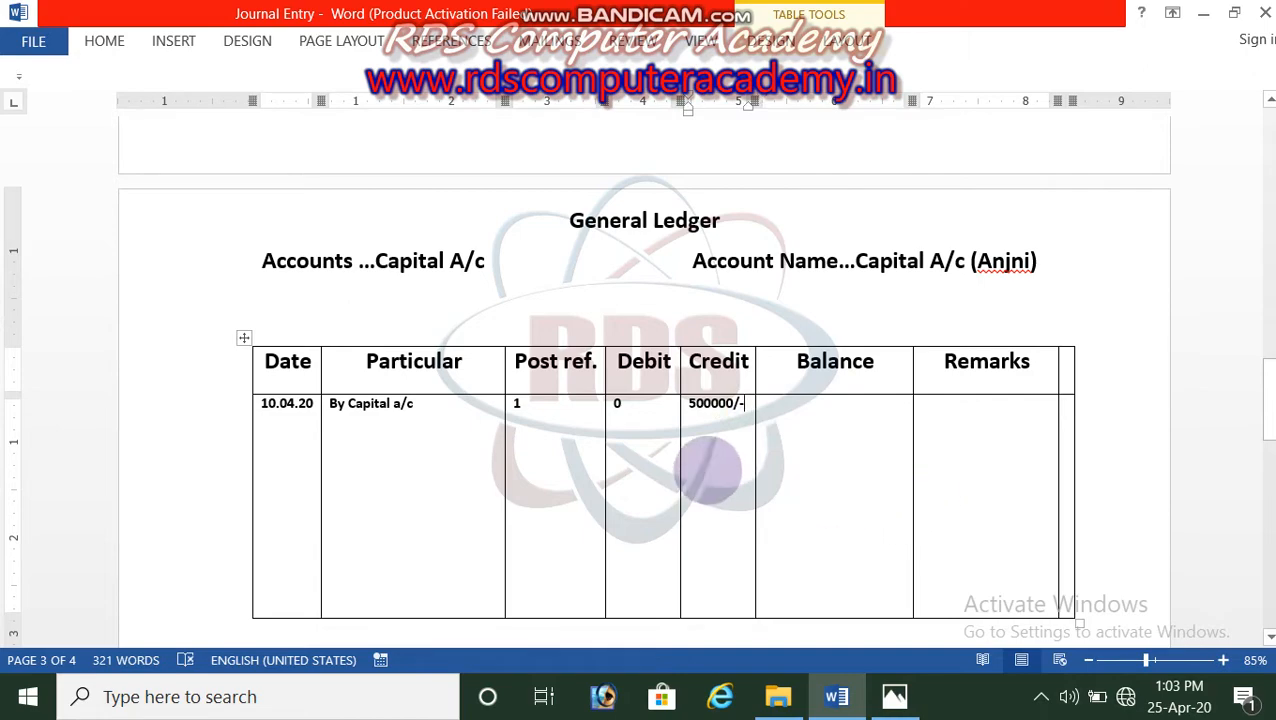
Step: Review the 11-04-2020 PNB and Cash journal entry and add "By PNB A/c" as the second Particular line in the page 3 ledger
{"action": "left_click_drag", "start_coordinate": [1264, 415], "coordinate": [1260, 185]}
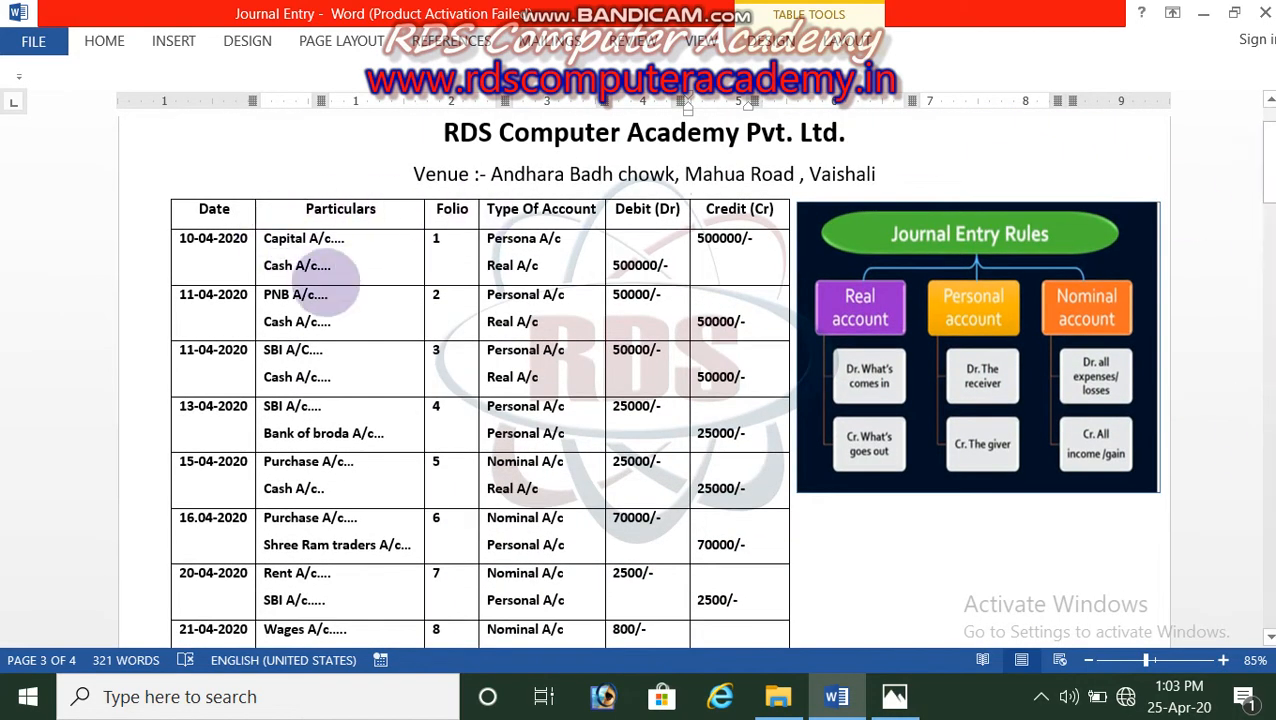
{"action": "left_click_drag", "start_coordinate": [352, 325], "coordinate": [258, 323]}
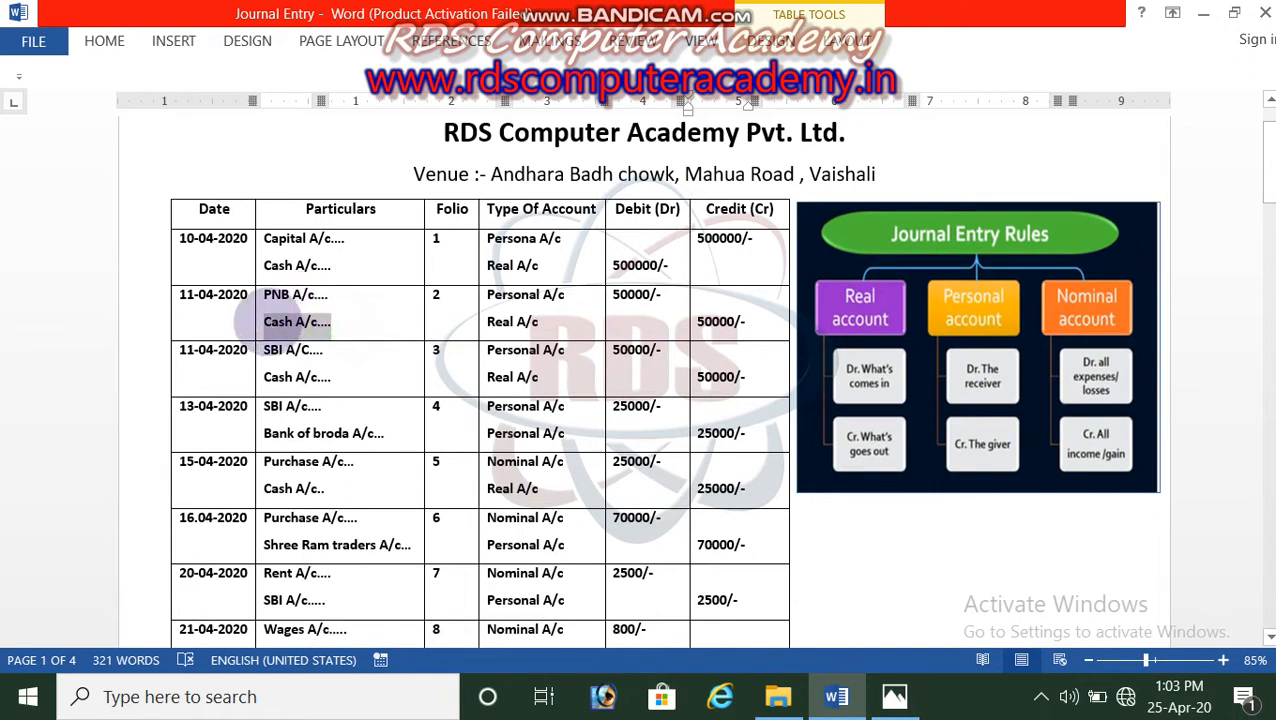
{"action": "left_click", "coordinate": [333, 321]}
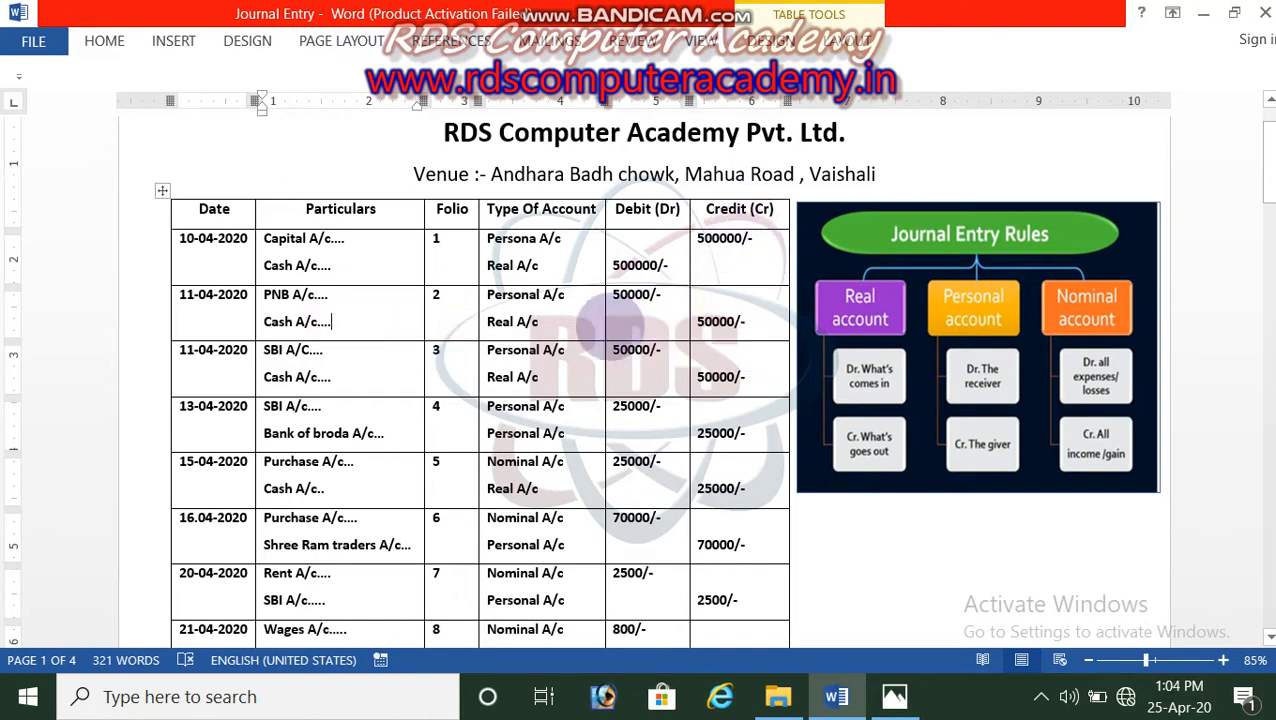
{"action": "left_click", "coordinate": [372, 329]}
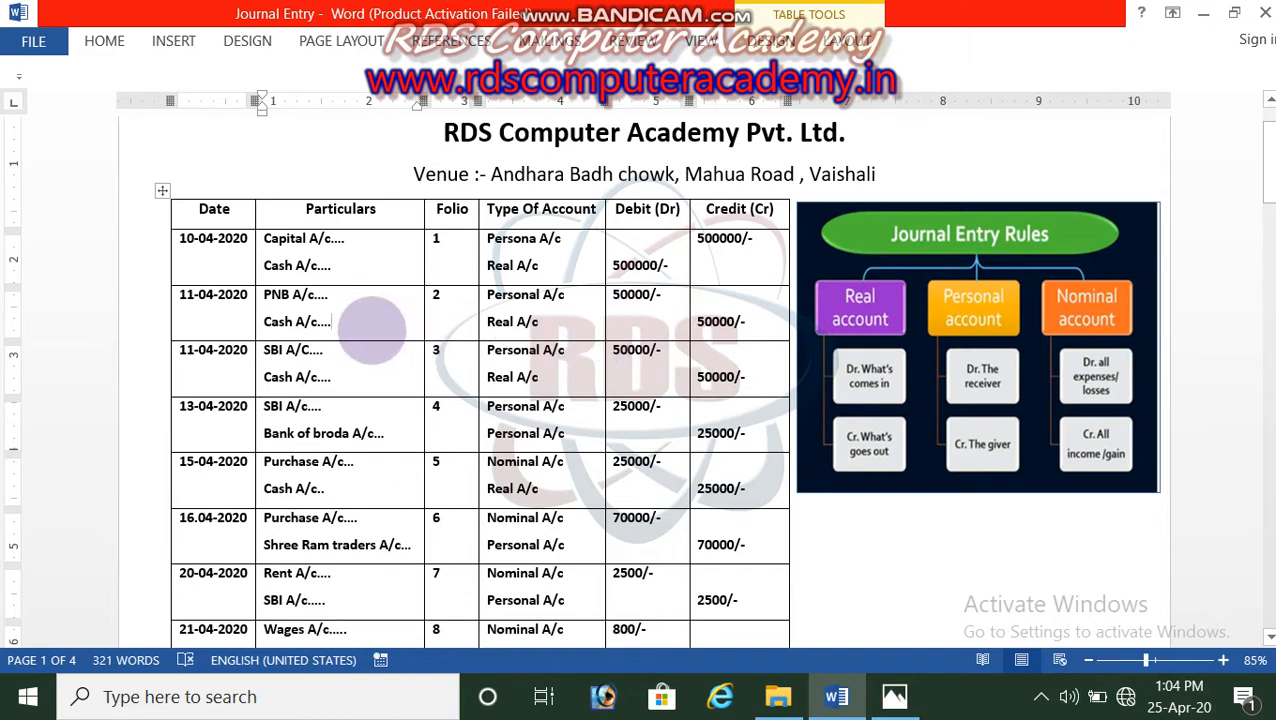
{"action": "left_click", "coordinate": [336, 296]}
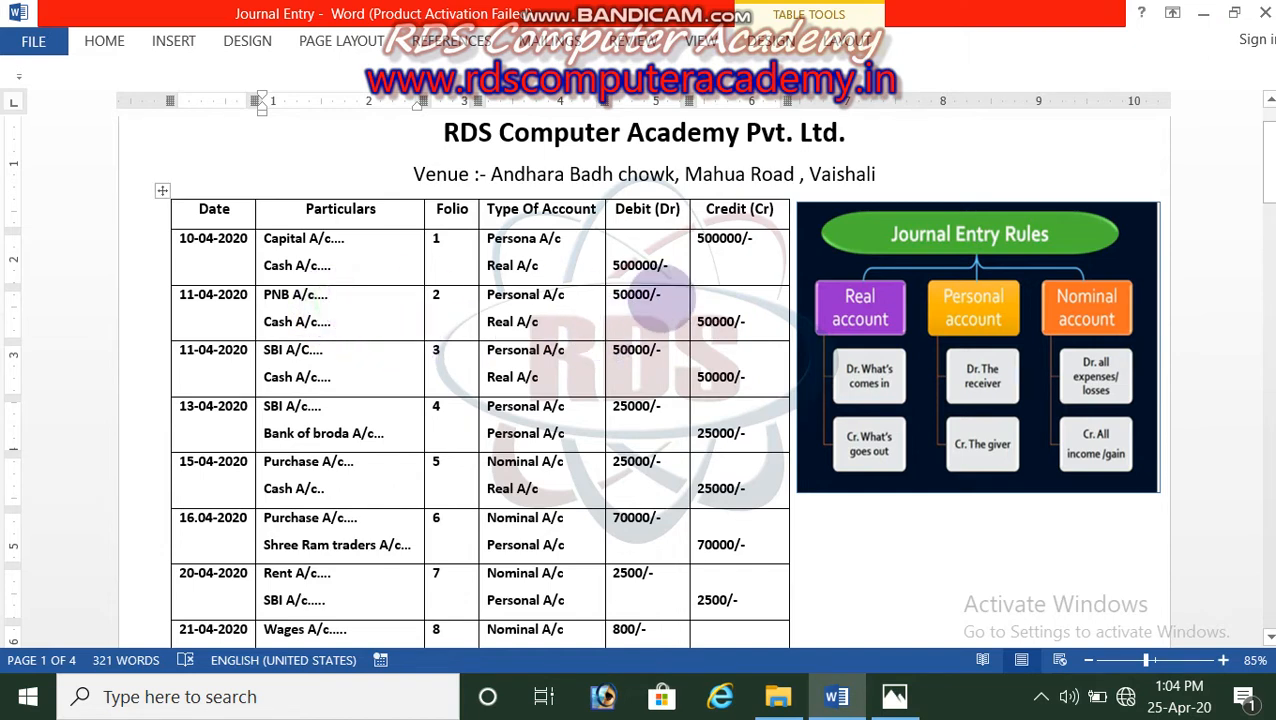
{"action": "left_click_drag", "start_coordinate": [1266, 165], "coordinate": [1230, 436]}
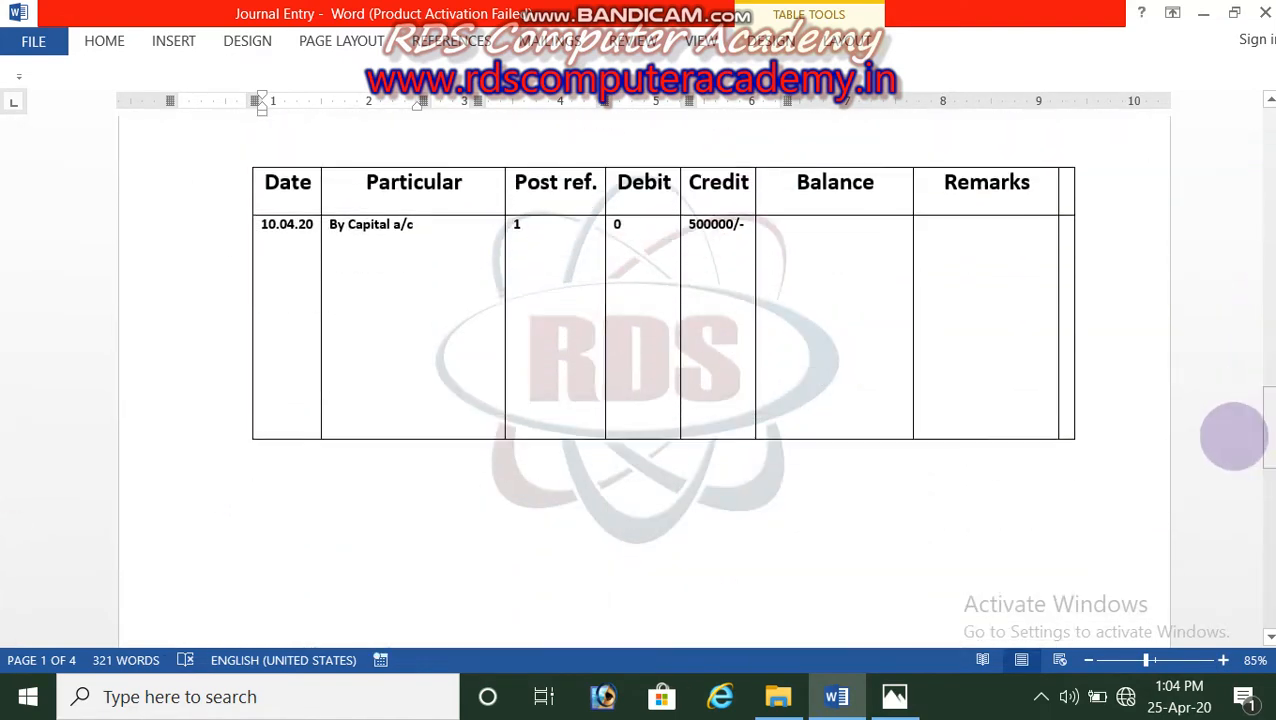
{"action": "left_click", "coordinate": [466, 245]}
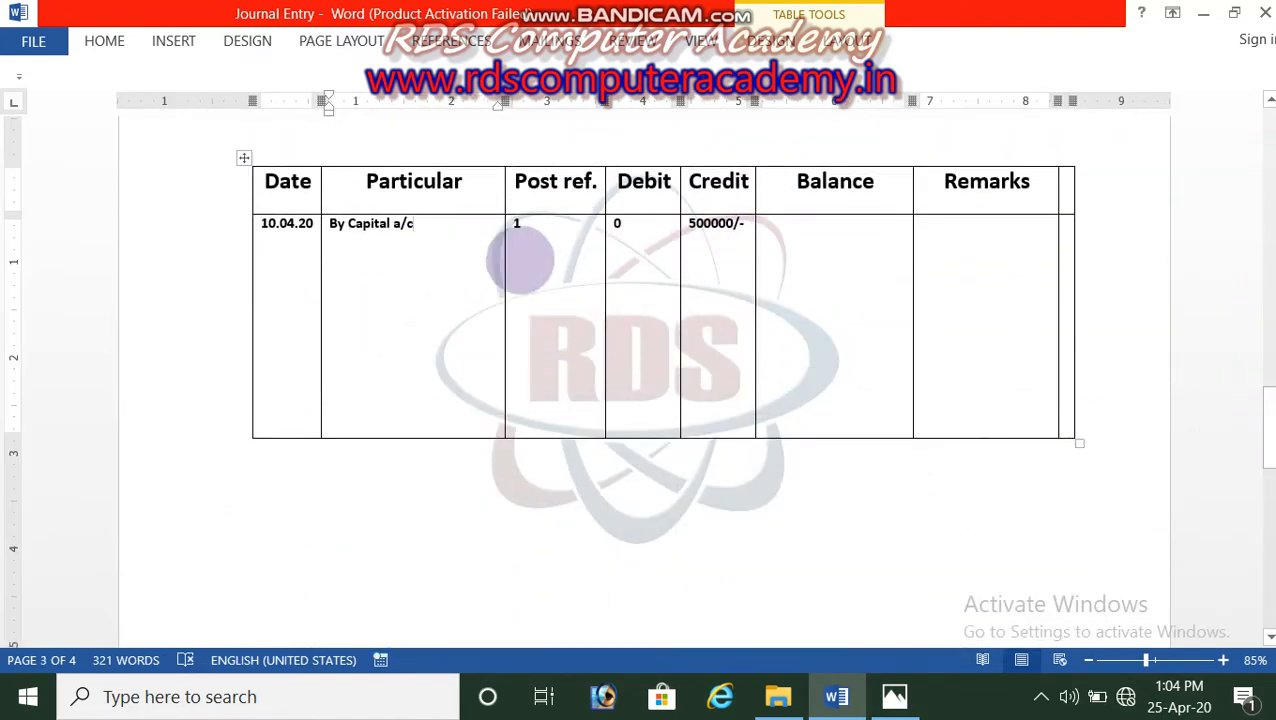
{"action": "key", "text": "Return"}
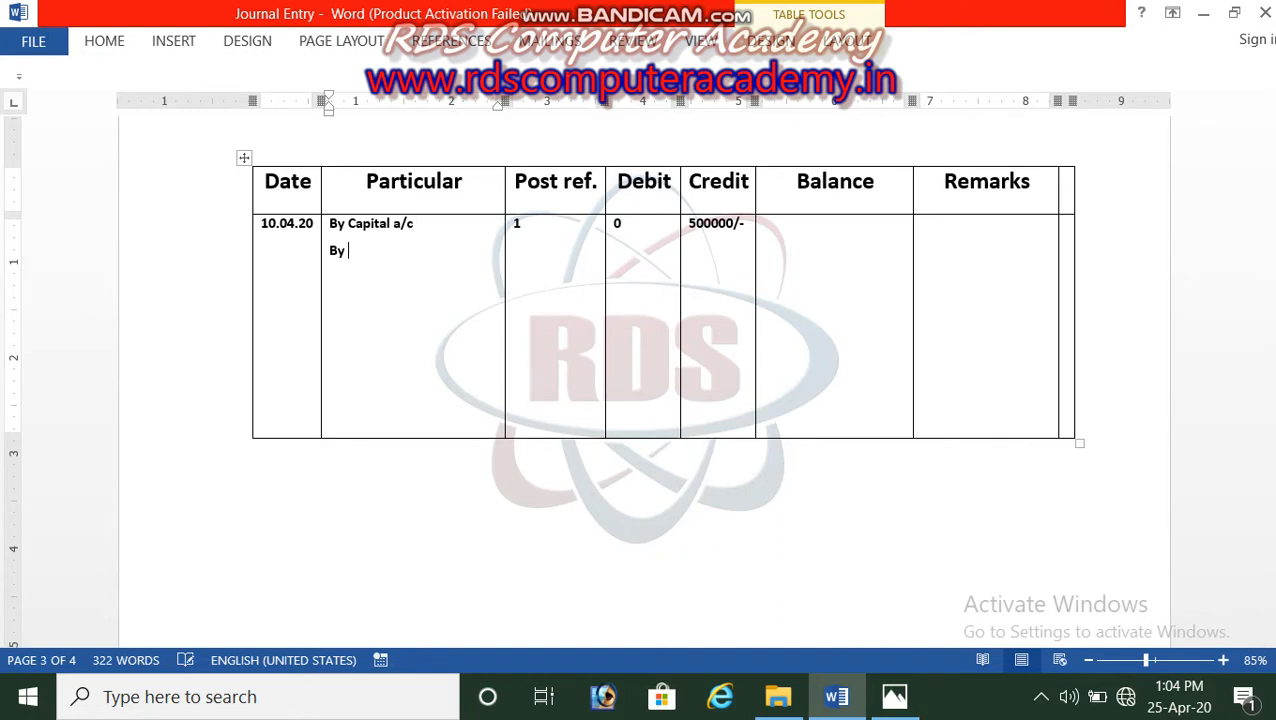
{"action": "type", "text": "By PNV"}
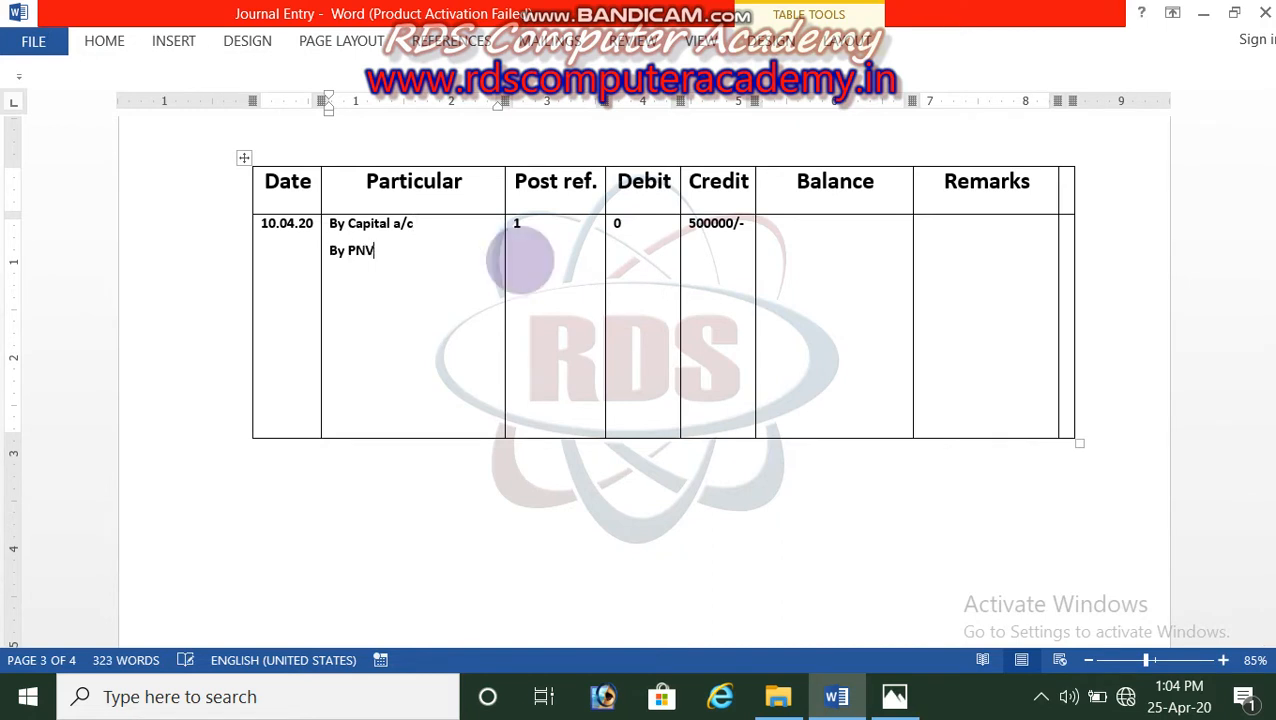
{"action": "key", "text": "BackSpace"}
{"action": "type", "text": "B A/c"}
Step: Enter 2 as the Post ref. for the By PNB A/c line
{"action": "double_click", "coordinate": [520, 258]}
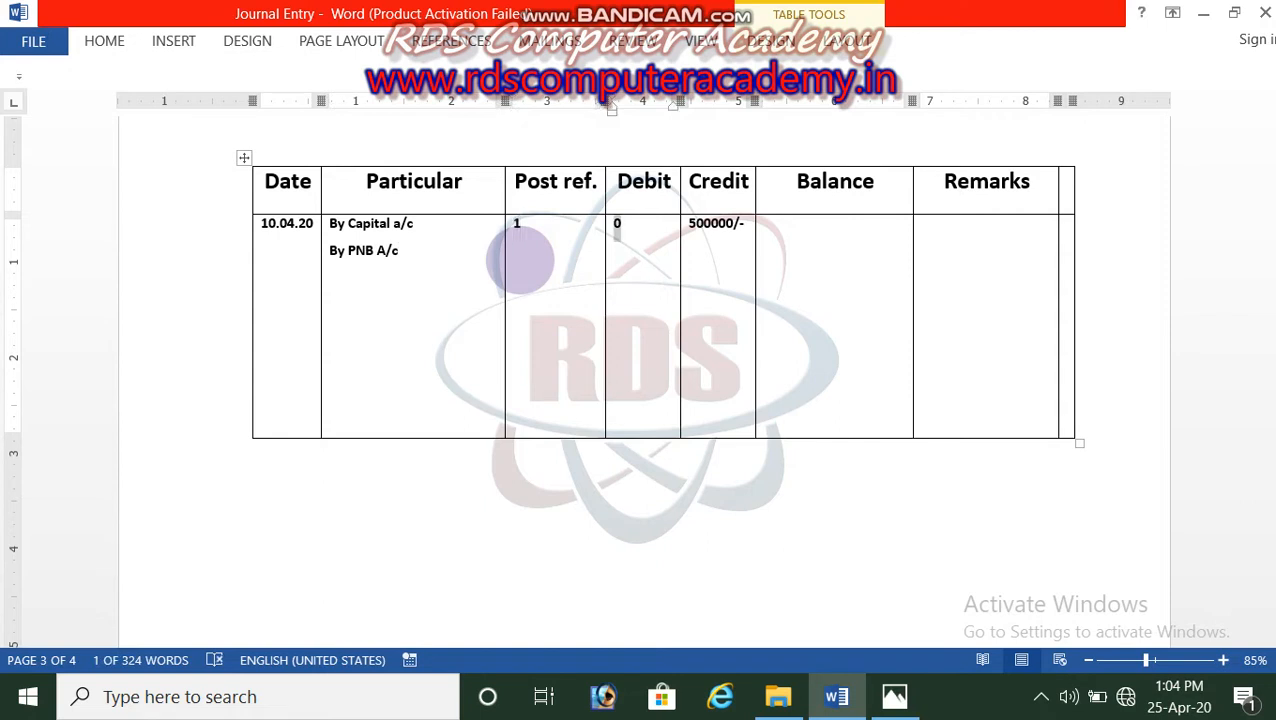
{"action": "key", "text": "Left"}
{"action": "left_click", "coordinate": [518, 262]}
{"action": "type", "text": "1"}
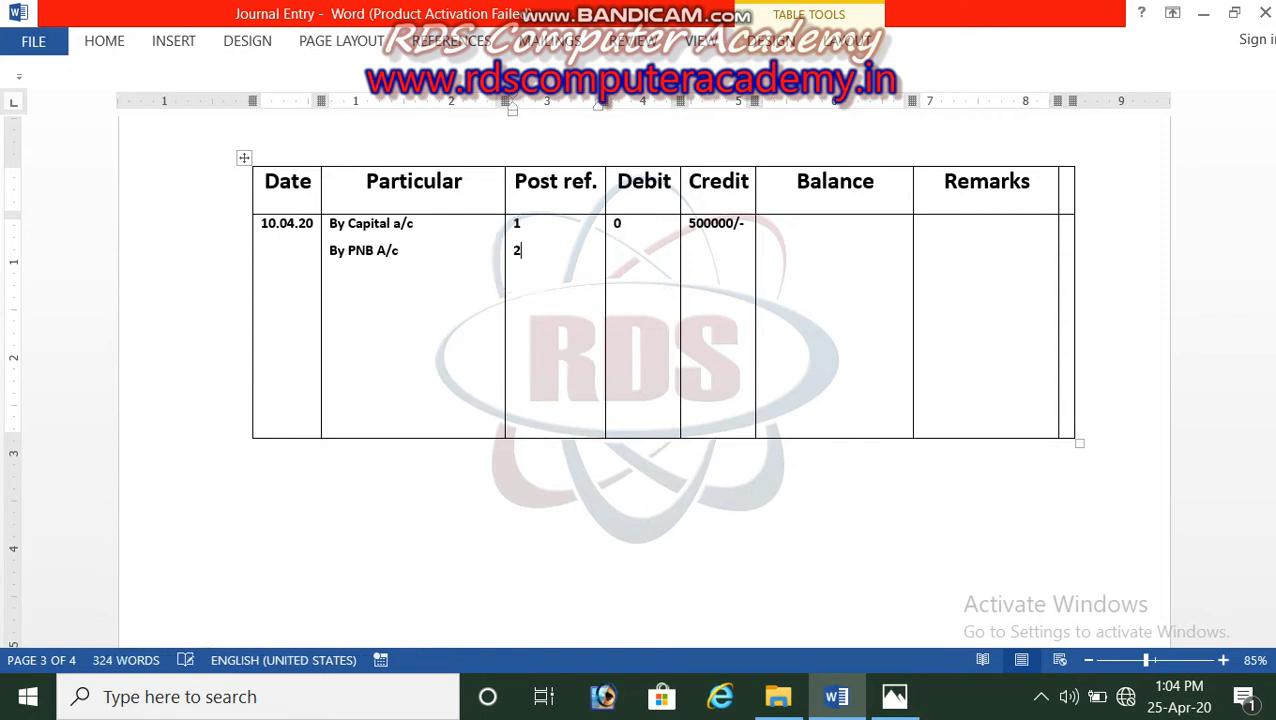
{"action": "double_click", "coordinate": [519, 252]}
{"action": "left_click", "coordinate": [397, 482]}
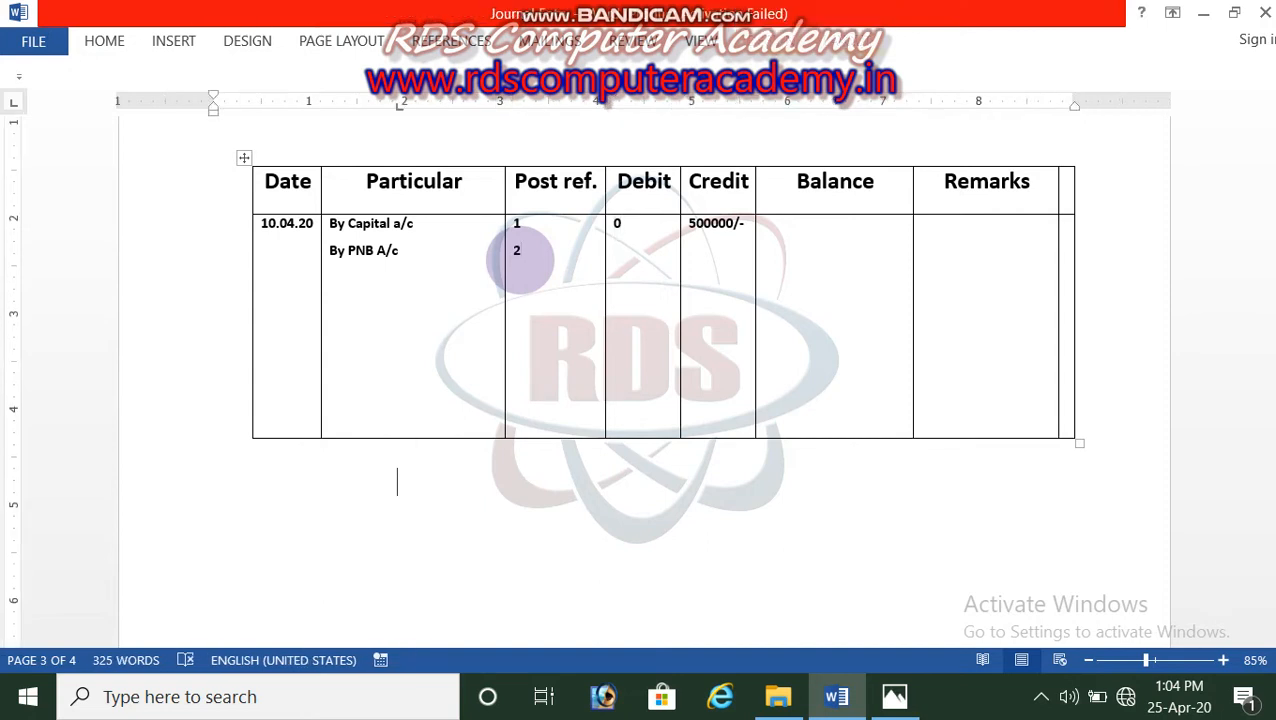
Step: Enter a Debit of 50000/- for By PNB A/c and fill in the Balance of the first two lines as 500000/- and 450000/-
{"action": "left_click", "coordinate": [640, 253]}
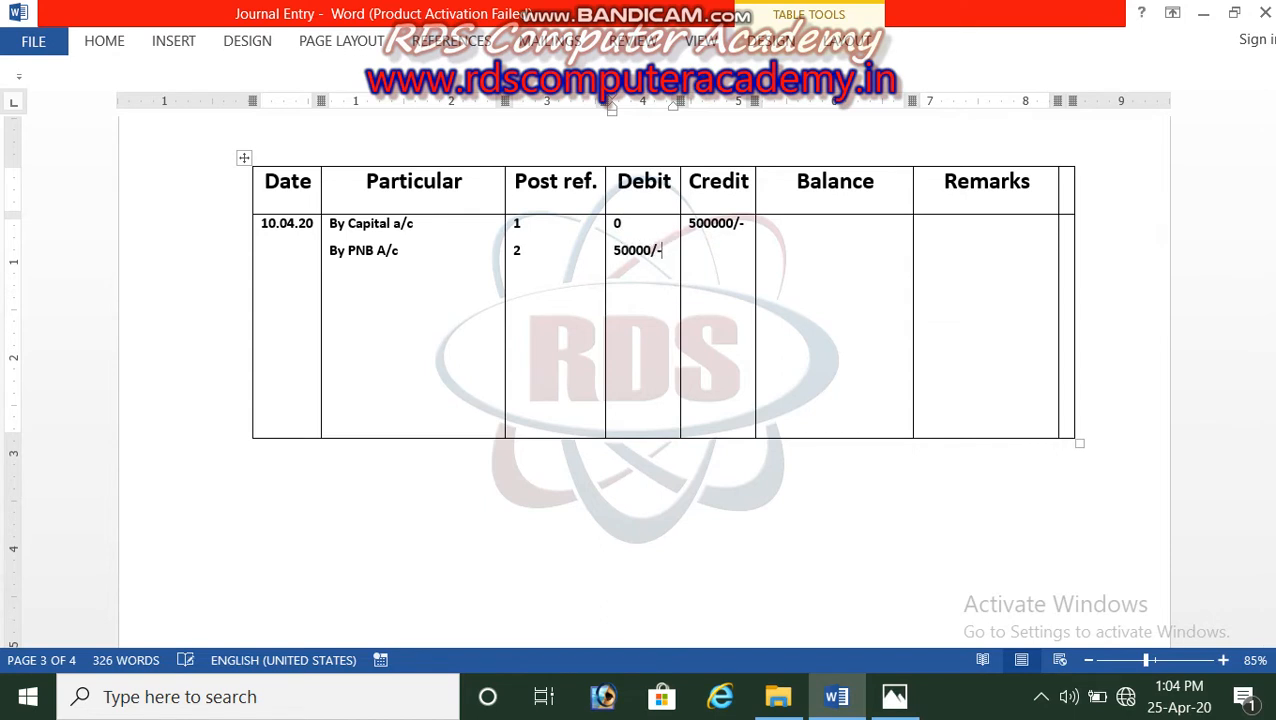
{"action": "left_click", "coordinate": [792, 228]}
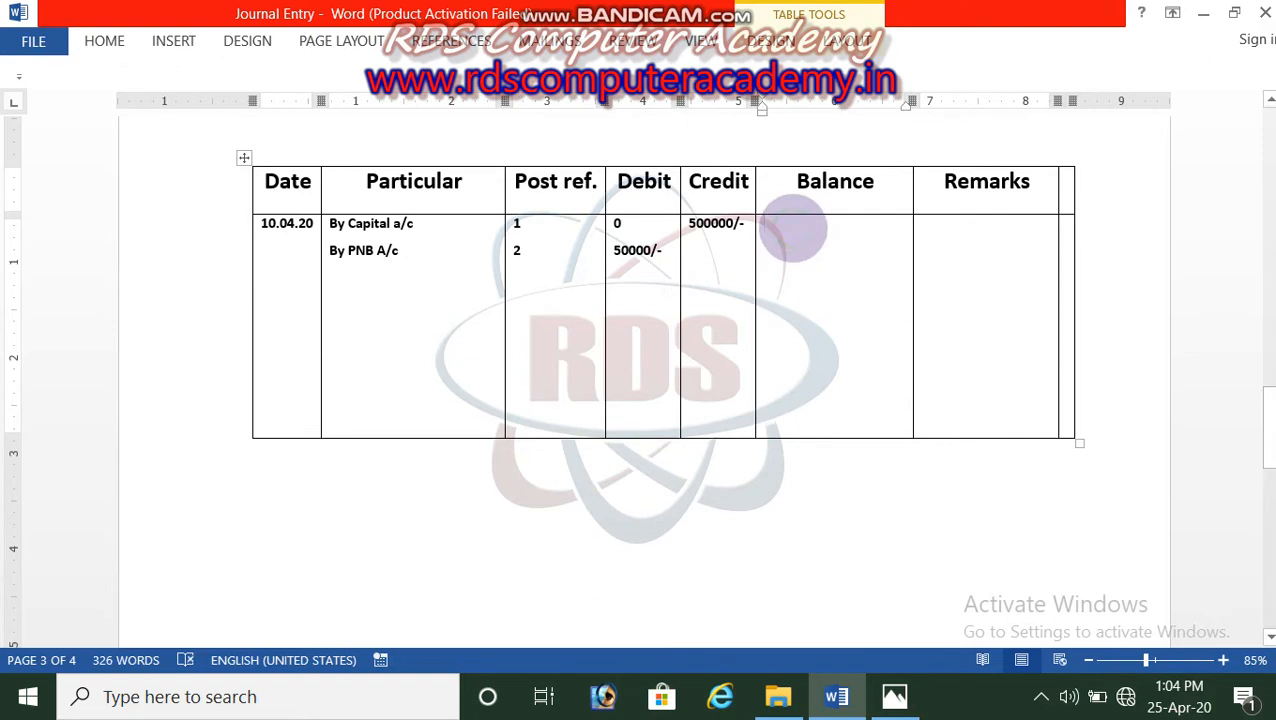
{"action": "type", "text": "500000/-"}
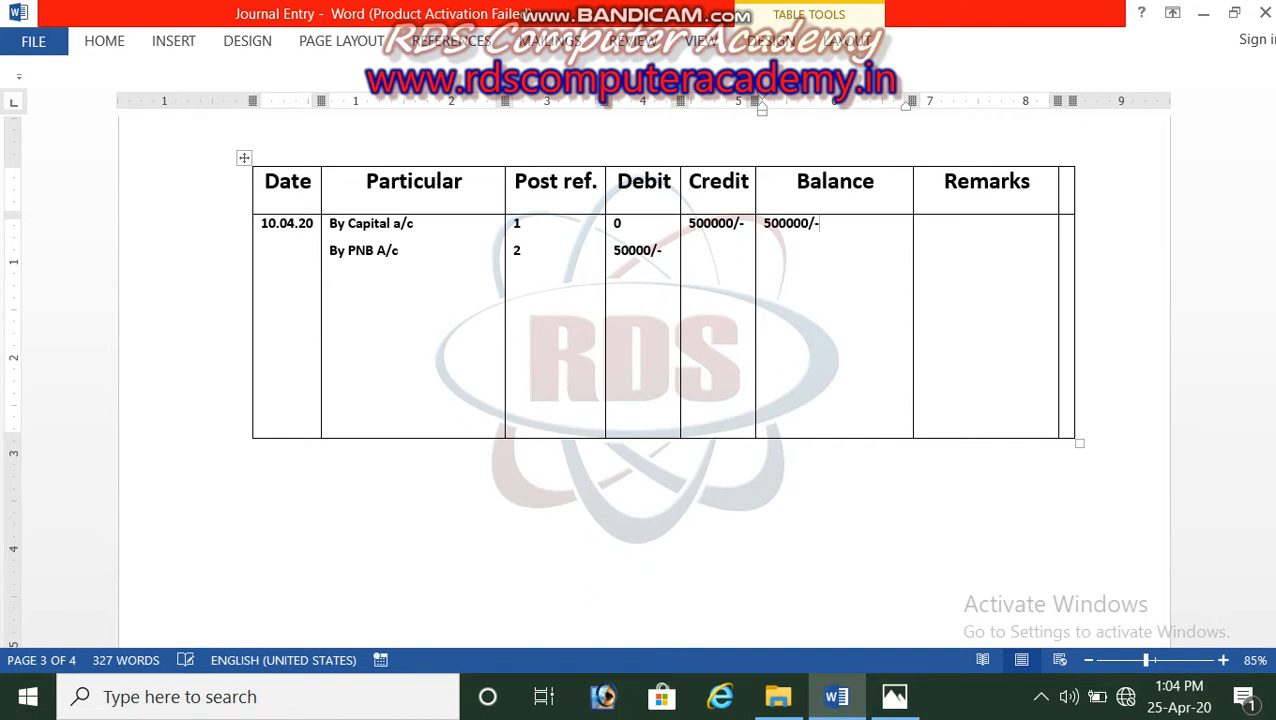
{"action": "left_click", "coordinate": [792, 228]}
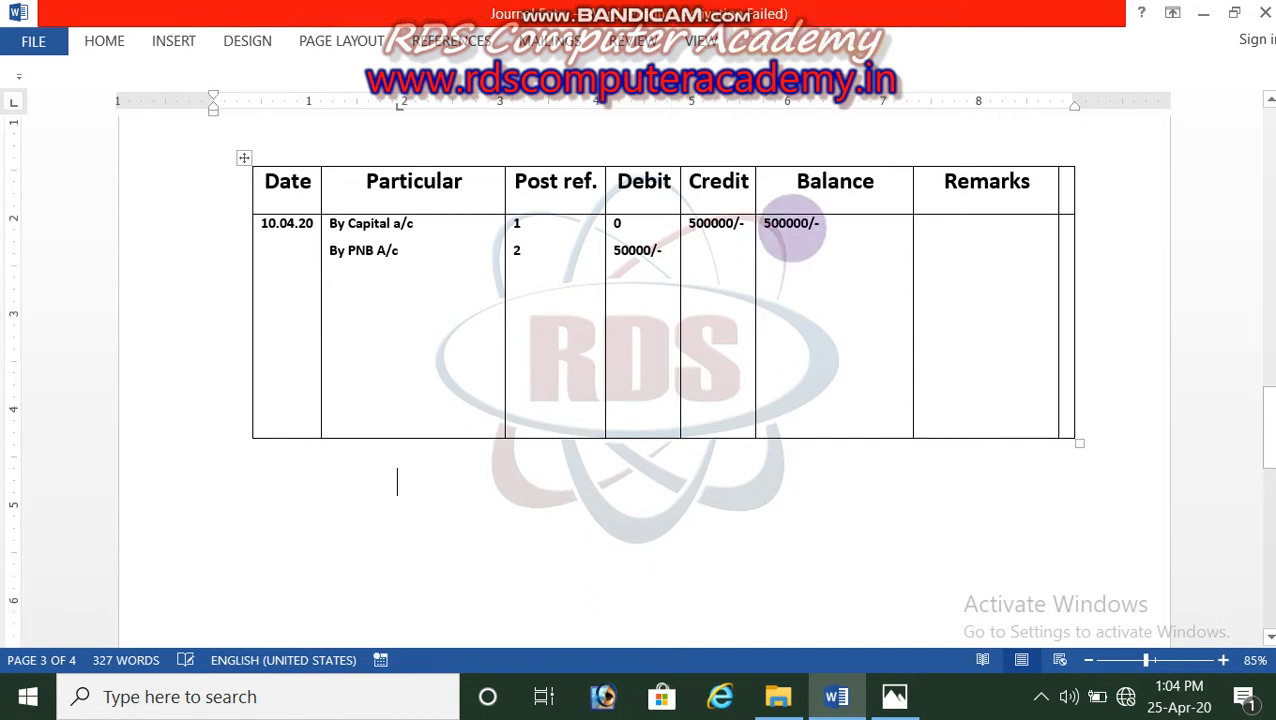
{"action": "left_click", "coordinate": [782, 228]}
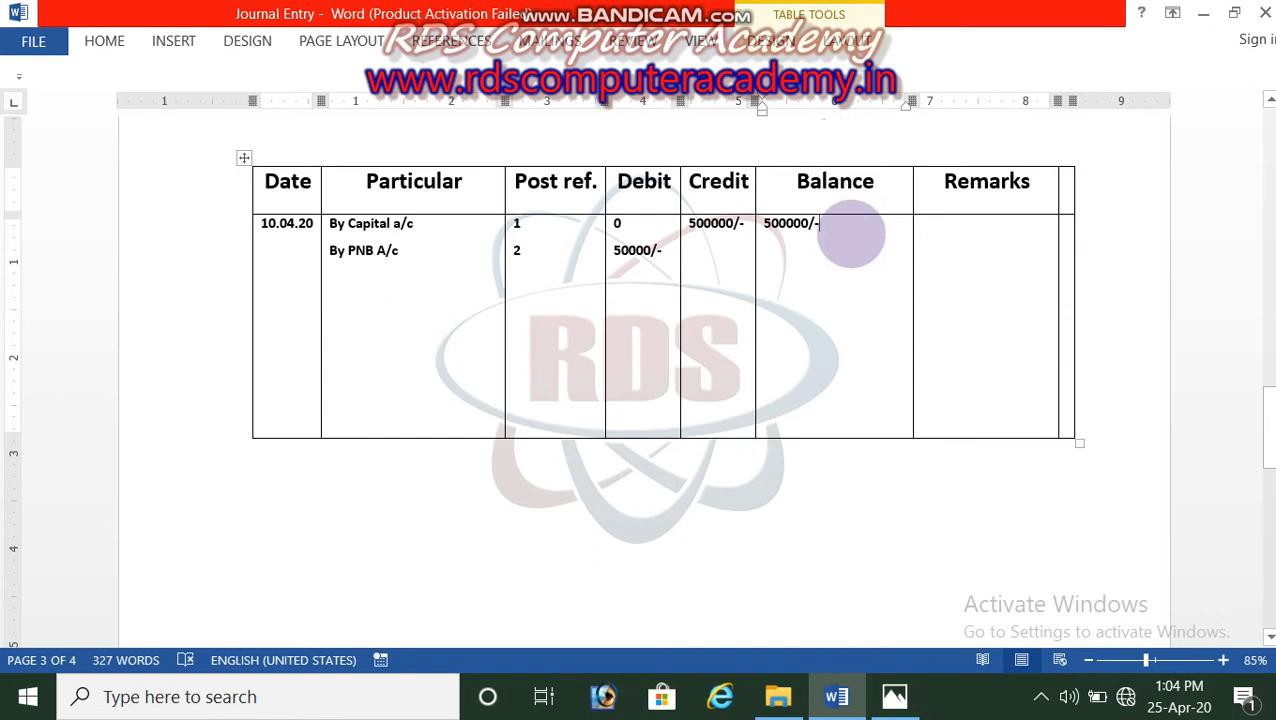
{"action": "key", "text": "Return"}
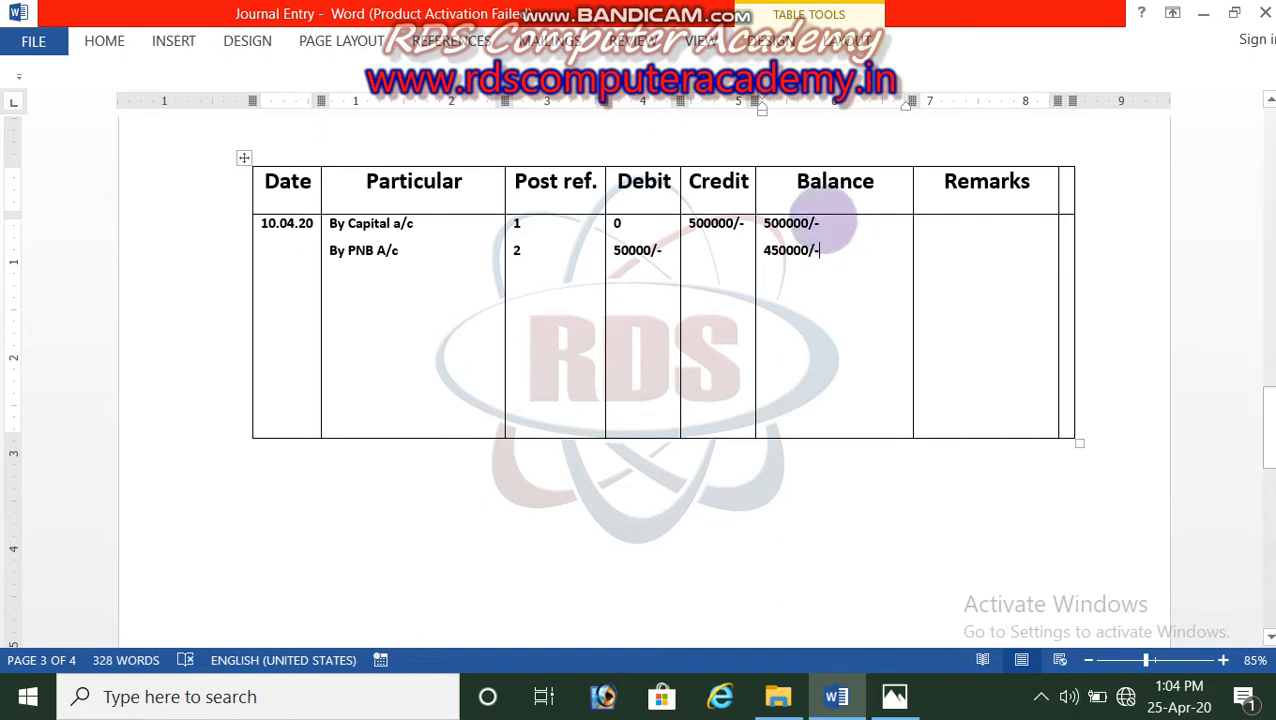
Step: Review the 11-04-2020 SBI and Cash journal entry and add "By SBI A/c" as the third Particular line in the page 3 ledger
{"action": "key", "text": "Return"}
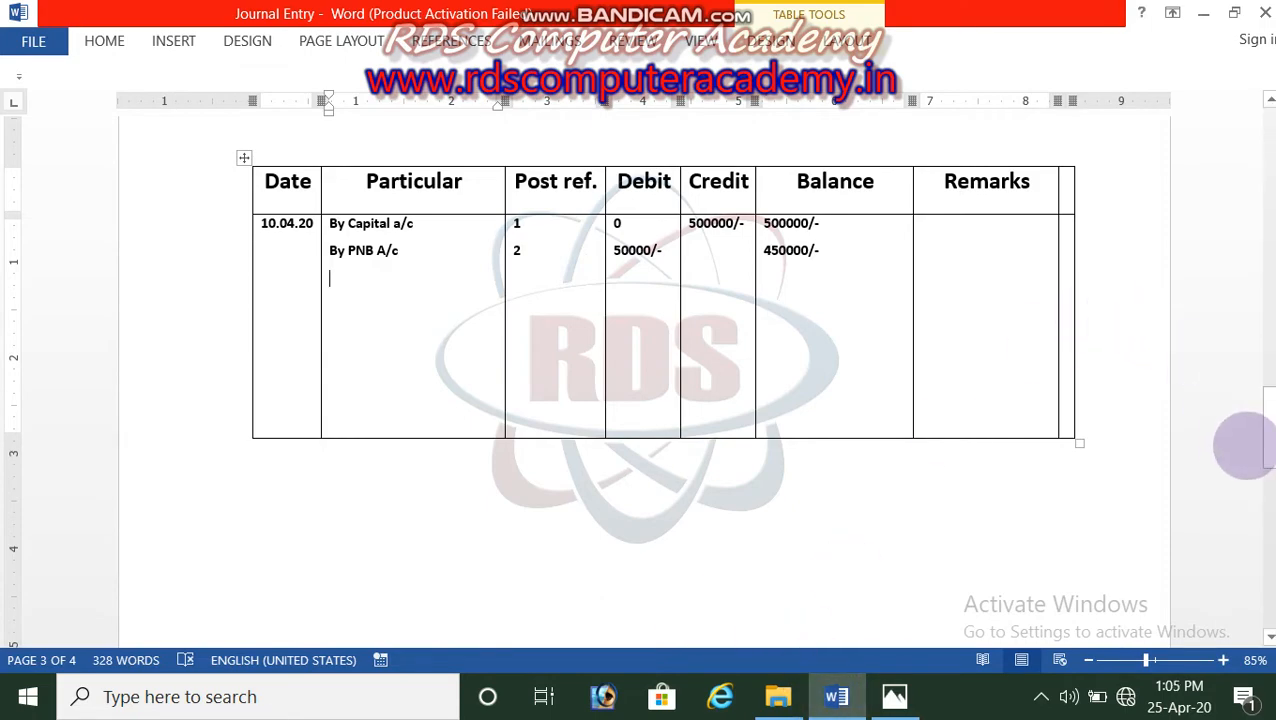
{"action": "scroll", "coordinate": [1260, 405], "scroll_direction": "up", "scroll_amount": 3}
{"action": "scroll", "coordinate": [1260, 405], "scroll_direction": "up", "scroll_amount": 10}
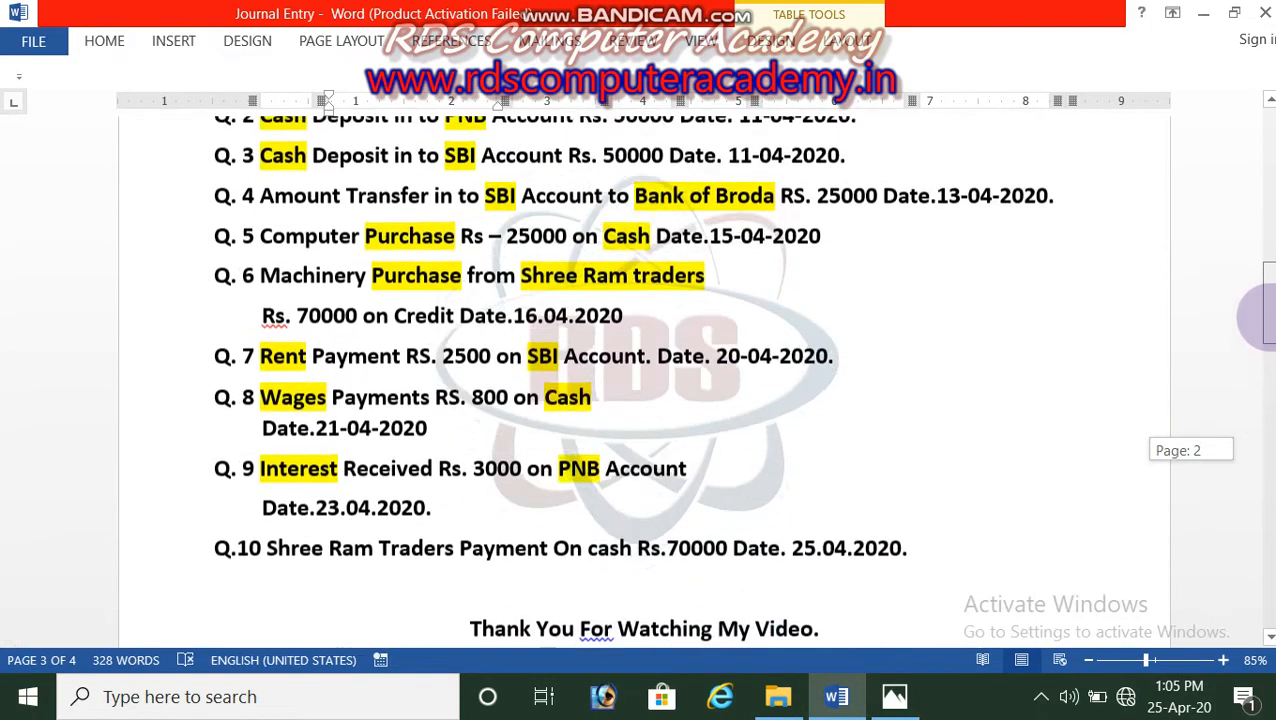
{"action": "scroll", "coordinate": [1255, 293], "scroll_direction": "down", "scroll_amount": 1}
{"action": "scroll", "coordinate": [1255, 293], "scroll_direction": "up", "scroll_amount": 6}
{"action": "scroll", "coordinate": [1255, 293], "scroll_direction": "up", "scroll_amount": 1}
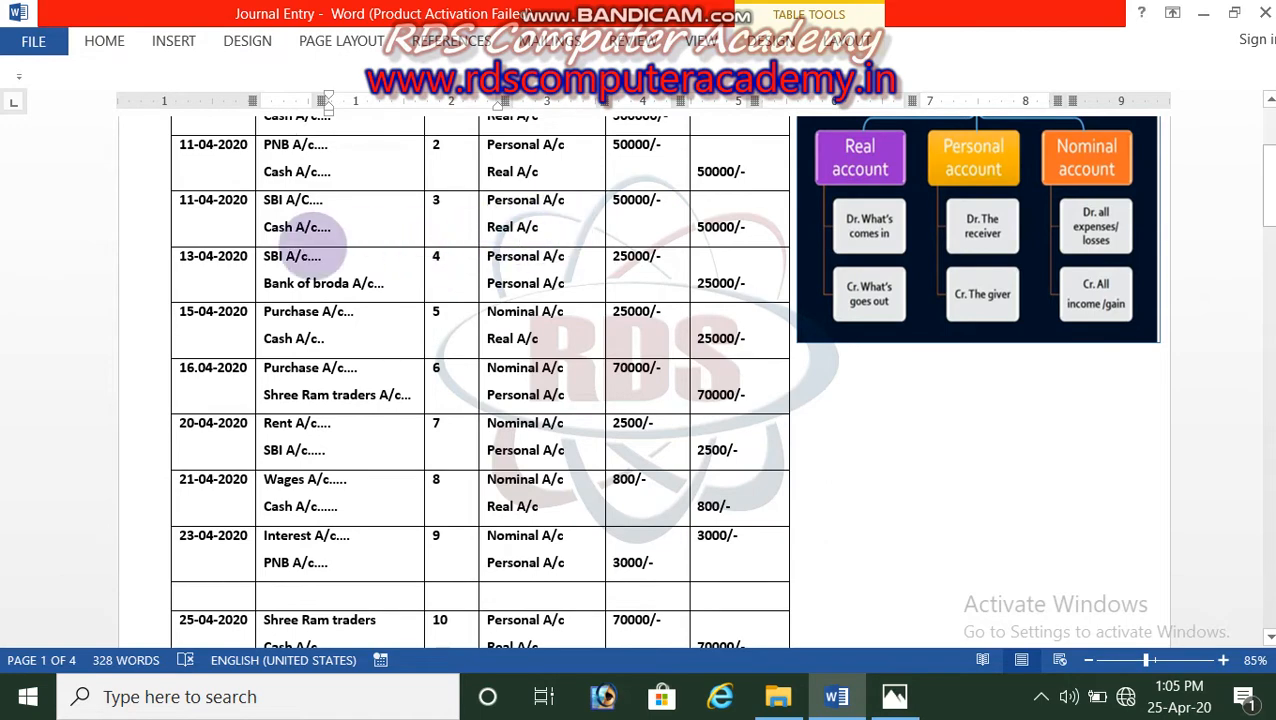
{"action": "left_click_drag", "start_coordinate": [1266, 186], "coordinate": [1210, 427]}
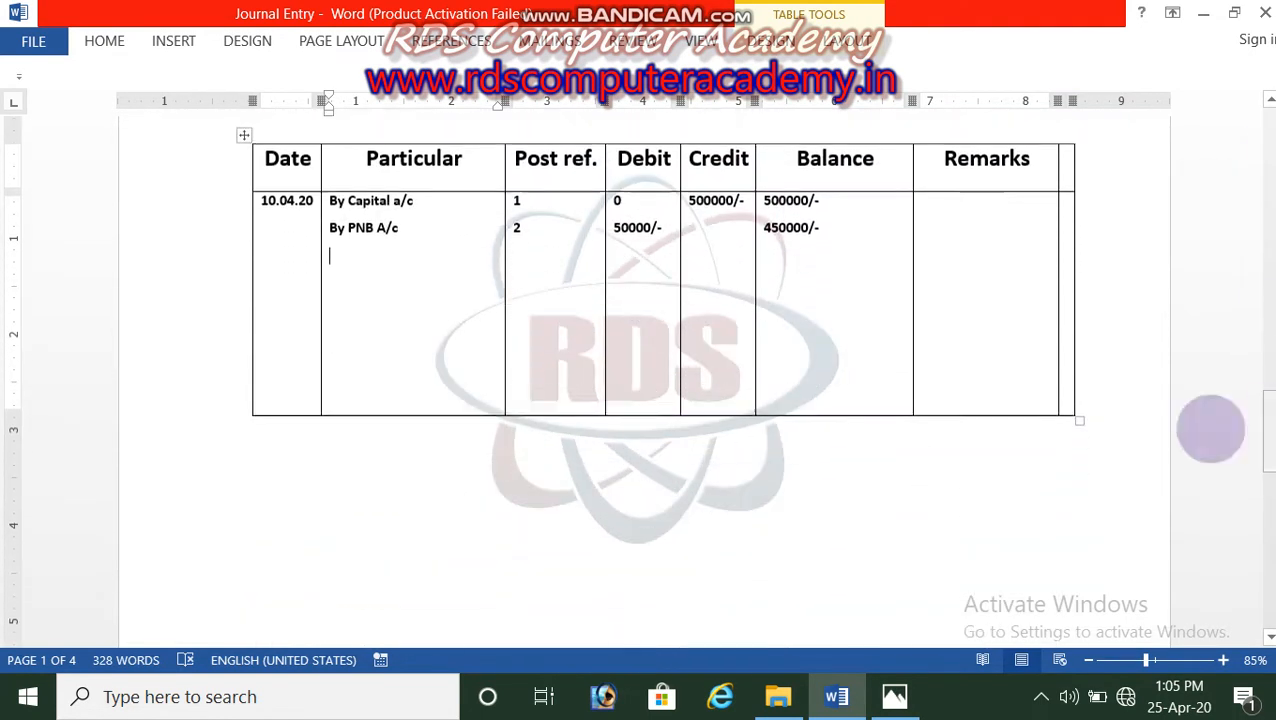
{"action": "type", "text": "y "}
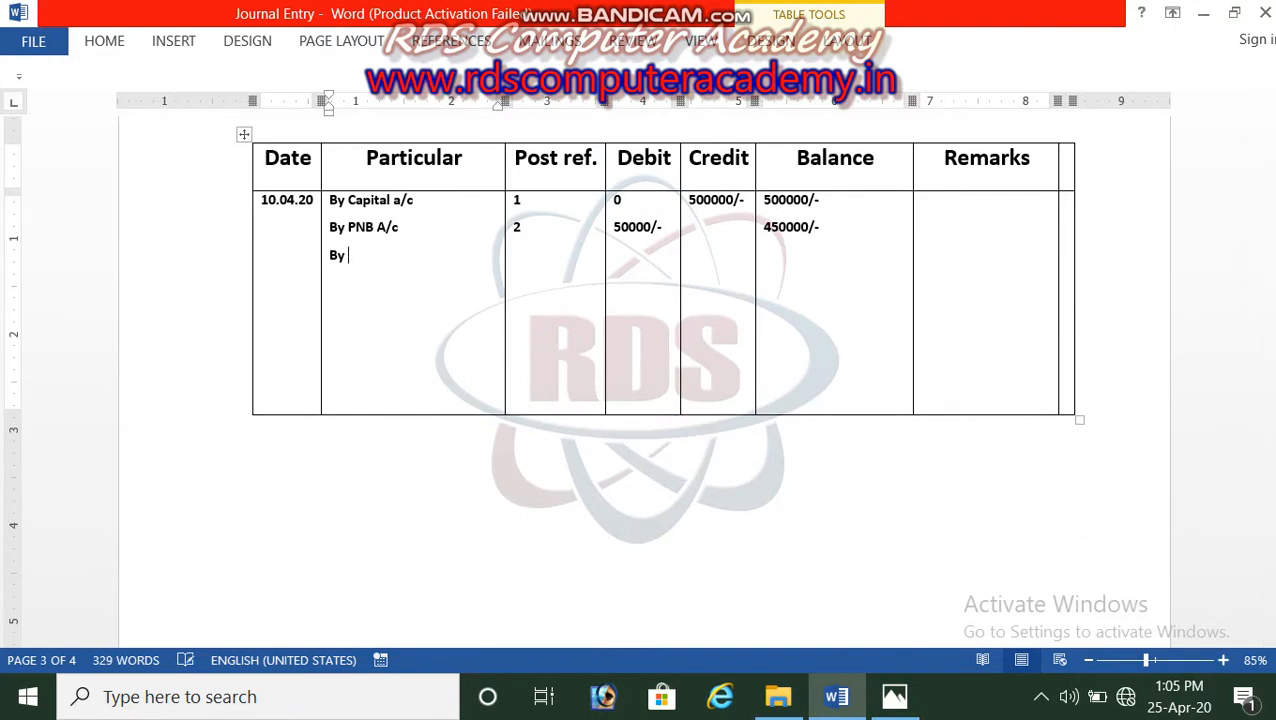
{"action": "type", "text": "P"}
{"action": "key", "text": "BackSpace"}
{"action": "type", "text": "SBI "}
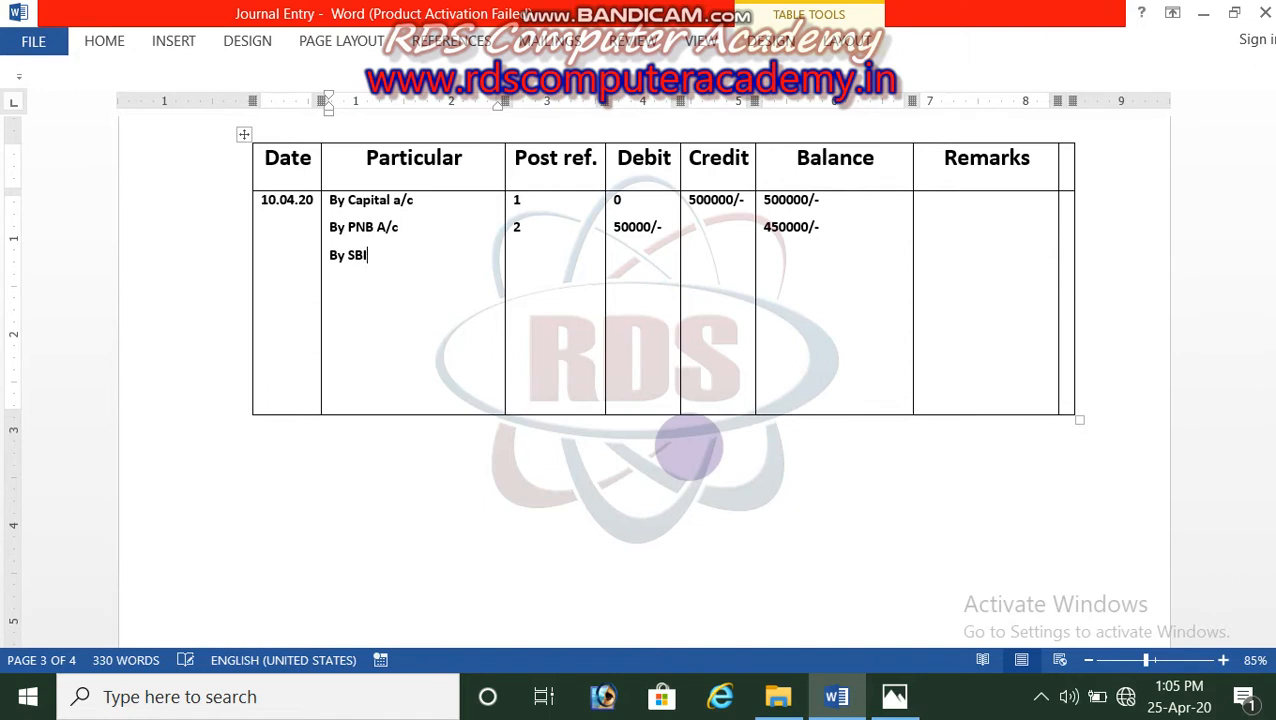
{"action": "type", "text": "A/c"}
Step: Enter Post ref. 3 and a Debit of 50000/- for the By SBI A/c line
{"action": "left_click_drag", "start_coordinate": [512, 198], "coordinate": [522, 242]}
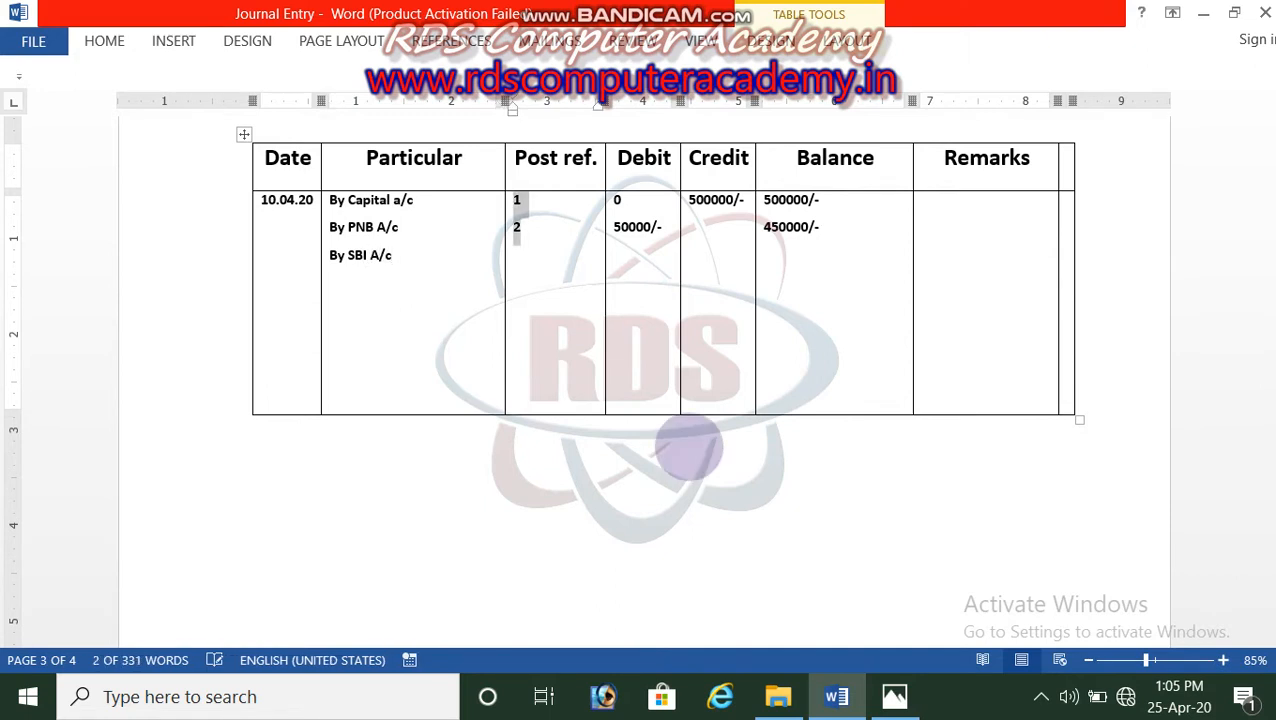
{"action": "left_click", "coordinate": [689, 447]}
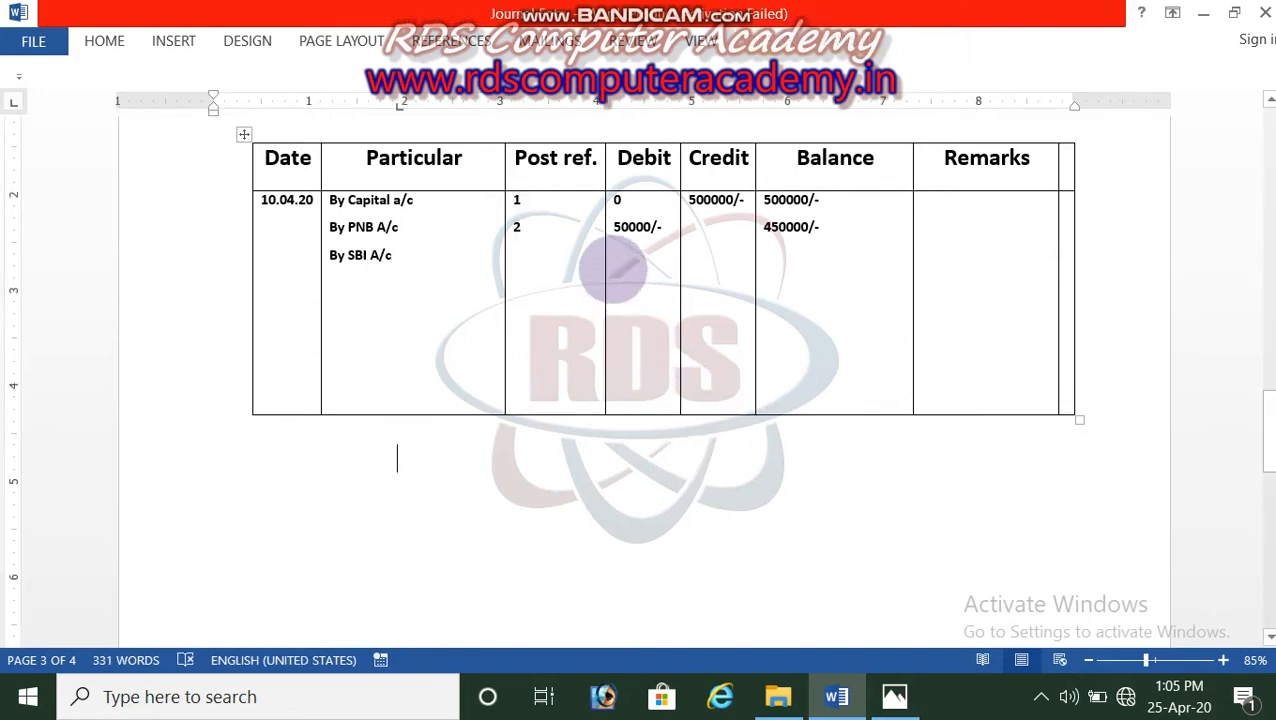
{"action": "left_click", "coordinate": [546, 205]}
{"action": "left_click", "coordinate": [555, 250]}
{"action": "type", "text": "3"}
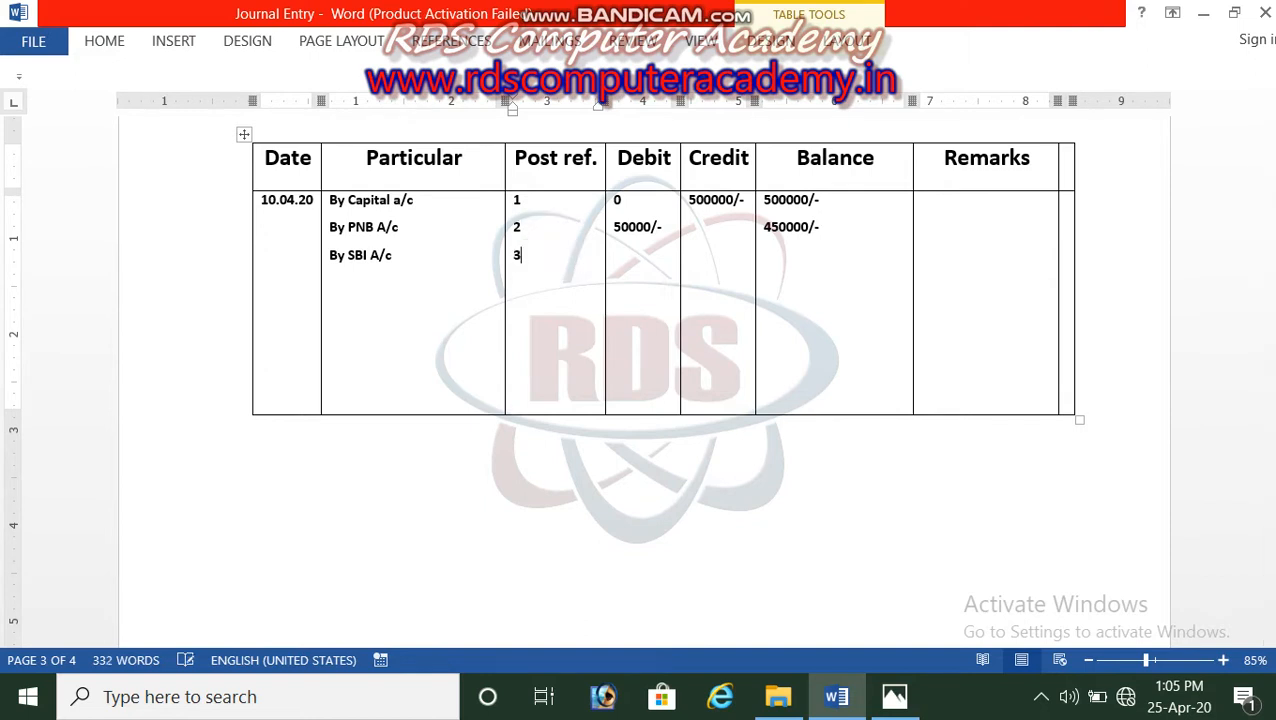
{"action": "left_click_drag", "start_coordinate": [612, 195], "coordinate": [663, 232]}
{"action": "key", "text": "Right"}
{"action": "key", "text": "Tab"}
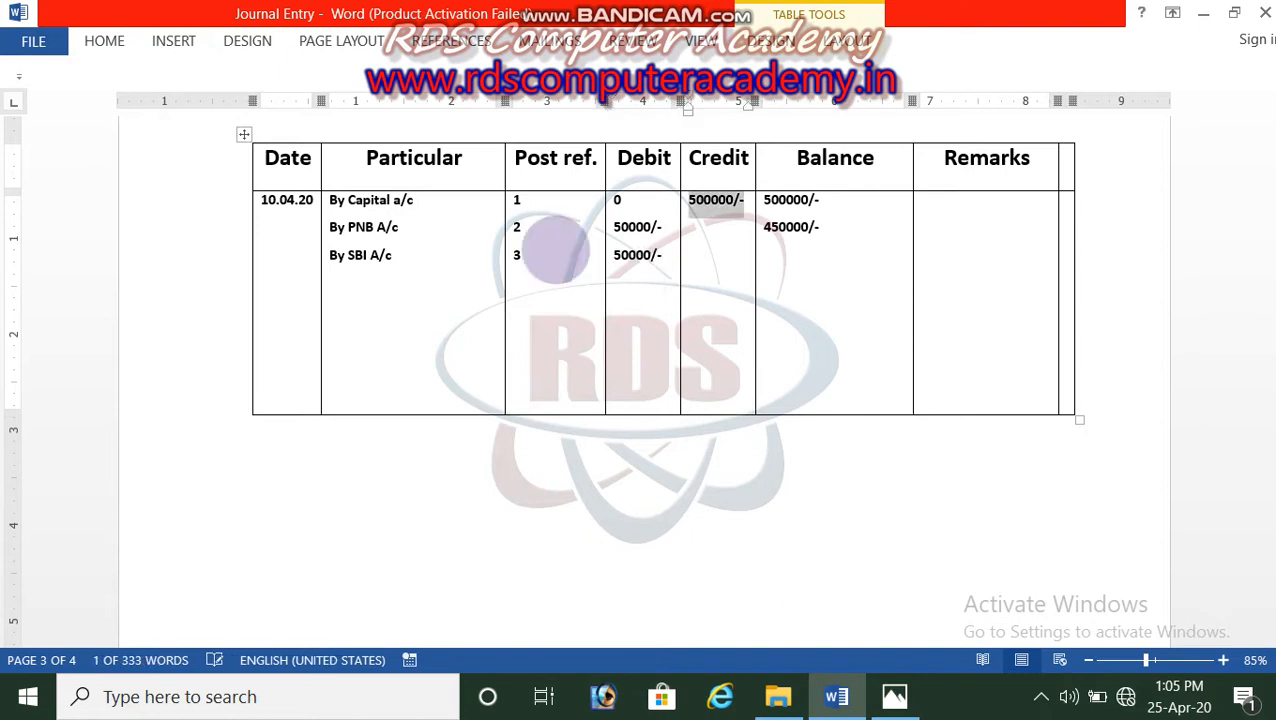
Step: Enter 400000/- as the Balance of the By SBI A/c line
{"action": "left_click", "coordinate": [399, 450]}
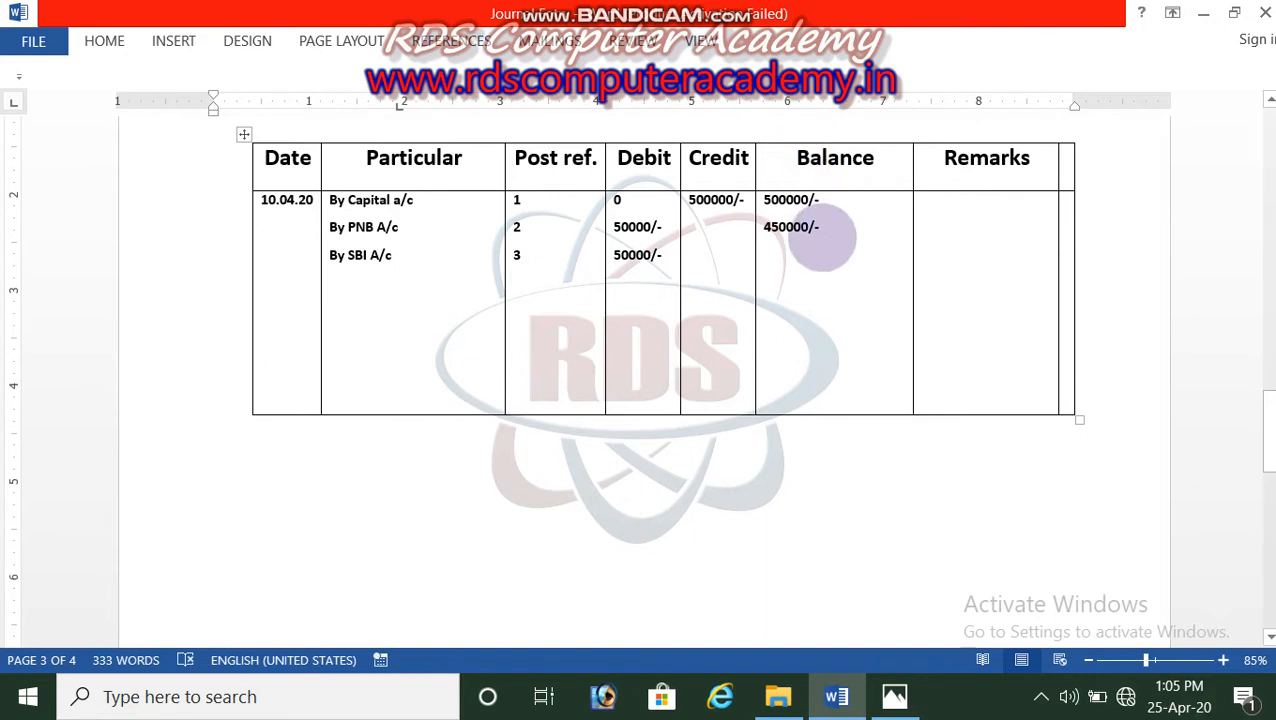
{"action": "left_click", "coordinate": [781, 259]}
{"action": "key", "text": "Return"}
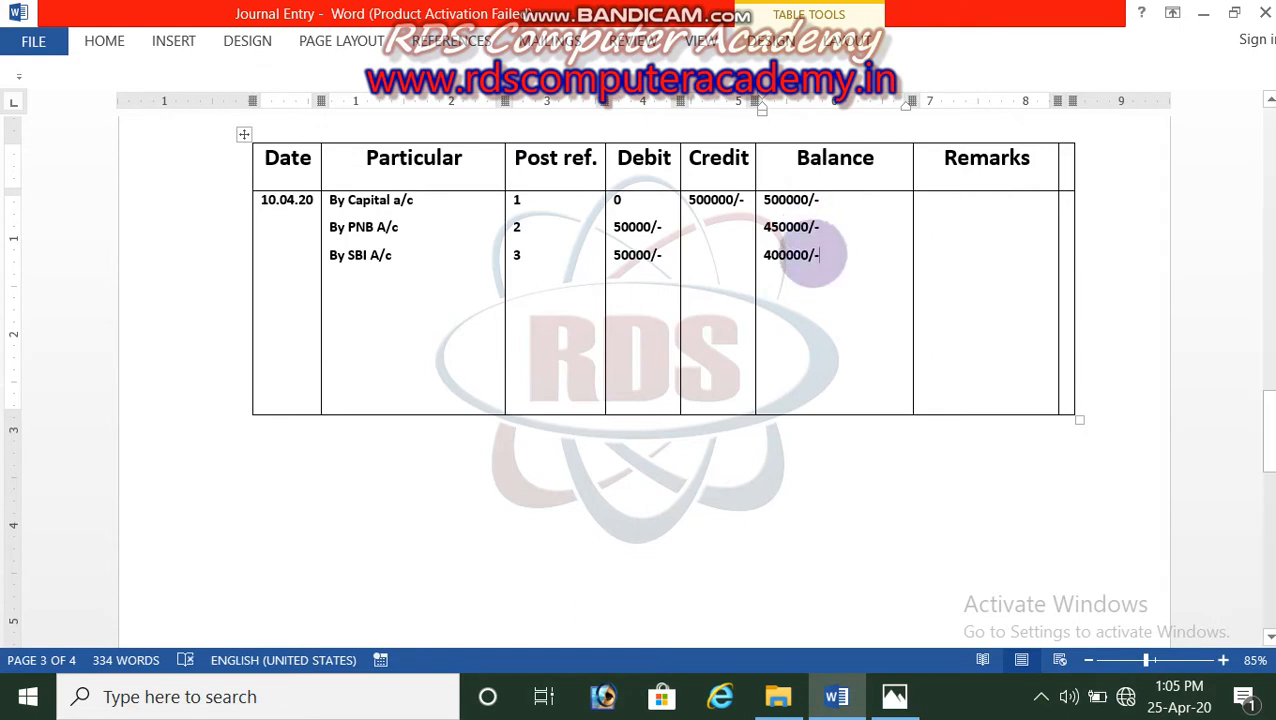
{"action": "key", "text": "Return"}
Step: Review the 15-04-2020 Purchase and Cash journal entry and add "By Purchase" as the fourth Particular line in the ledger
{"action": "left_click", "coordinate": [381, 285]}
{"action": "key", "text": "Return"}
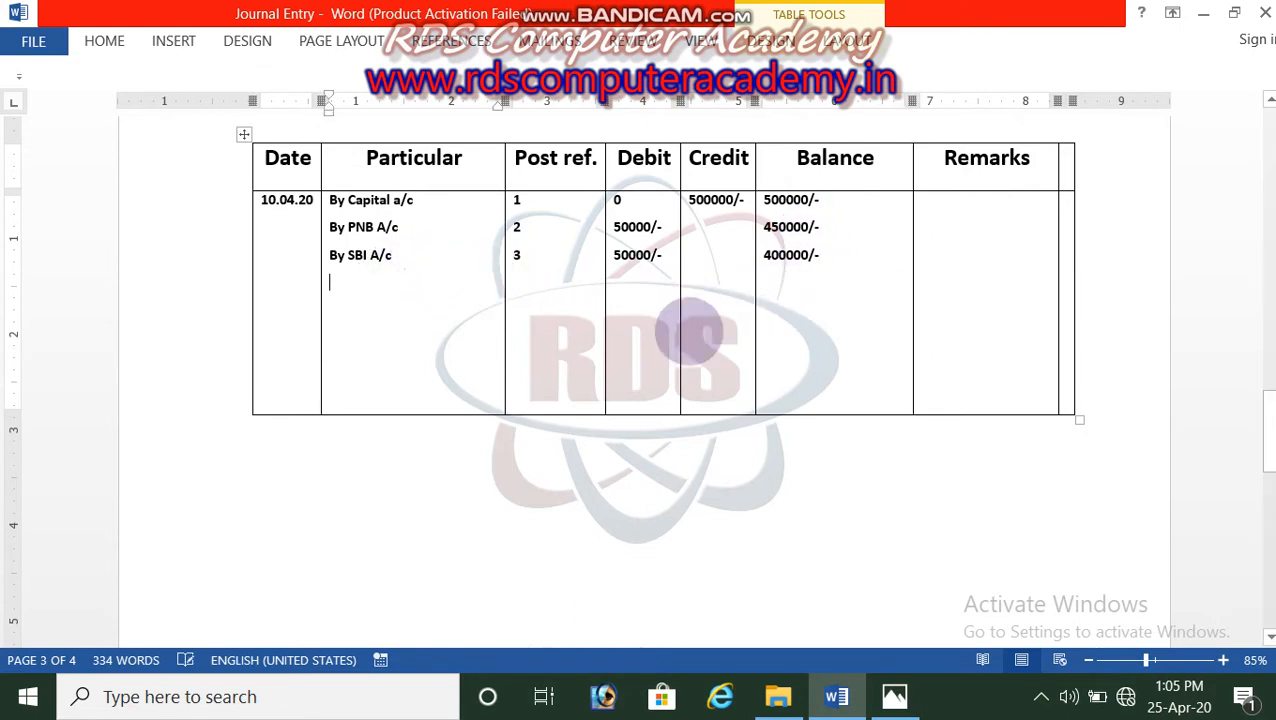
{"action": "mouse_move", "coordinate": [837, 692]}
{"action": "left_click_drag", "start_coordinate": [1266, 445], "coordinate": [1256, 195]}
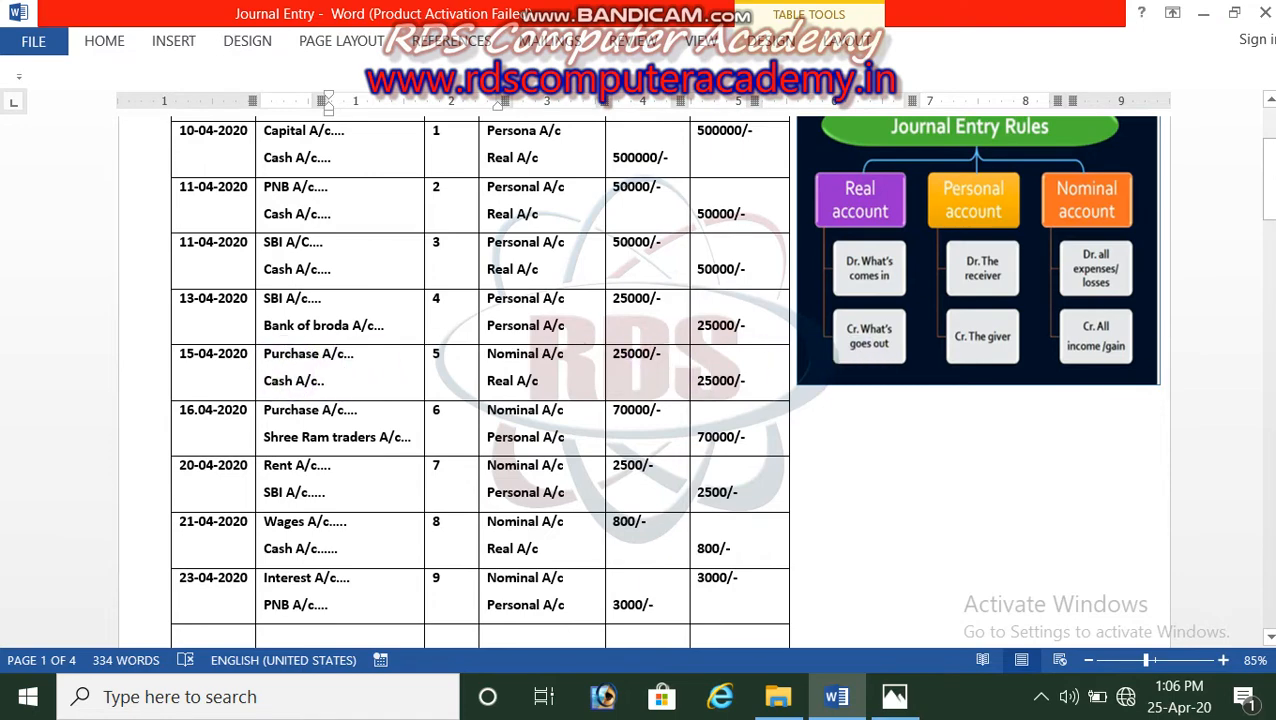
{"action": "left_click_drag", "start_coordinate": [1266, 170], "coordinate": [1262, 450]}
{"action": "type", "text": "By "}
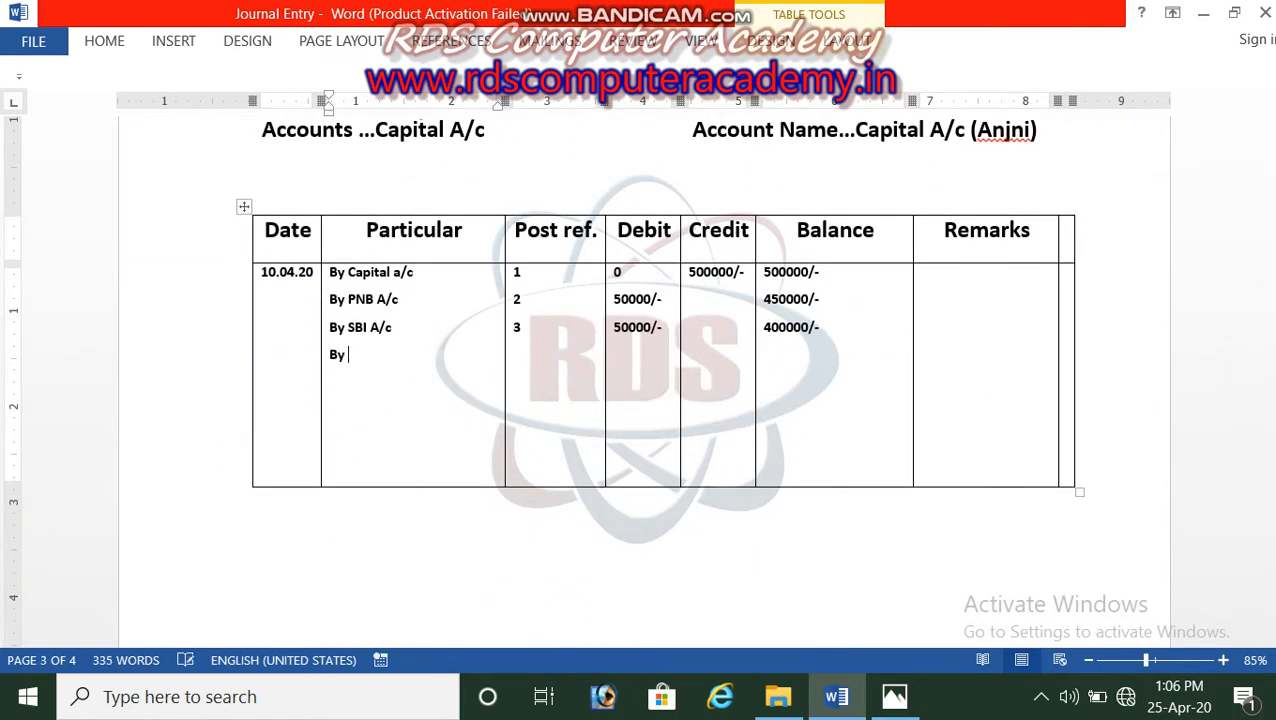
{"action": "type", "text": "Purchase"}
{"action": "key", "text": "Tab"}
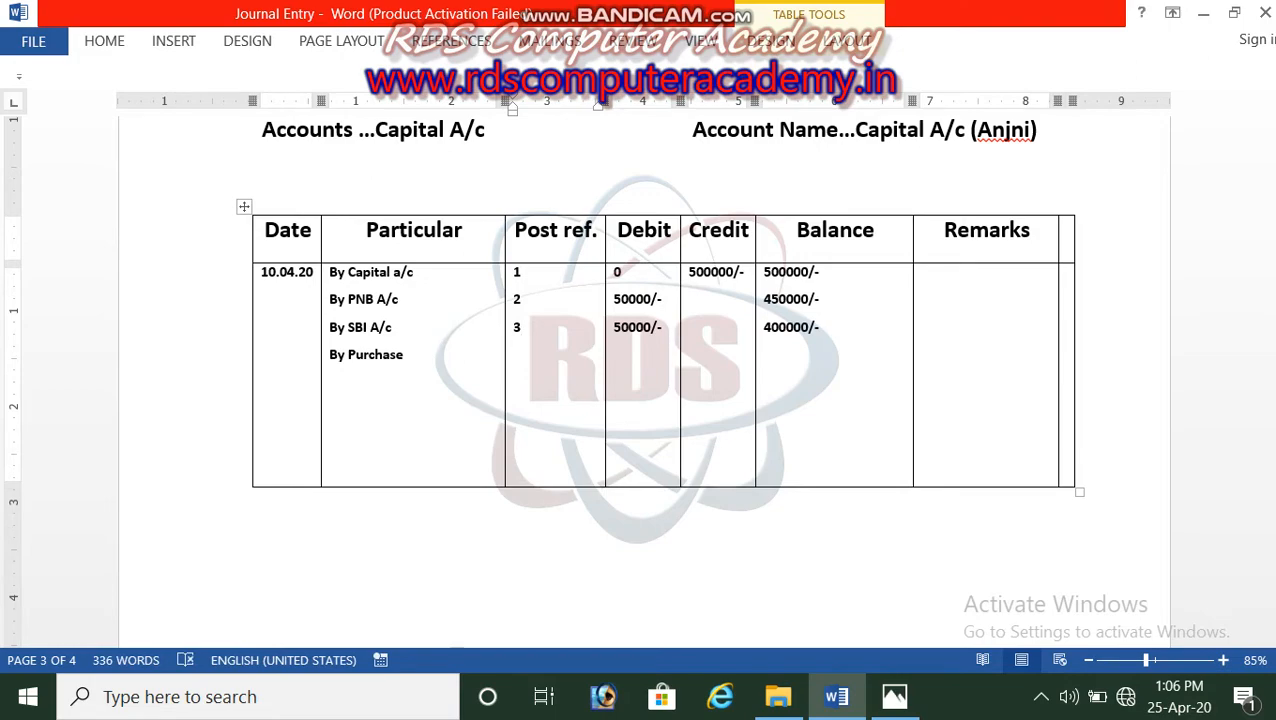
Step: Enter 5 as the Post ref. for the By Purchase line
{"action": "left_click_drag", "start_coordinate": [1264, 418], "coordinate": [1268, 449]}
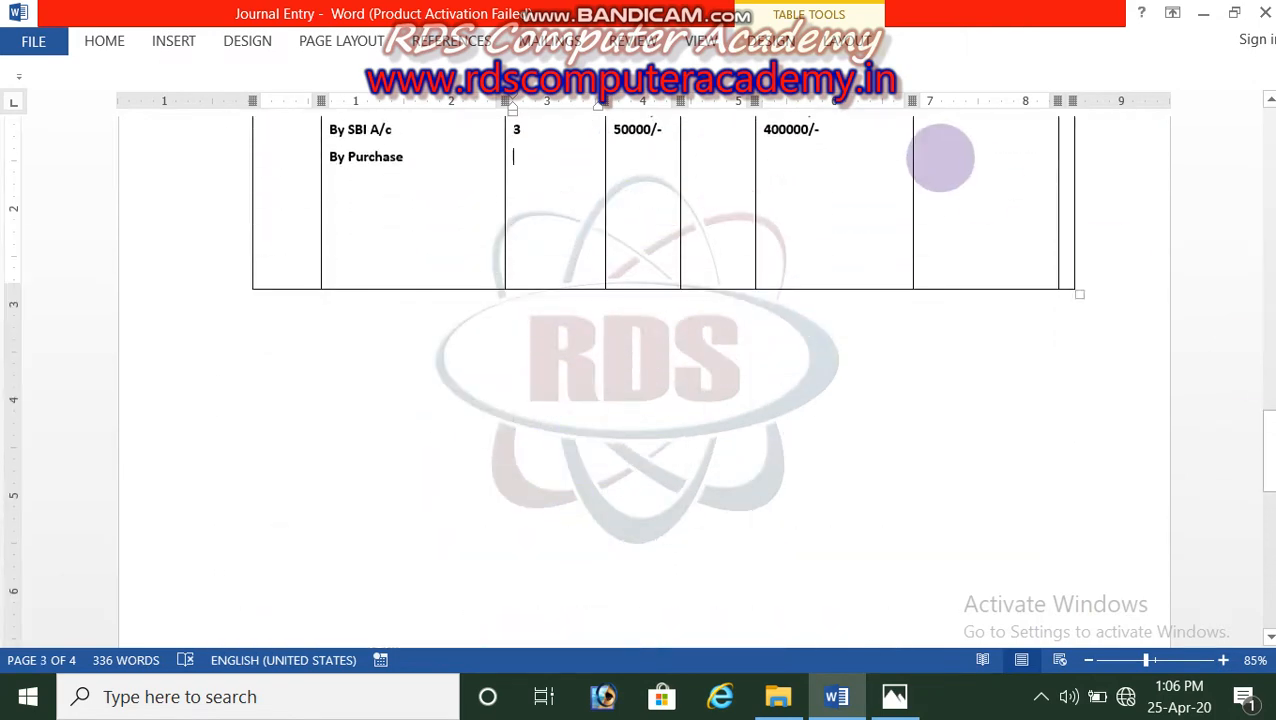
{"action": "type", "text": "5"}
{"action": "key", "text": "Tab"}
Step: Enter a Debit of 25000/- and a Balance of 375000/- for the By Purchase line
{"action": "key", "text": "Right"}
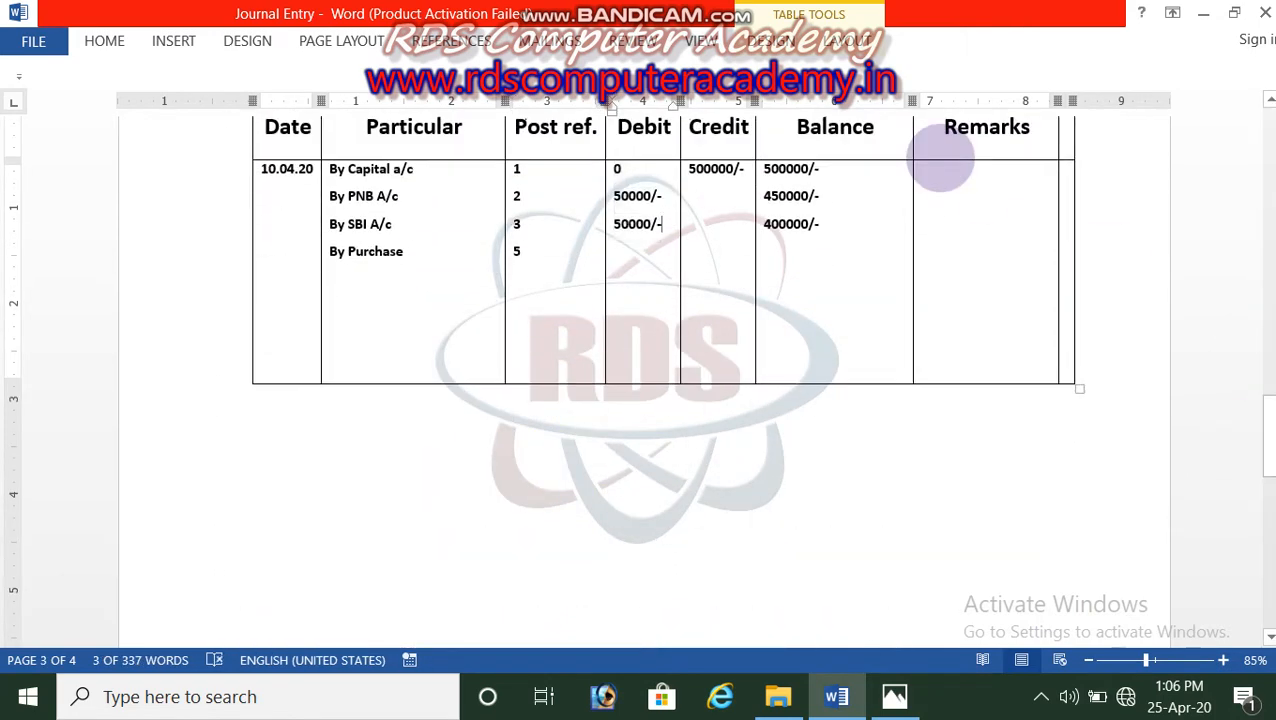
{"action": "key", "text": "Return"}
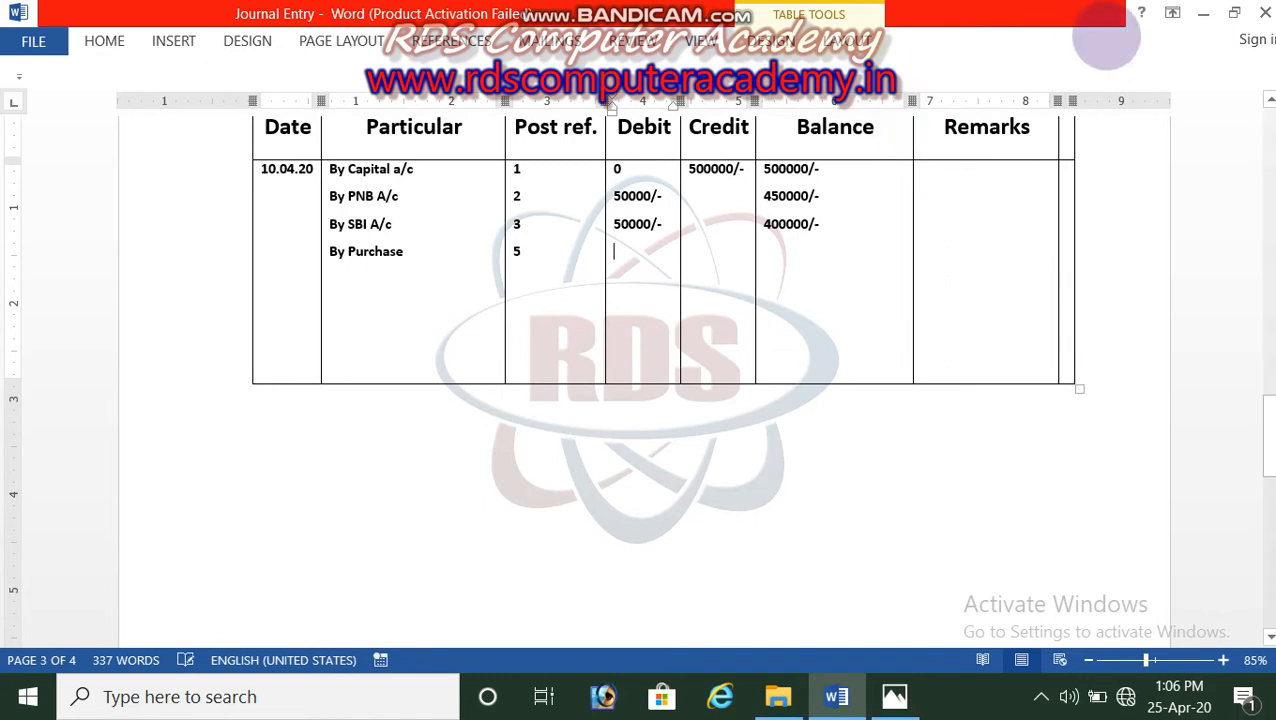
{"action": "type", "text": "2"}
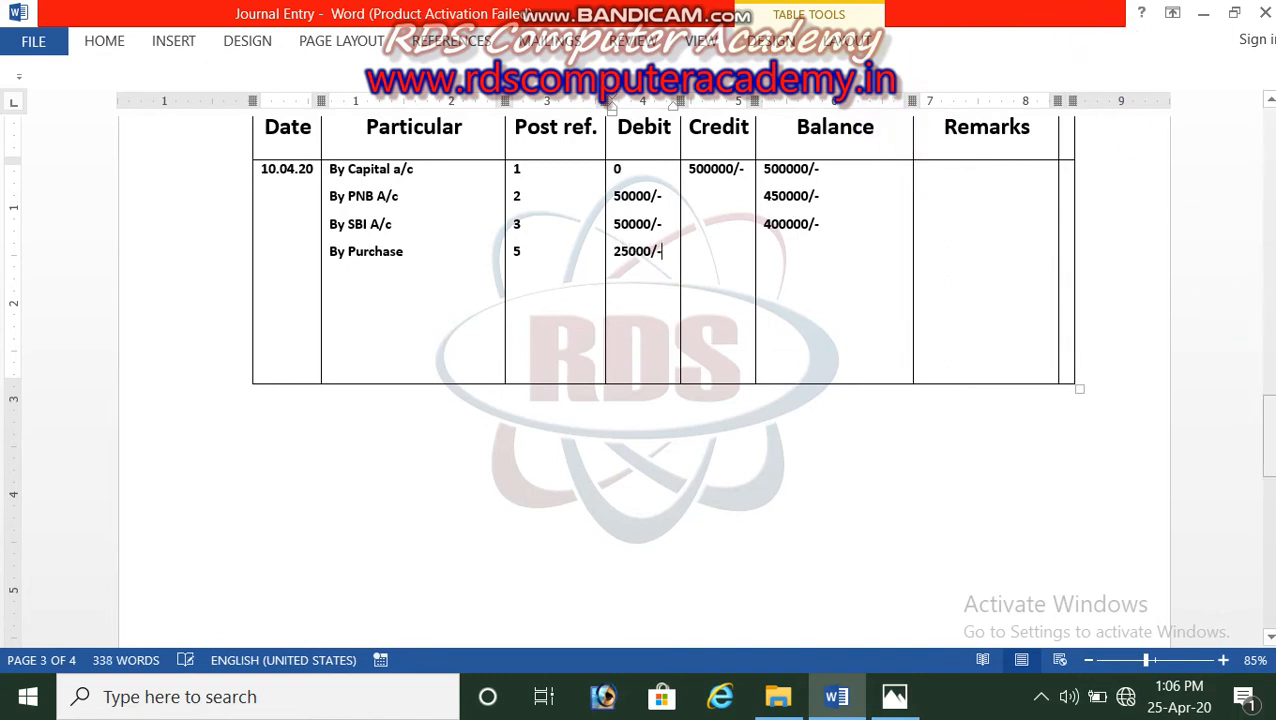
{"action": "type", "text": "5000/-"}
{"action": "key", "text": "Tab"}
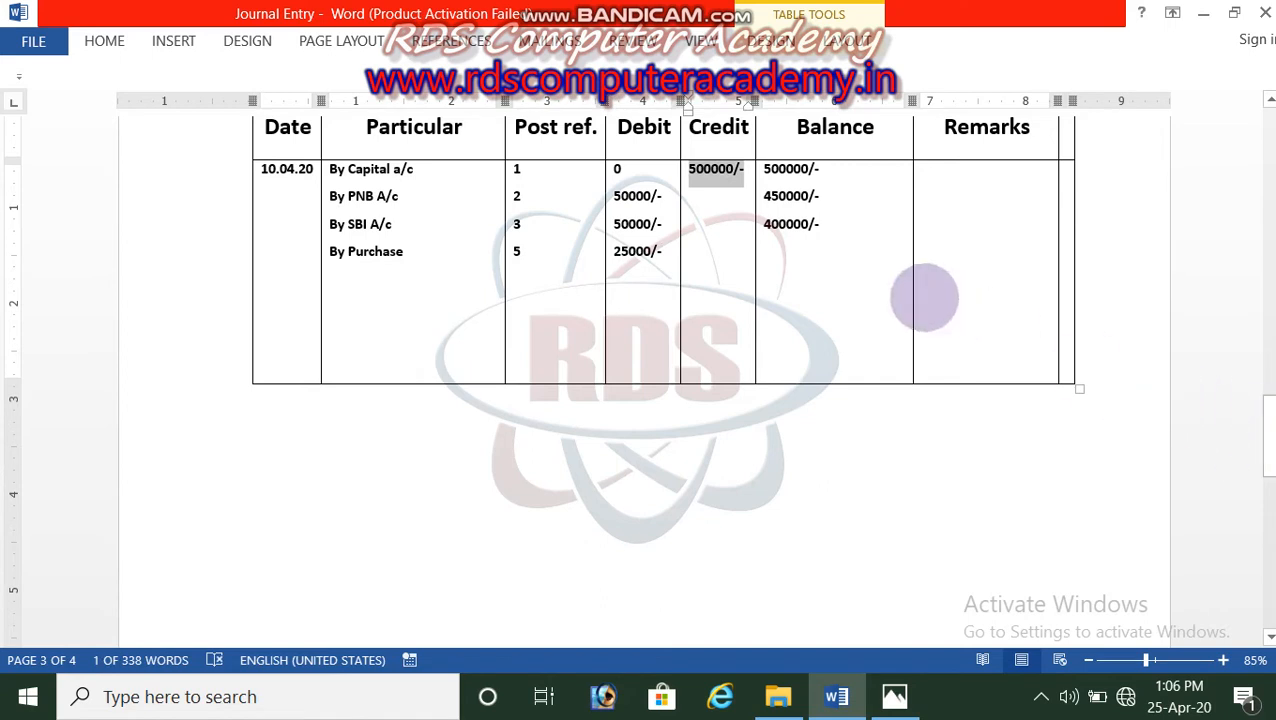
{"action": "left_click", "coordinate": [823, 252]}
{"action": "type", "text": "375000/-"}
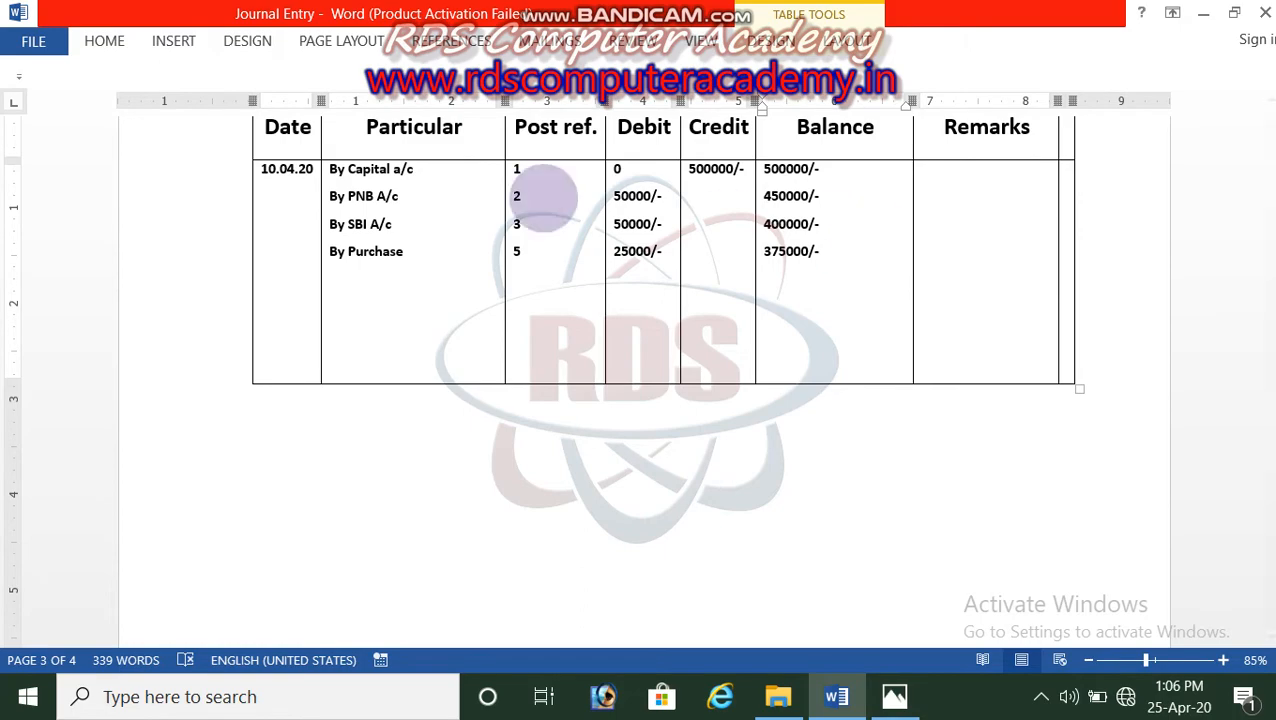
Step: Check the page 1 journal entries after 15-04-2020 for the remaining Cash postings and return to the page 3 ledger table
{"action": "left_click", "coordinate": [446, 281]}
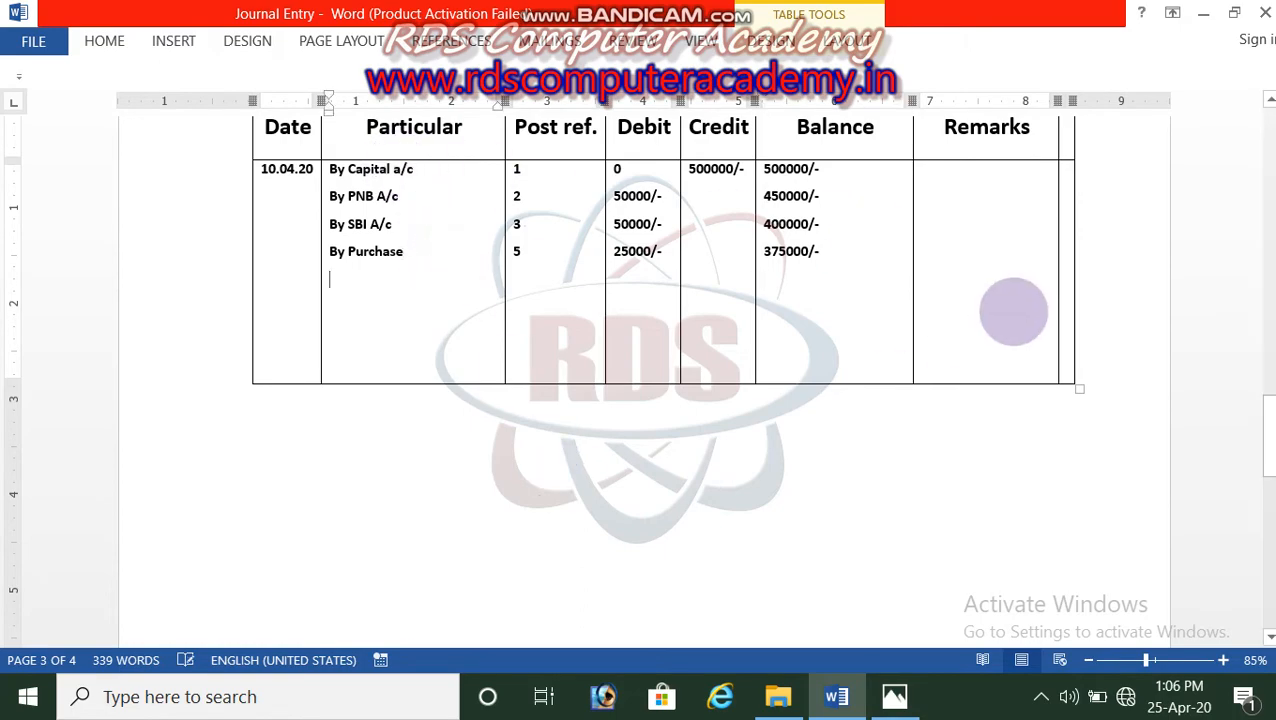
{"action": "left_click_drag", "start_coordinate": [1271, 415], "coordinate": [1268, 162]}
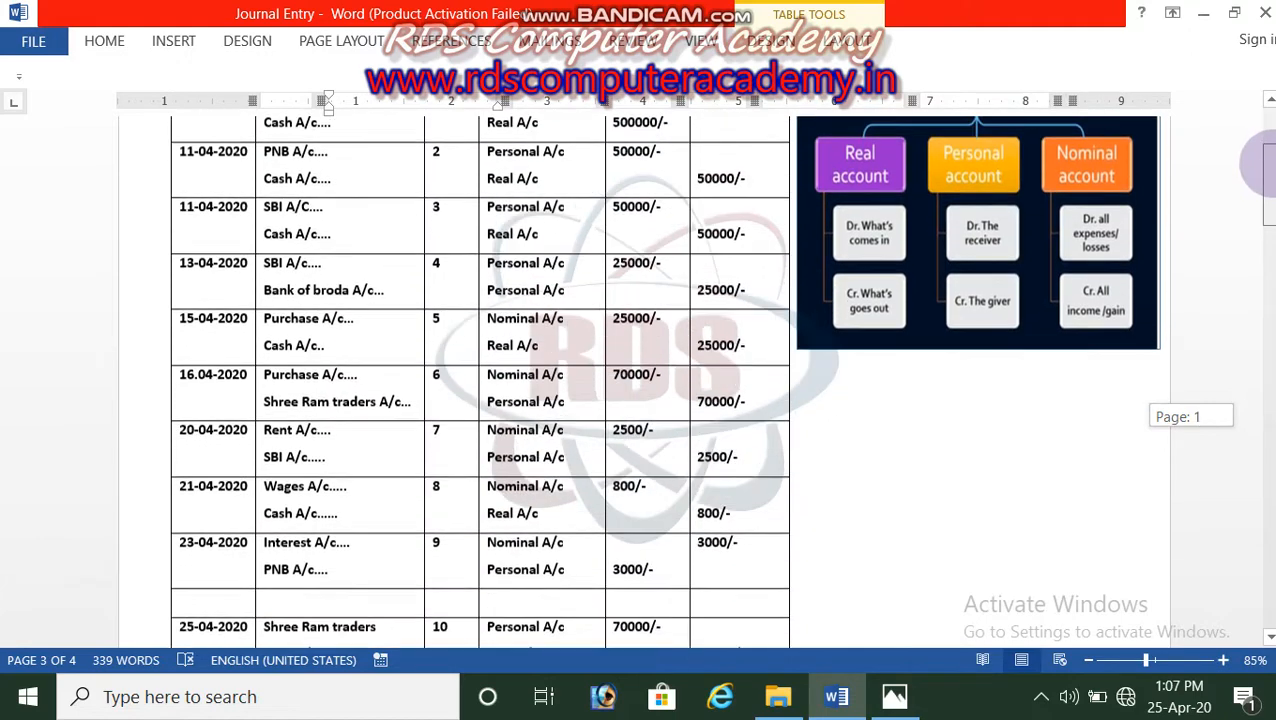
{"action": "left_click_drag", "start_coordinate": [367, 352], "coordinate": [284, 319]}
{"action": "left_click", "coordinate": [353, 347]}
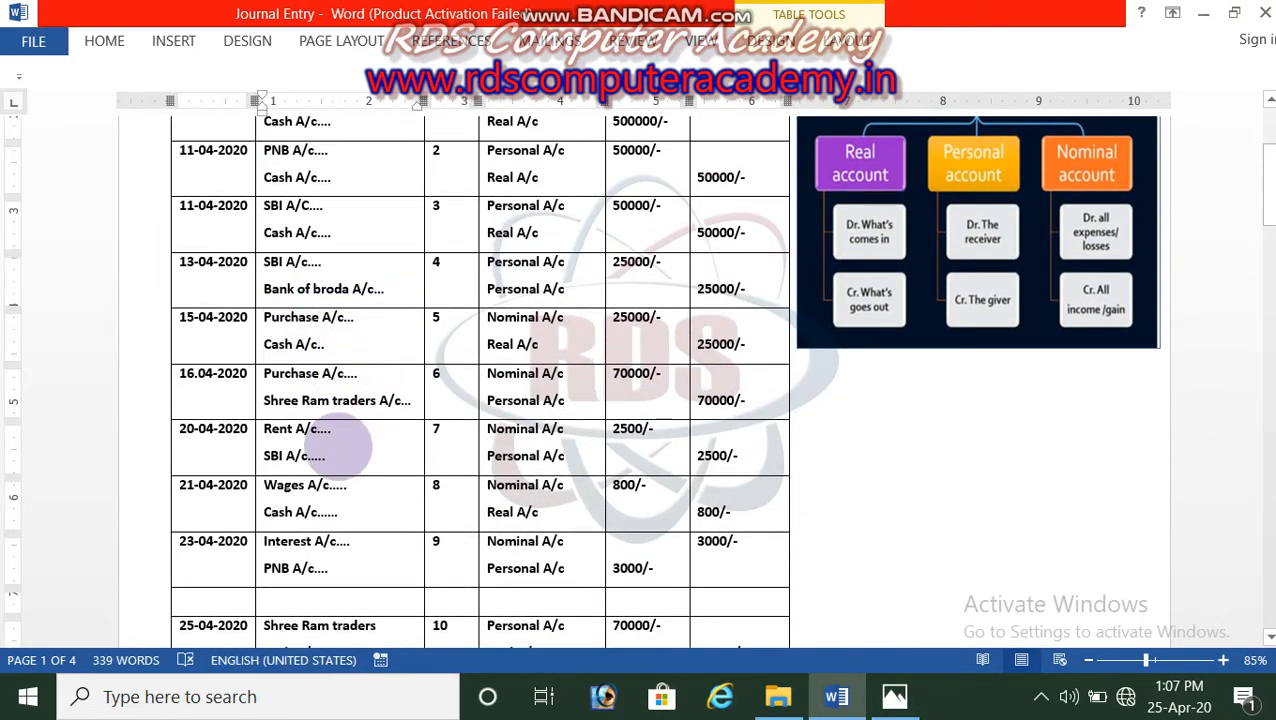
{"action": "left_click_drag", "start_coordinate": [330, 458], "coordinate": [297, 427]}
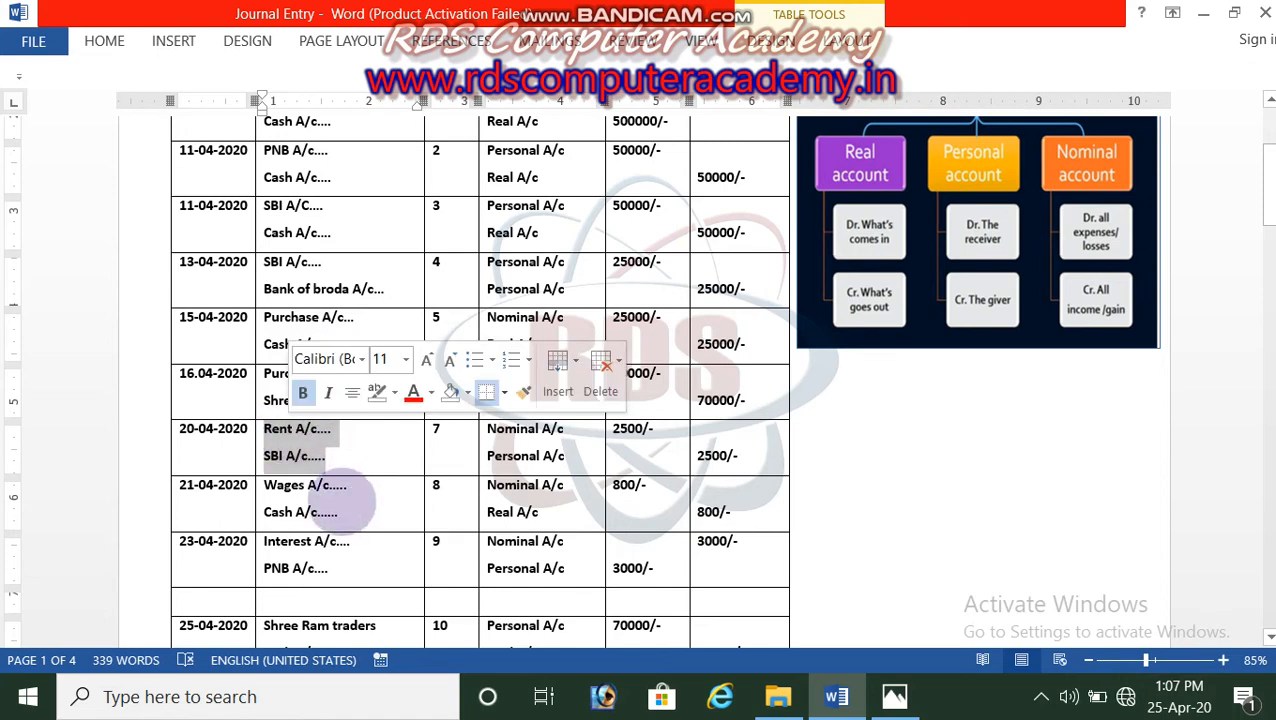
{"action": "left_click_drag", "start_coordinate": [342, 512], "coordinate": [342, 496]}
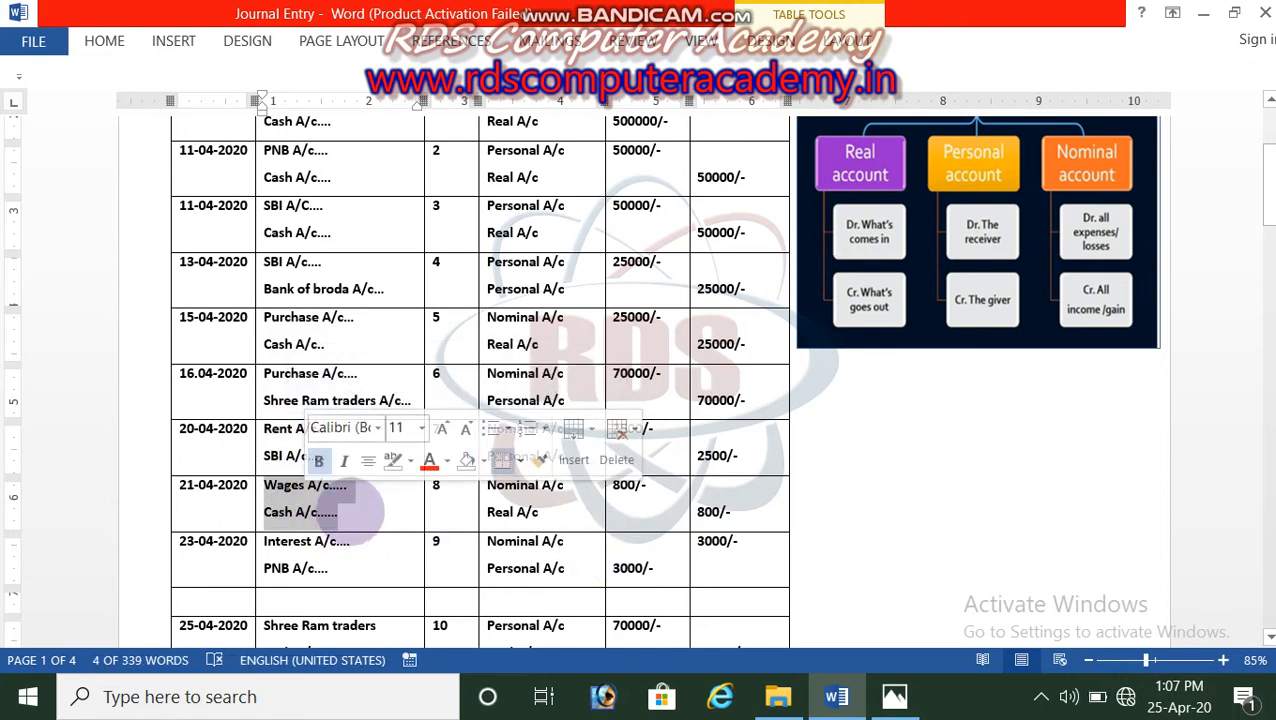
{"action": "left_click", "coordinate": [338, 512]}
{"action": "left_click_drag", "start_coordinate": [1268, 212], "coordinate": [1266, 250]}
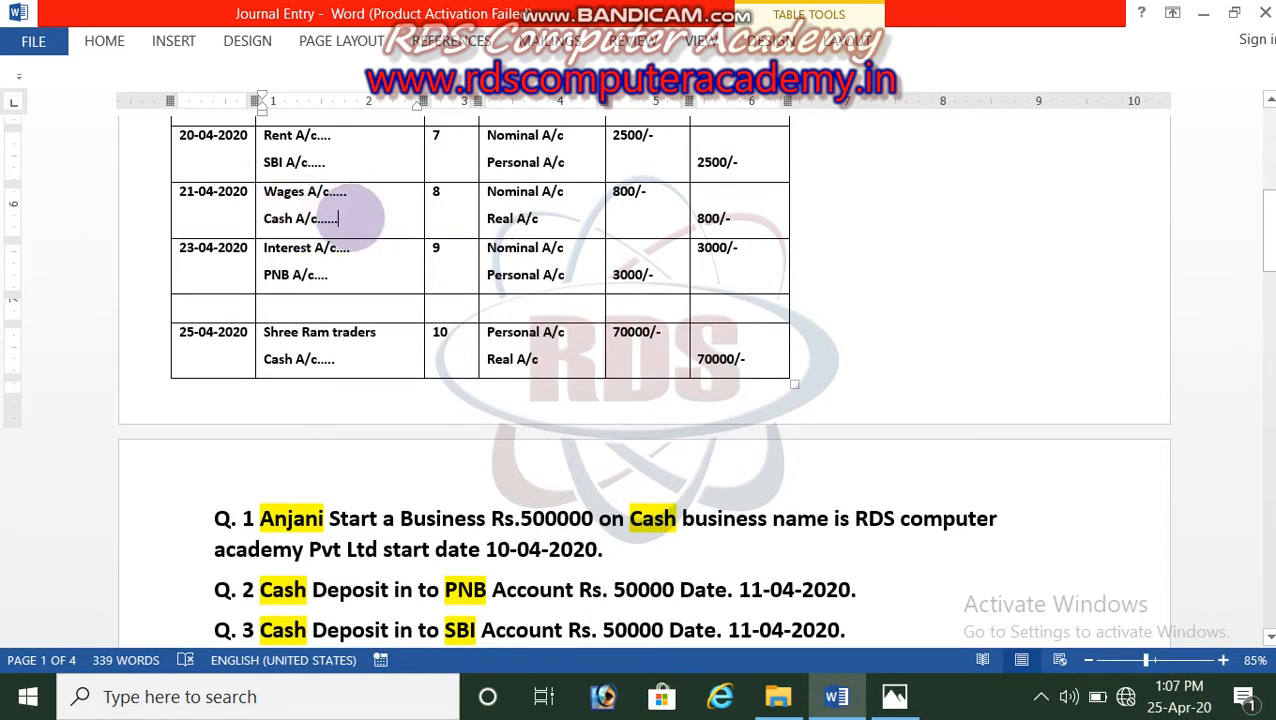
{"action": "left_click_drag", "start_coordinate": [1266, 260], "coordinate": [1266, 450]}
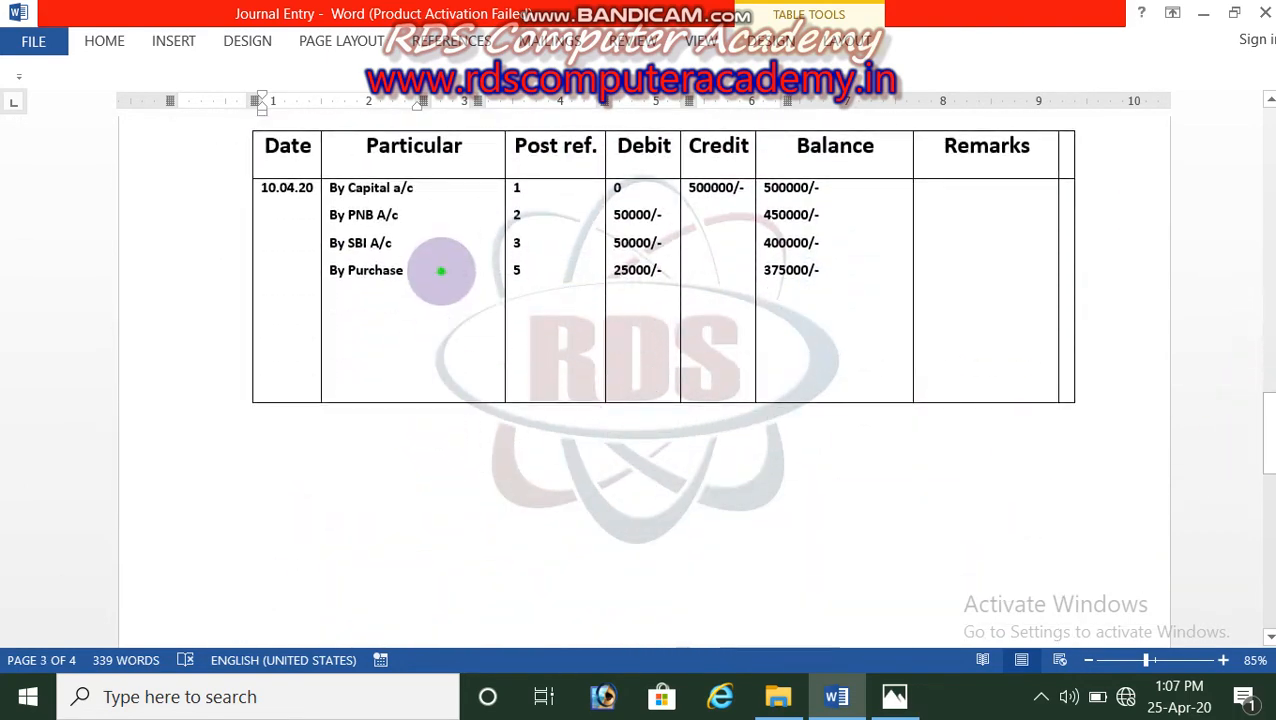
Step: Add "By wages" as the fifth Particular line in the page 3 ledger and enter 8 as its Post ref
{"action": "left_click", "coordinate": [441, 270]}
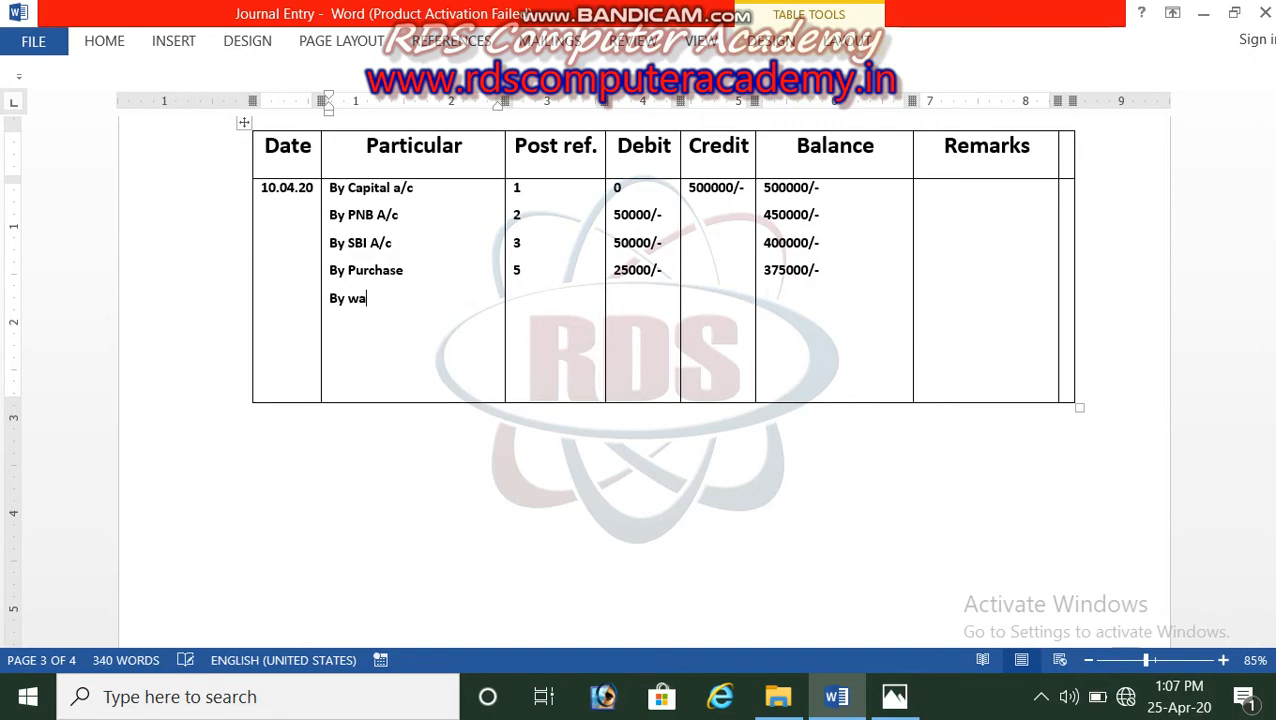
{"action": "key", "text": "Tab"}
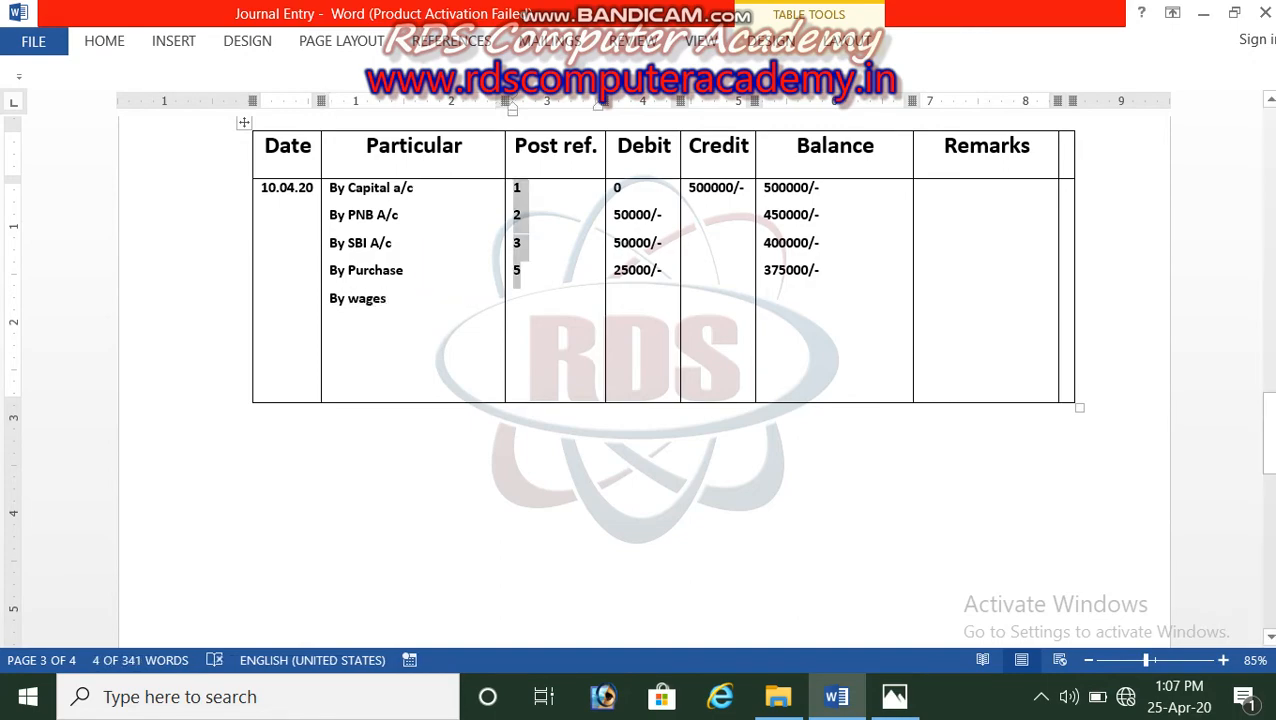
{"action": "mouse_move", "coordinate": [1266, 435]}
{"action": "left_mouse_down"}
{"action": "mouse_move", "coordinate": [1266, 230]}
{"action": "mouse_move", "coordinate": [1266, 415]}
{"action": "left_mouse_up"}
{"action": "left_click", "coordinate": [552, 428]}
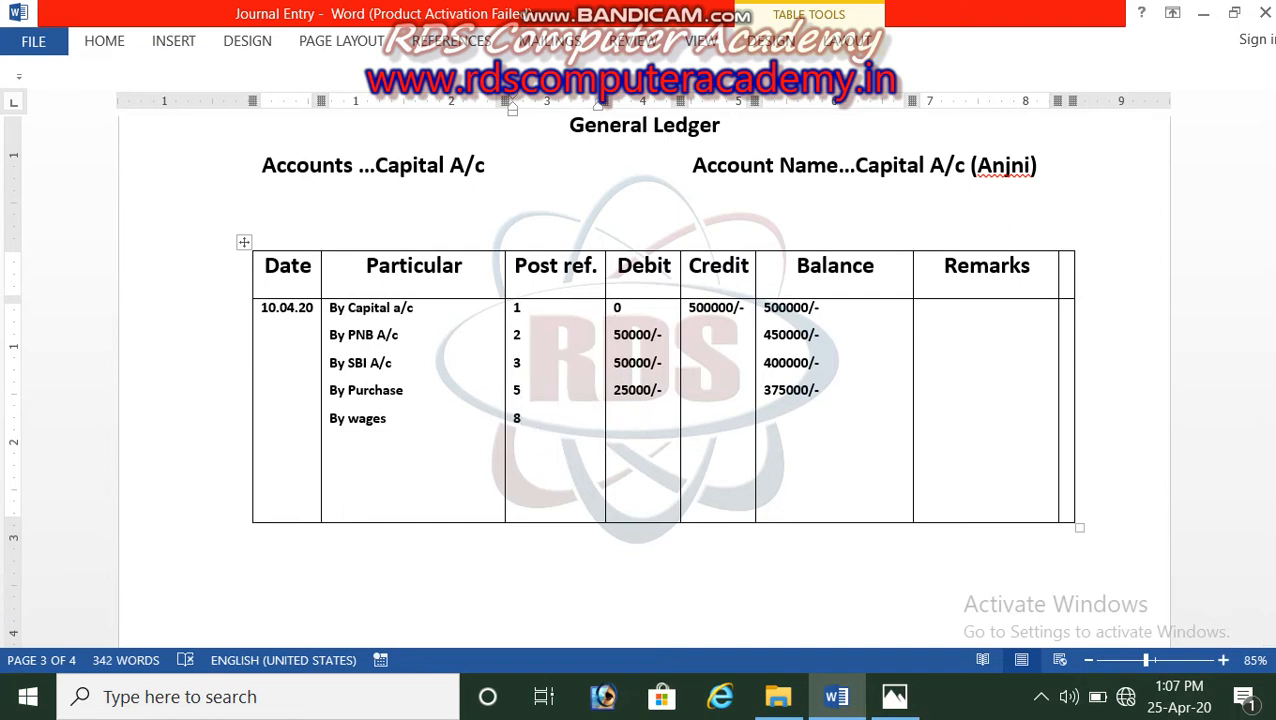
Step: Enter a Debit of 800/- and a Balance of 374200/- for the By wages line
{"action": "key", "text": "Tab"}
{"action": "key", "text": "Right"}
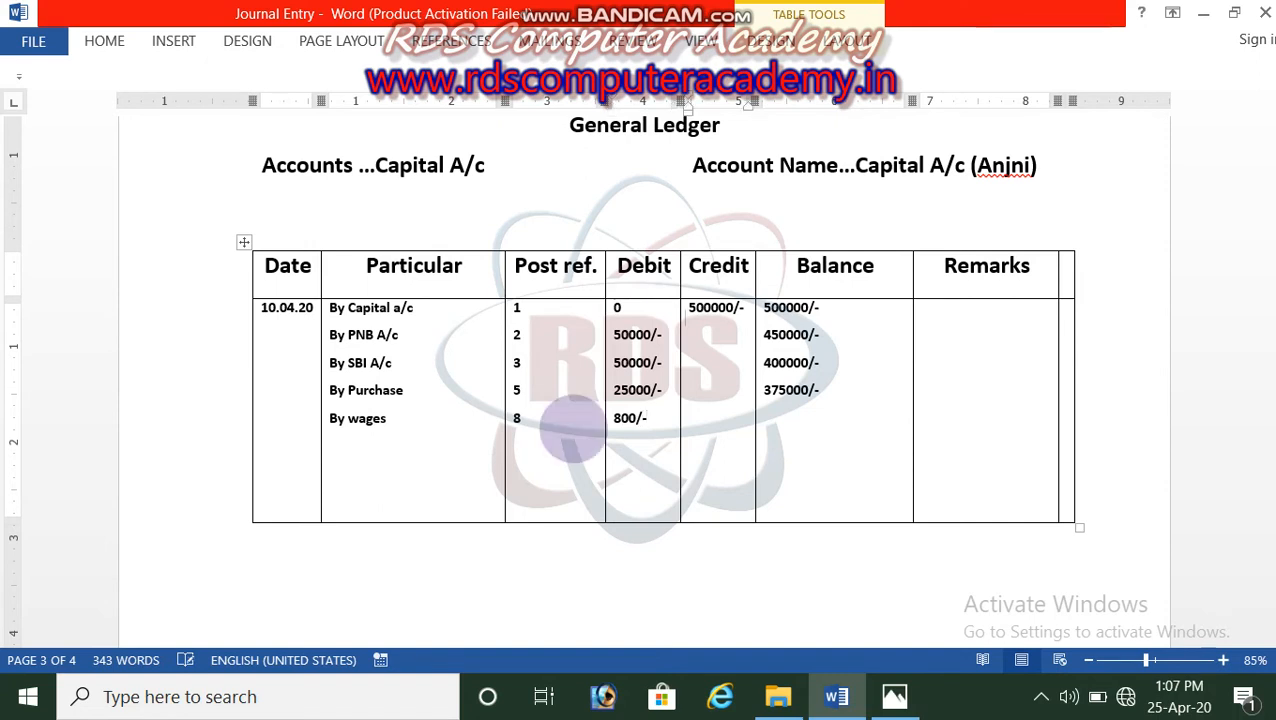
{"action": "key", "text": "Right"}
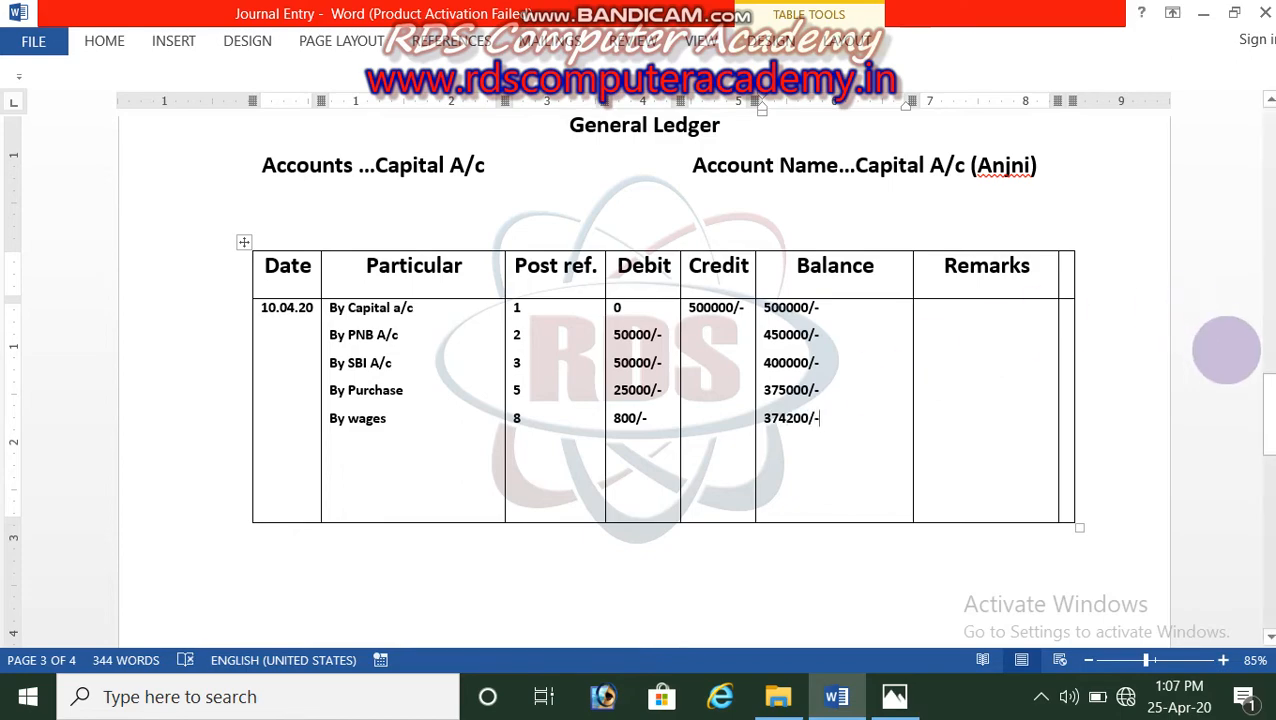
Step: Copy "Shree Ram traders" from the 25-04-2020 journal entry and add "By Shree Ram traders" as the sixth Particular line in the ledger
{"action": "left_click_drag", "start_coordinate": [1267, 414], "coordinate": [1267, 196]}
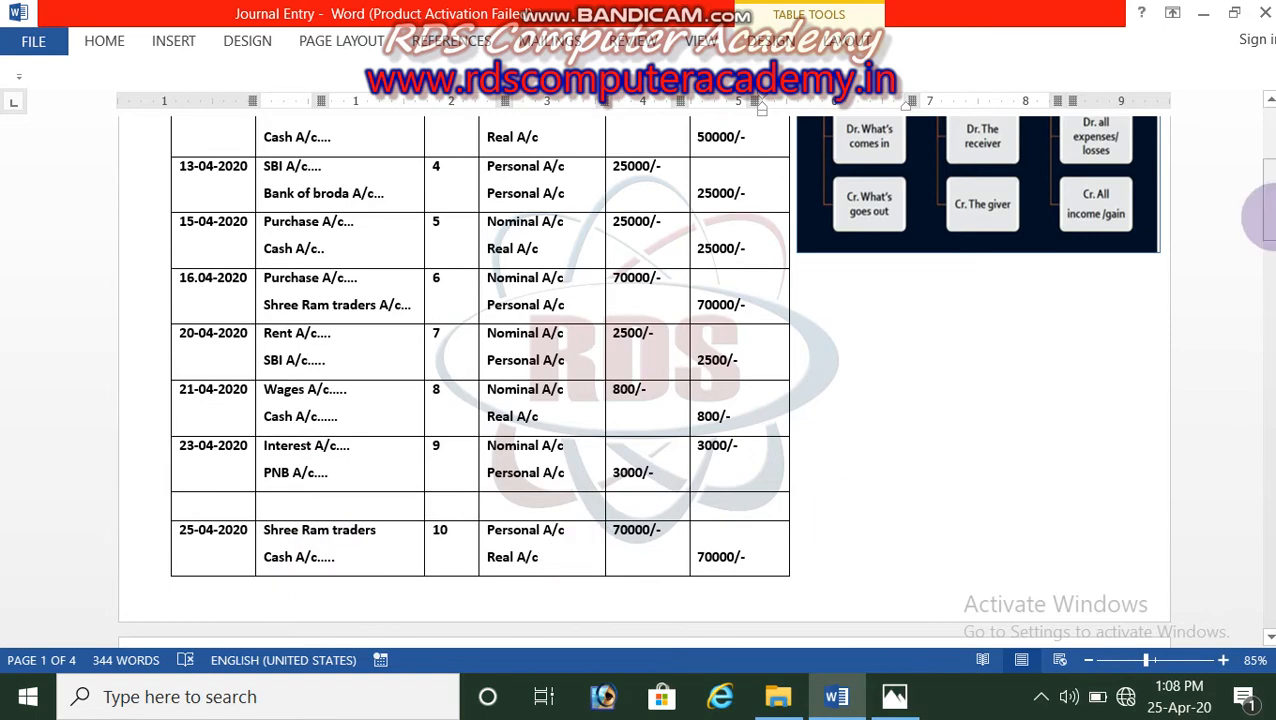
{"action": "scroll", "coordinate": [1182, 213], "scroll_direction": "down", "scroll_amount": 3}
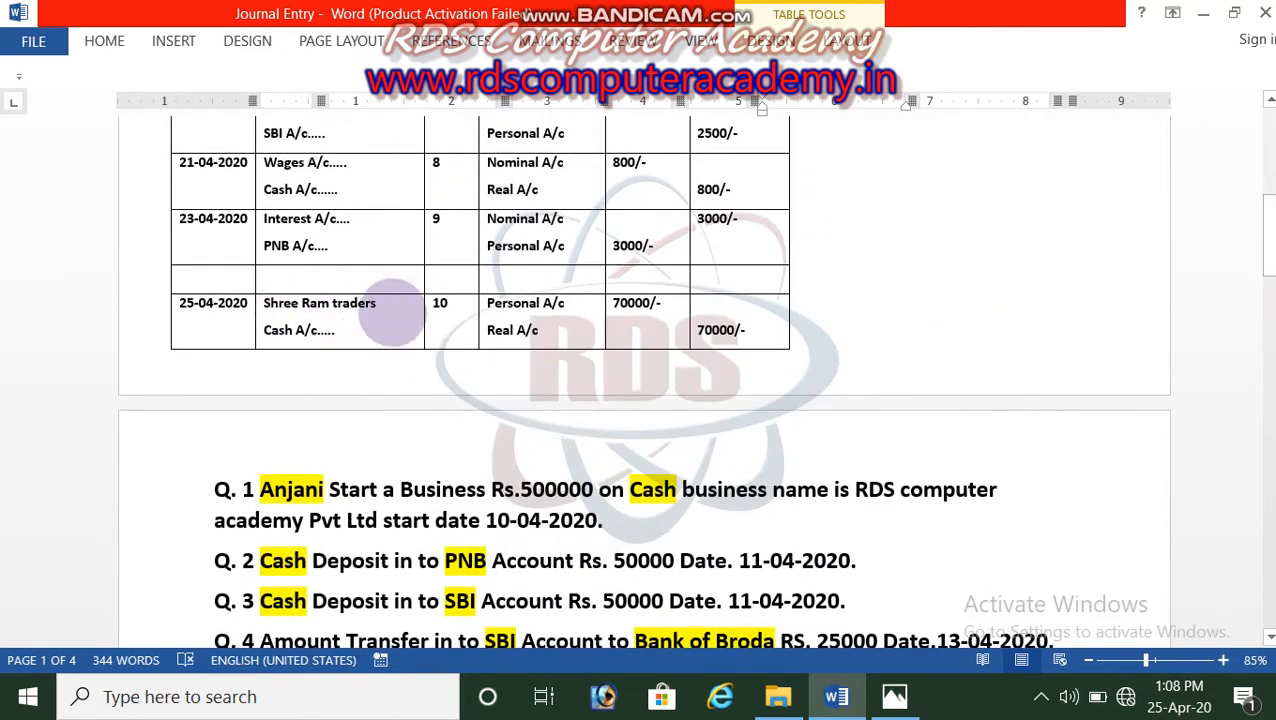
{"action": "triple_click", "coordinate": [308, 303]}
{"action": "key", "text": "ctrl+c"}
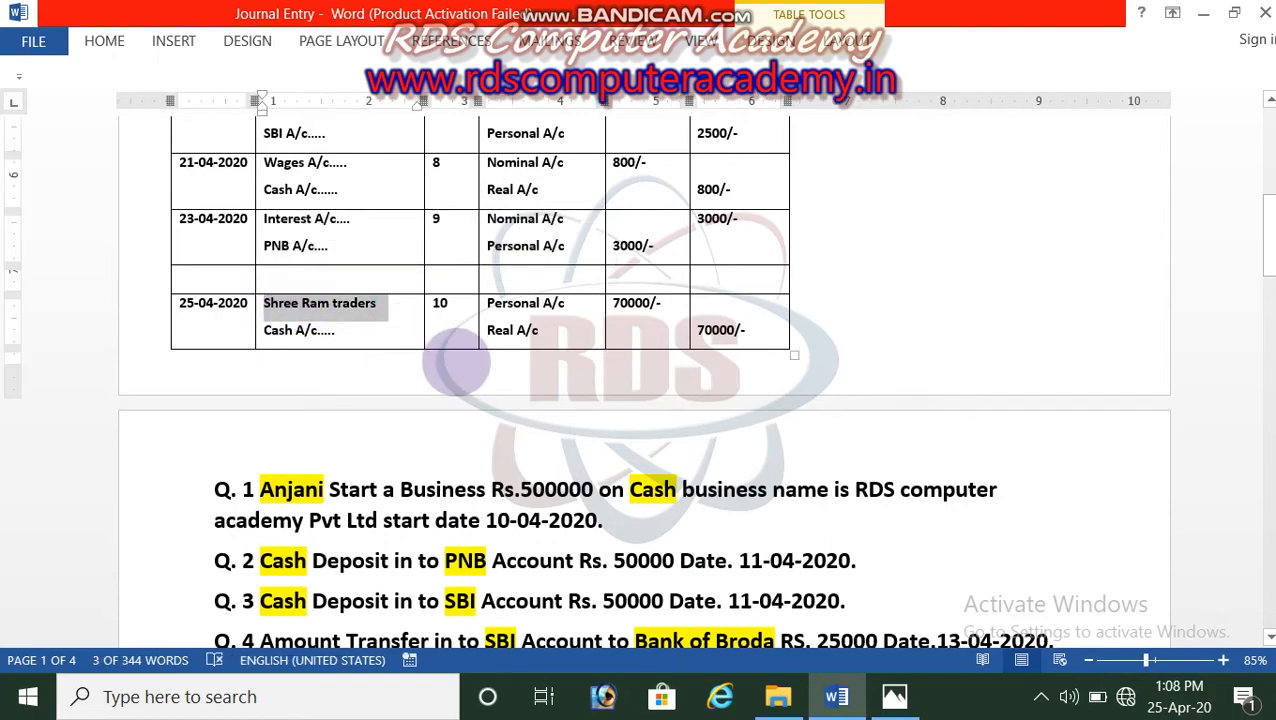
{"action": "scroll", "coordinate": [432, 358], "scroll_direction": "down", "scroll_amount": 15}
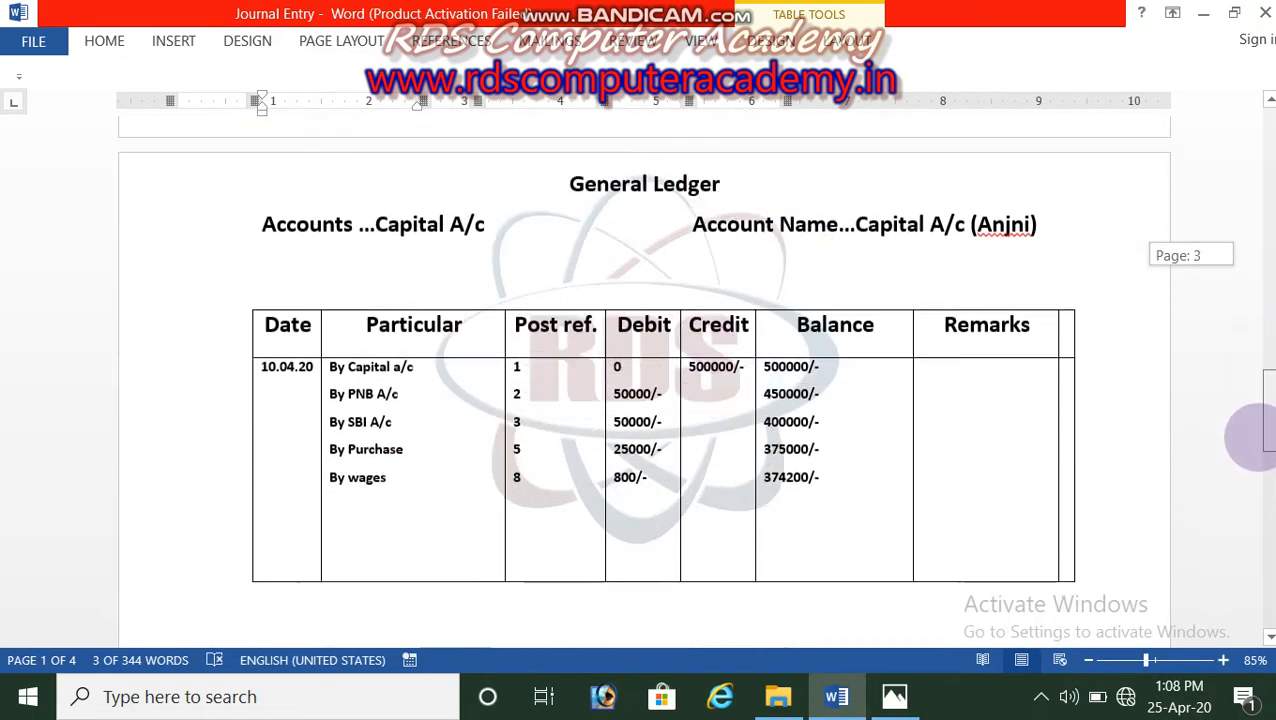
{"action": "left_click", "coordinate": [430, 360]}
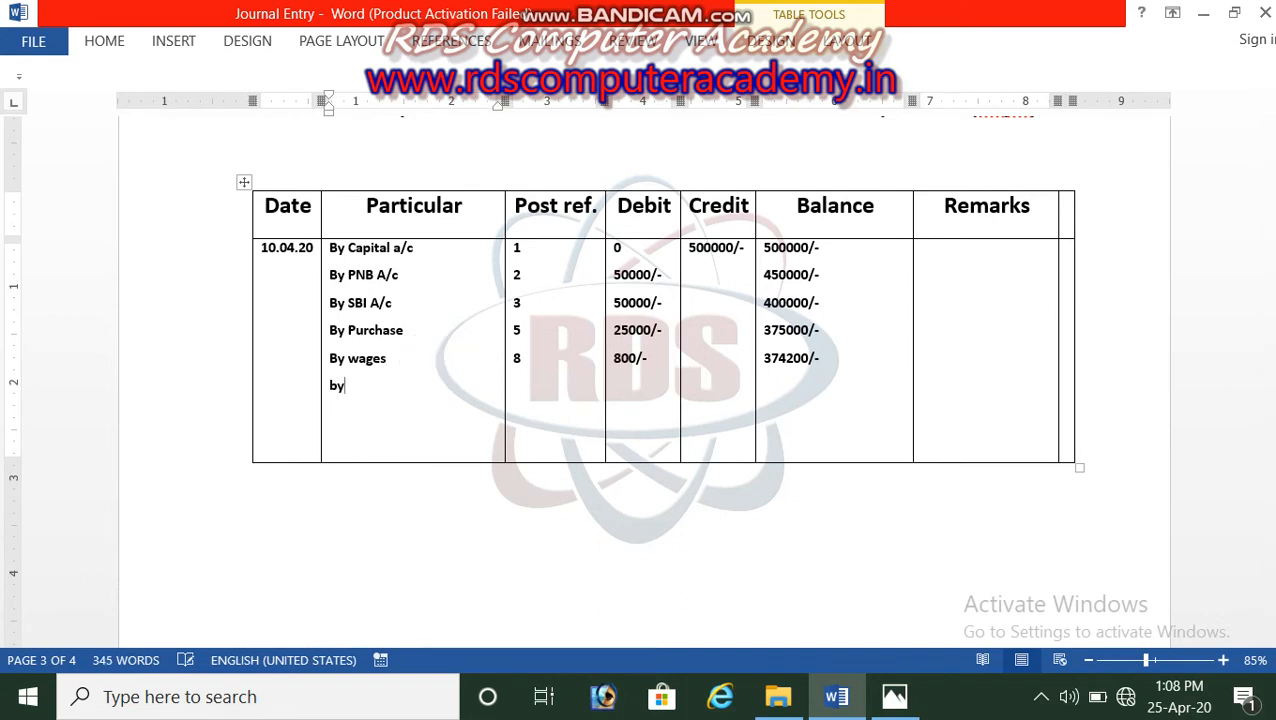
{"action": "key", "text": "ctrl+v"}
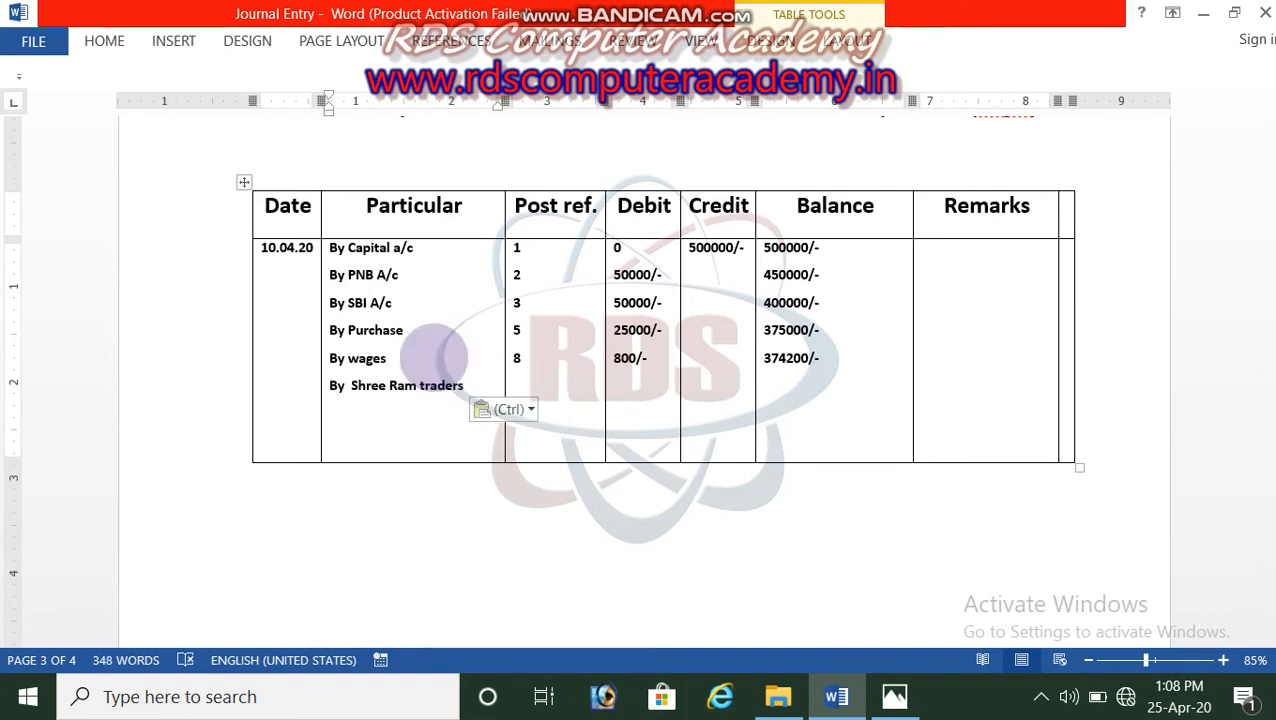
Step: Enter 10 as the Post ref. and 70000/- as the Debit for the By Shree Ram traders line
{"action": "left_click", "coordinate": [530, 362]}
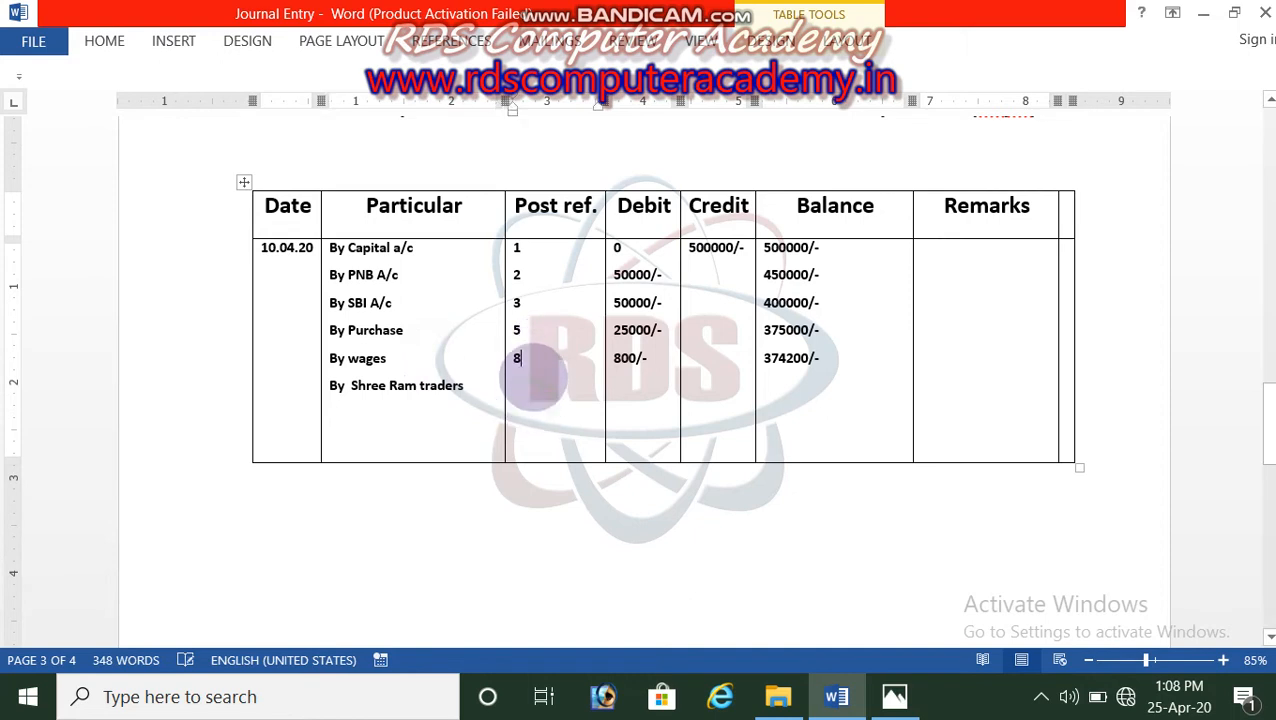
{"action": "key", "text": "Return"}
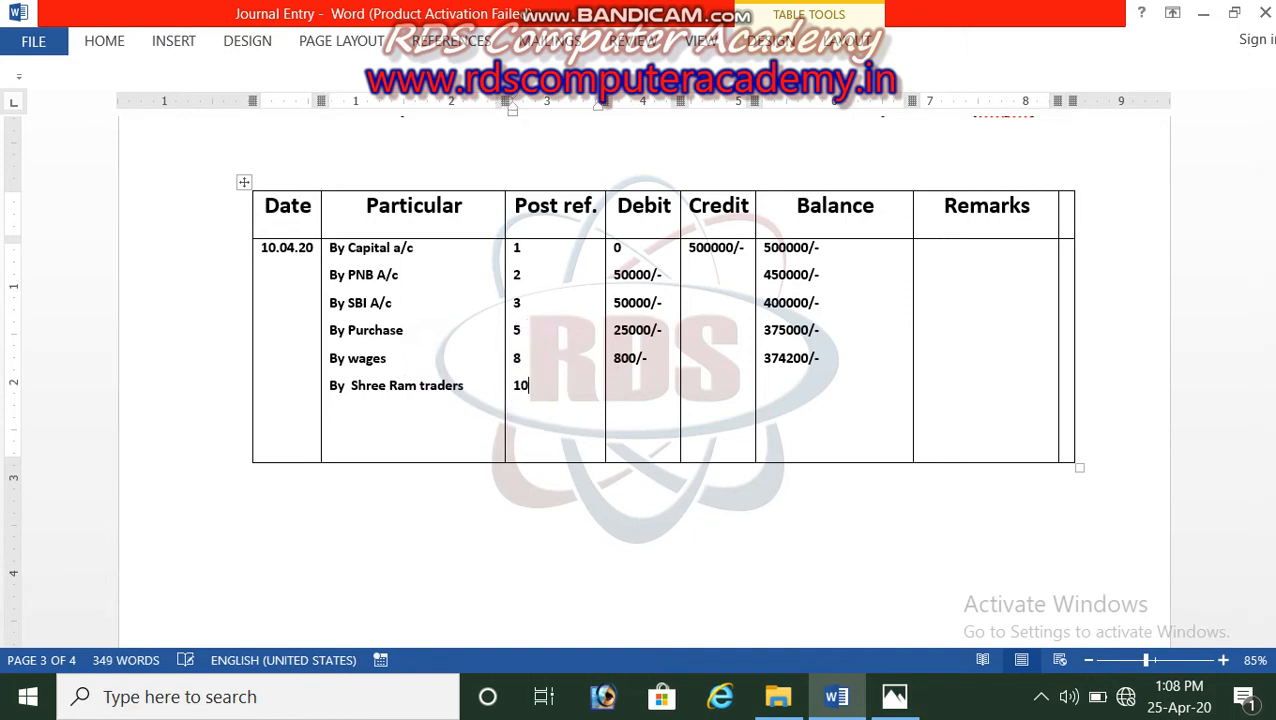
{"action": "left_click_drag", "start_coordinate": [640, 250], "coordinate": [535, 377]}
{"action": "key", "text": "Down"}
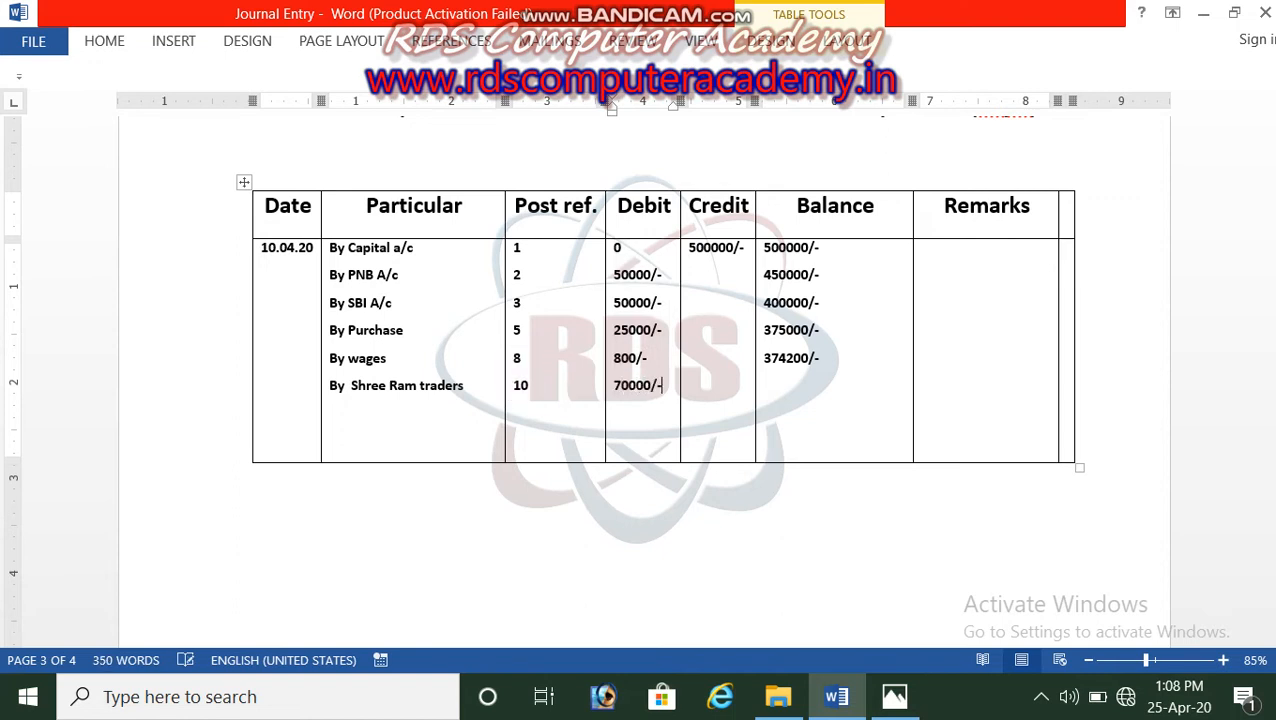
Step: Enter a Balance of 304200/- for the By Shree Ram traders line and start a new line below it
{"action": "key", "text": "Tab"}
{"action": "key", "text": "Left"}
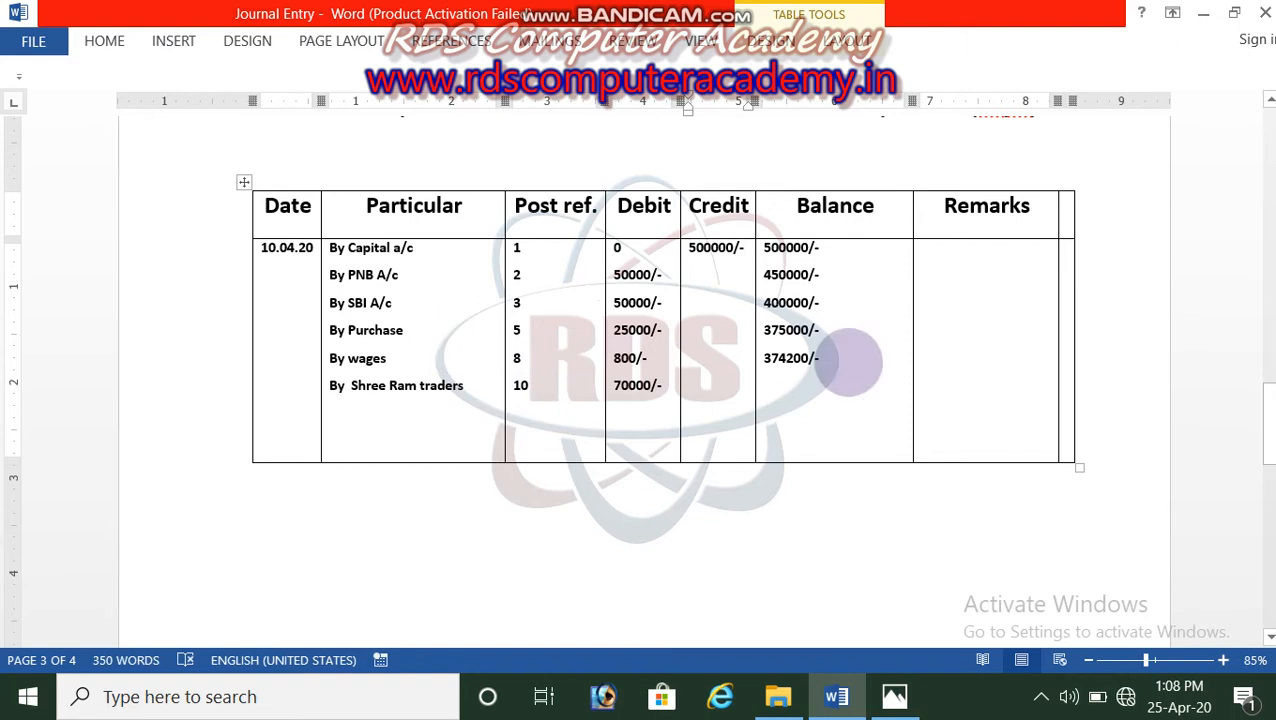
{"action": "left_click", "coordinate": [778, 390]}
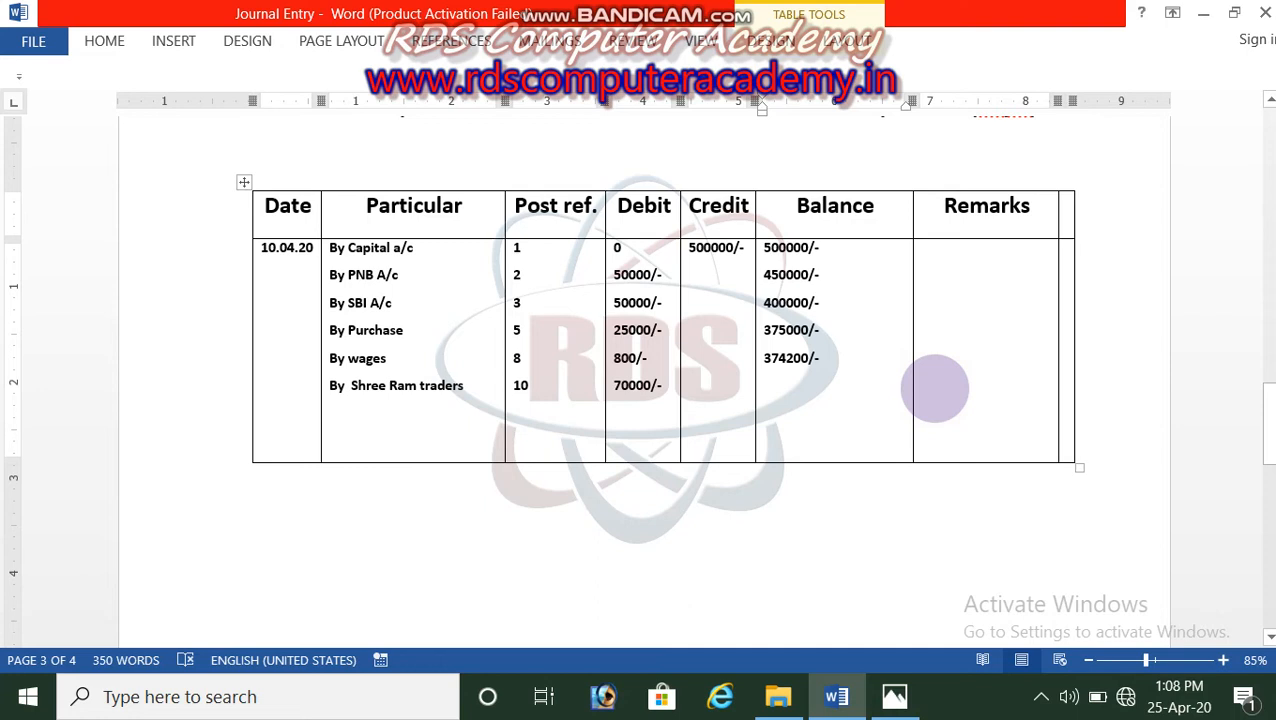
{"action": "type", "text": "304200/-"}
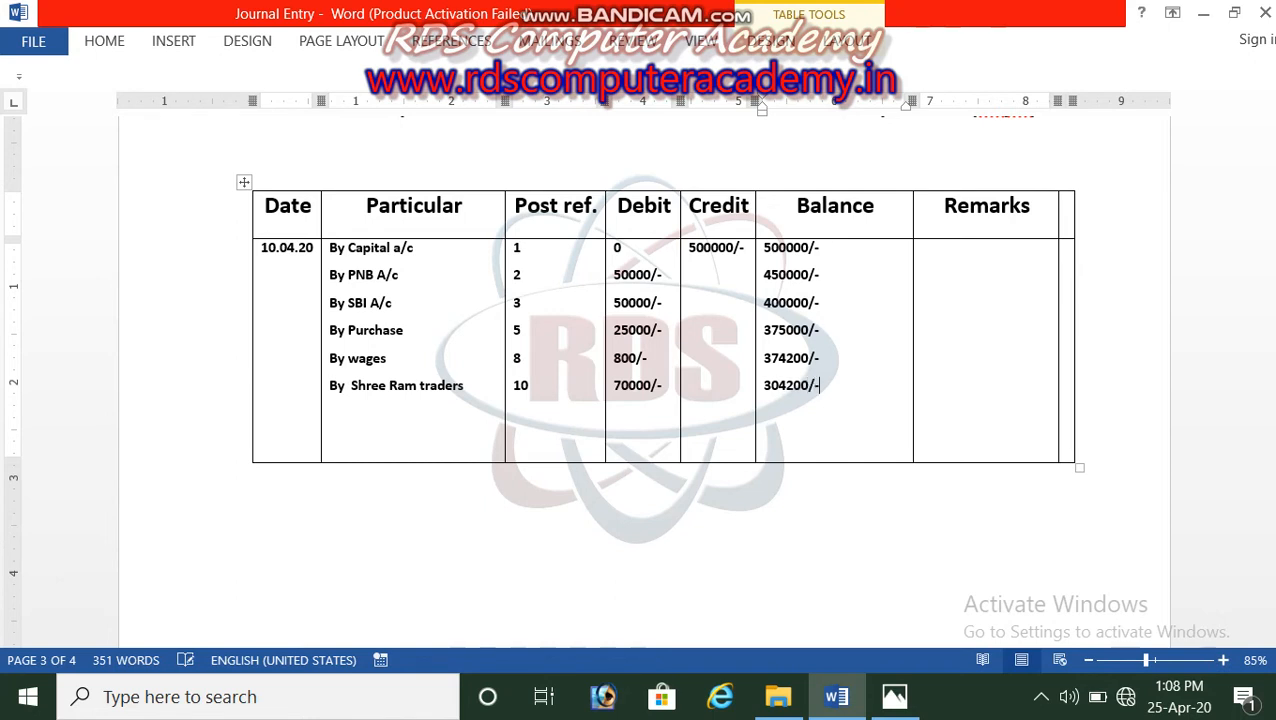
{"action": "left_click", "coordinate": [932, 388]}
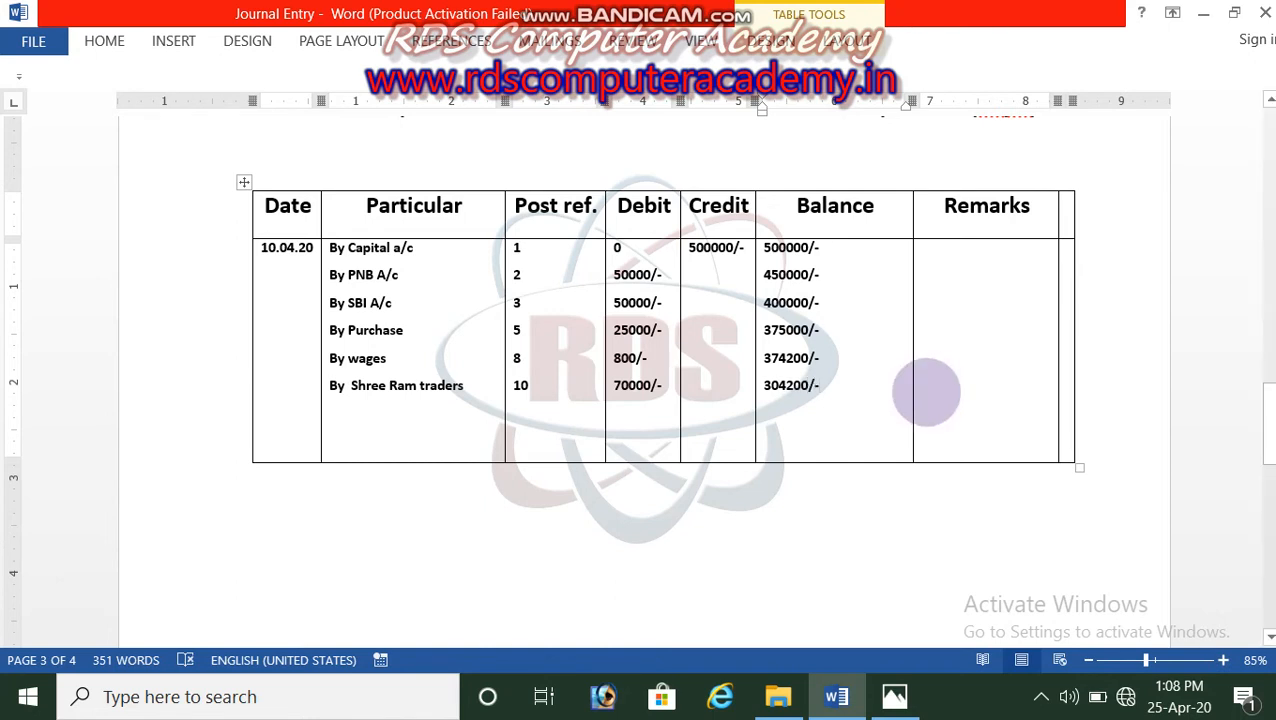
{"action": "key", "text": "Return"}
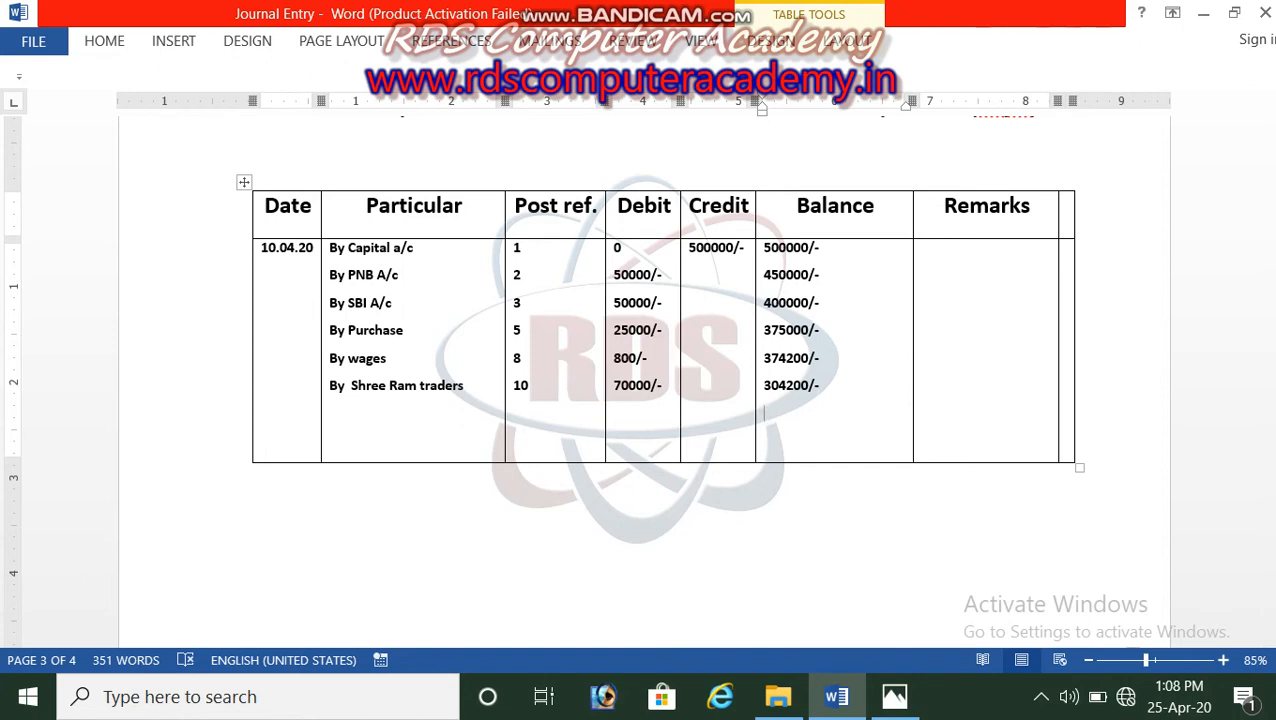
Step: Replace the "Cash A/c" heading above the page 4 ledger table with "Capital a/c"
{"action": "left_click_drag", "start_coordinate": [1266, 375], "coordinate": [1245, 498]}
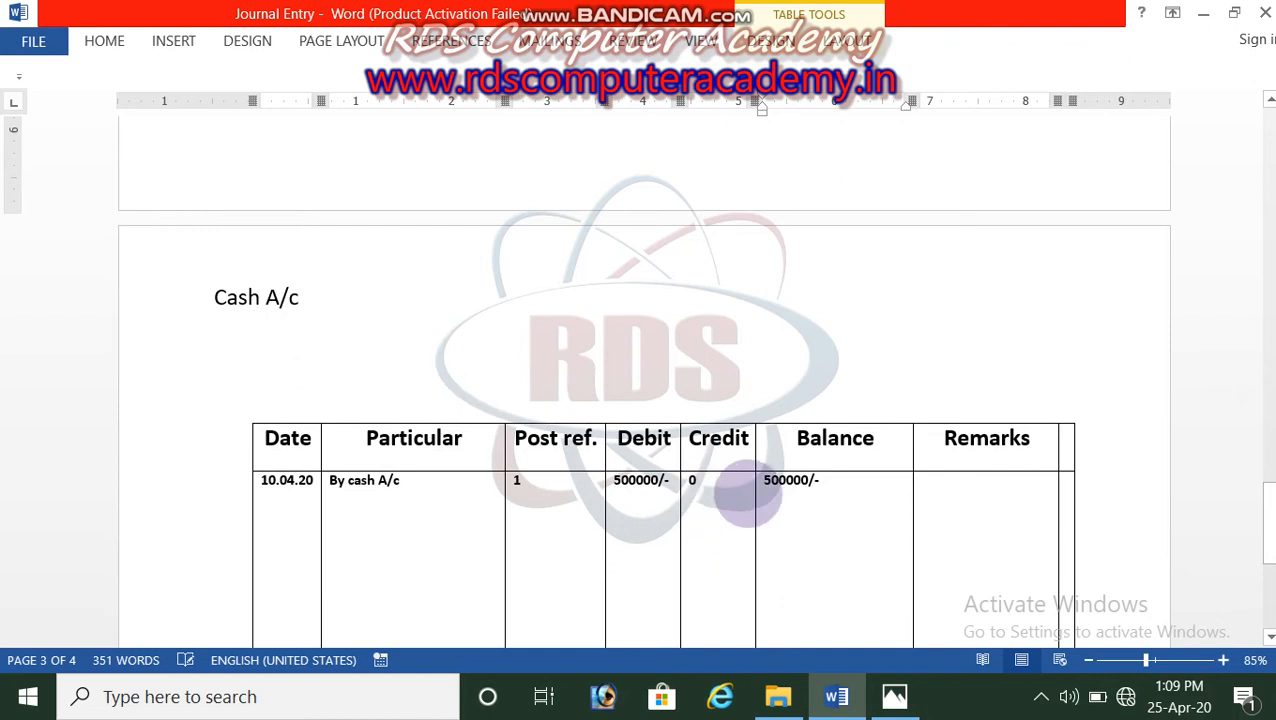
{"action": "left_click_drag", "start_coordinate": [305, 298], "coordinate": [217, 299]}
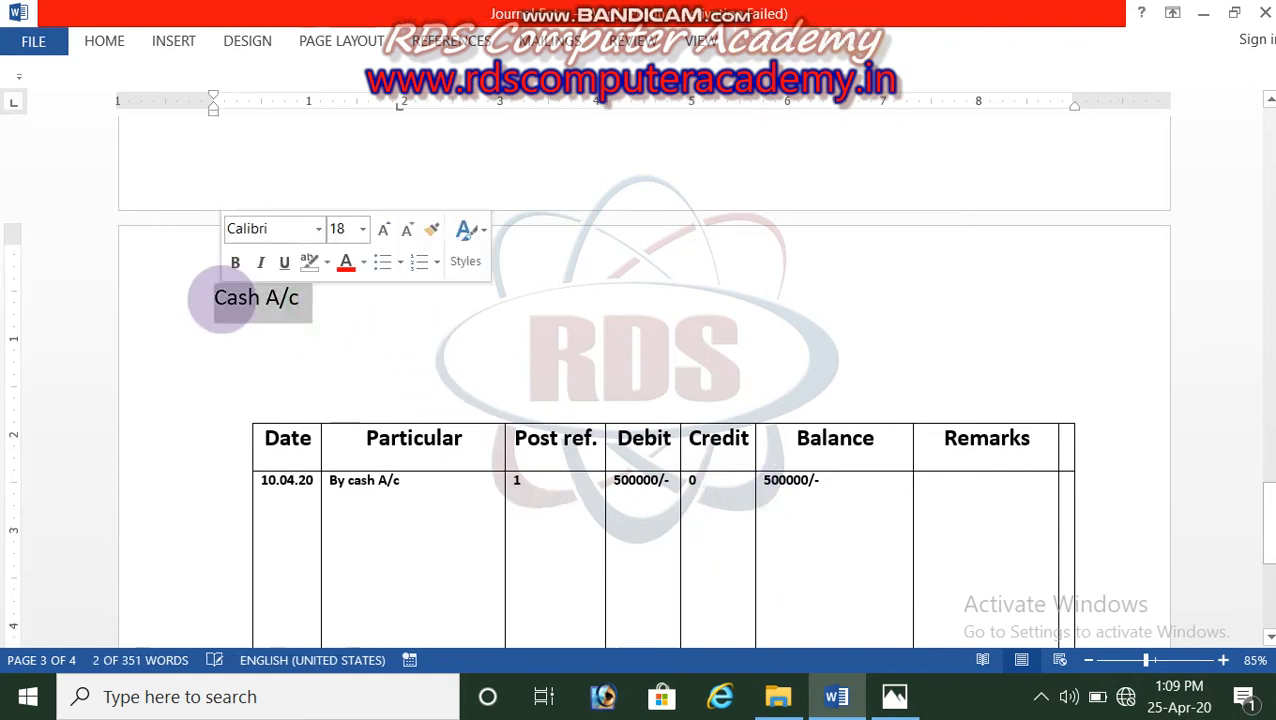
{"action": "type", "text": "Ca"}
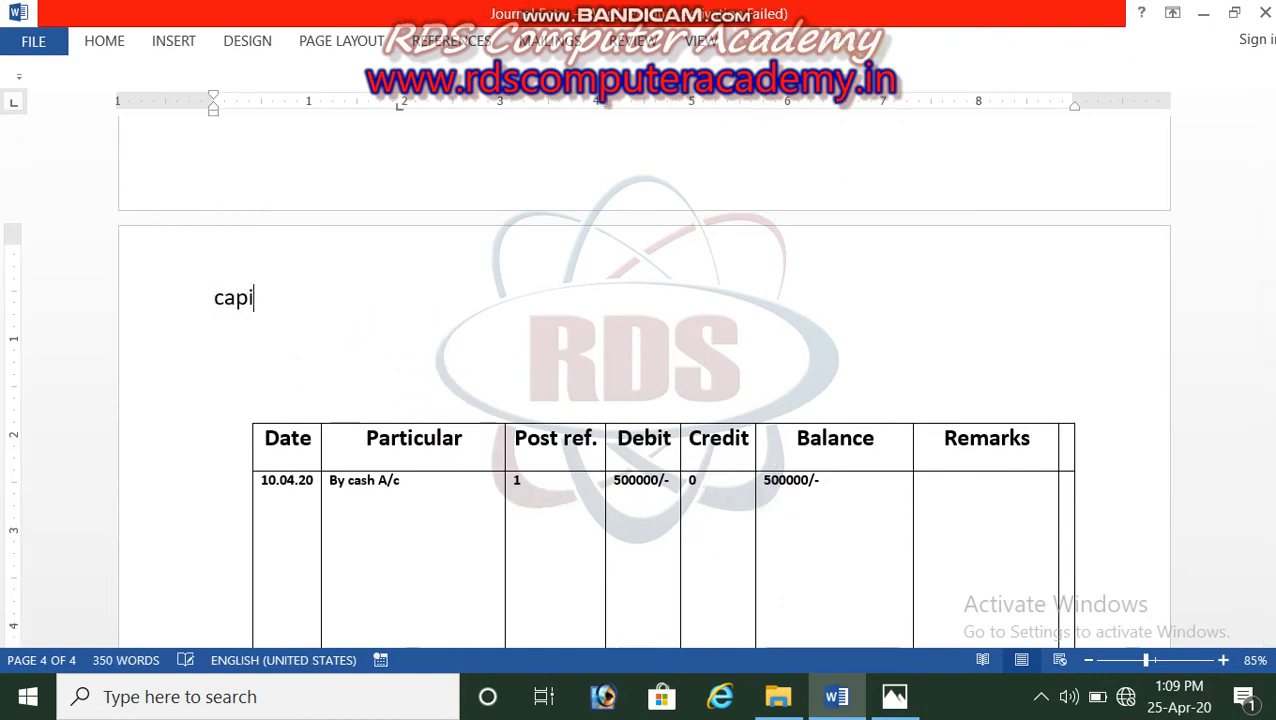
{"action": "type", "text": "tal"}
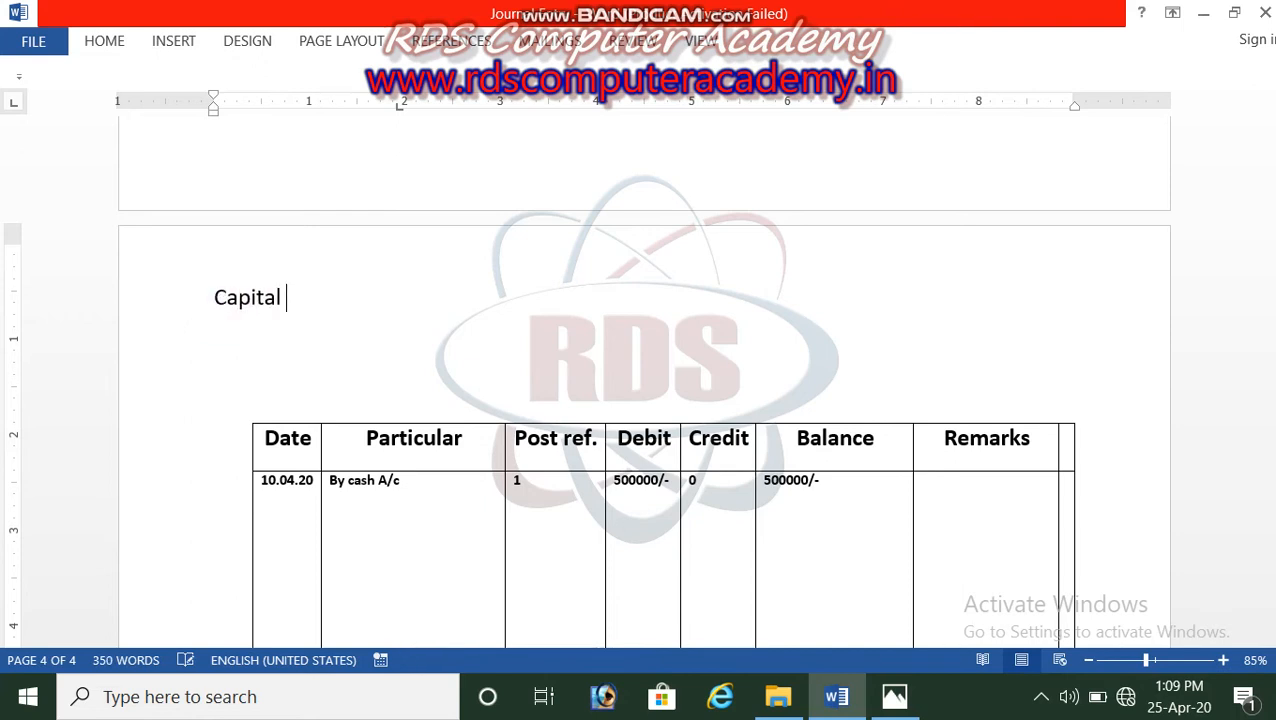
{"action": "key", "text": "alt"}
{"action": "key", "text": "a"}
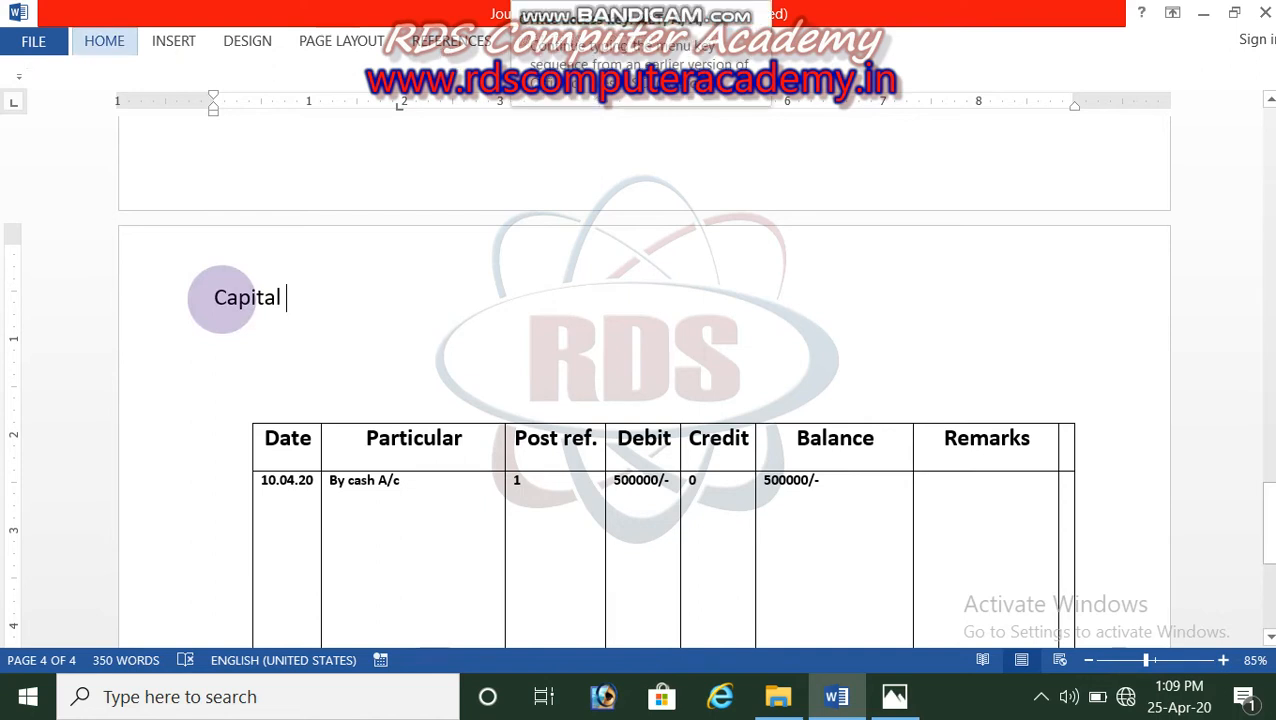
{"action": "key", "text": "Escape"}
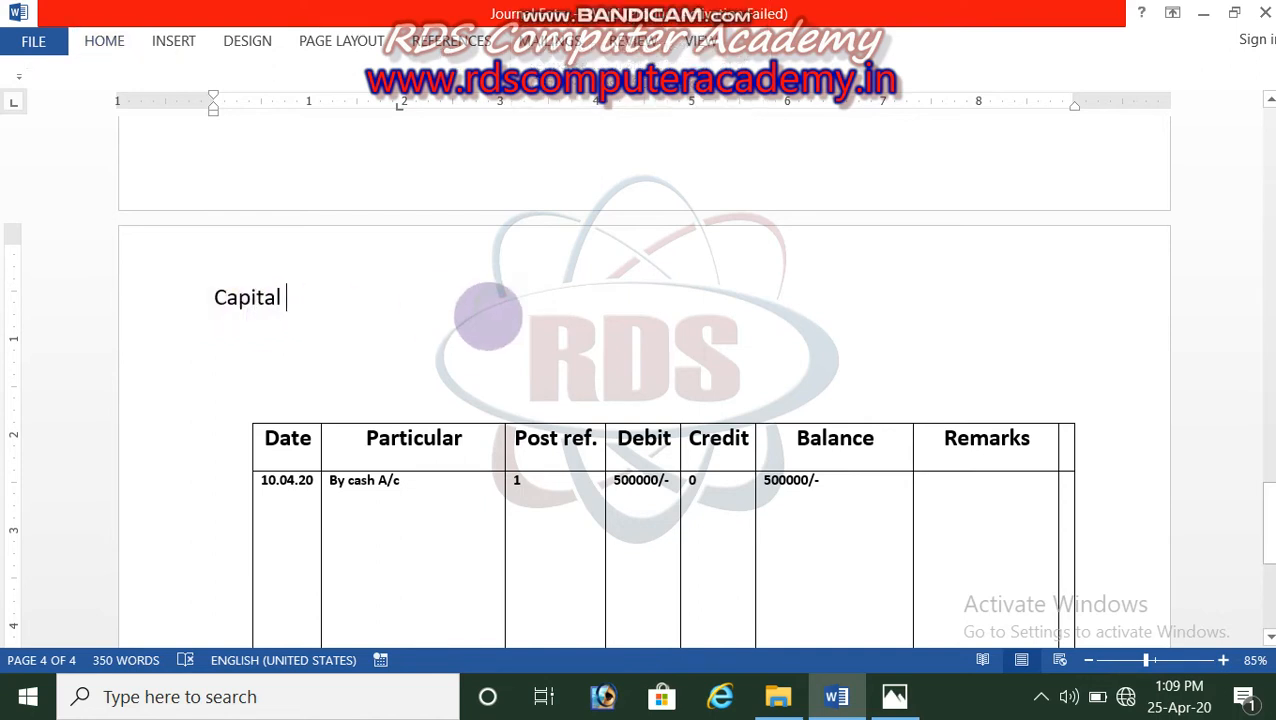
{"action": "type", "text": "a/c"}
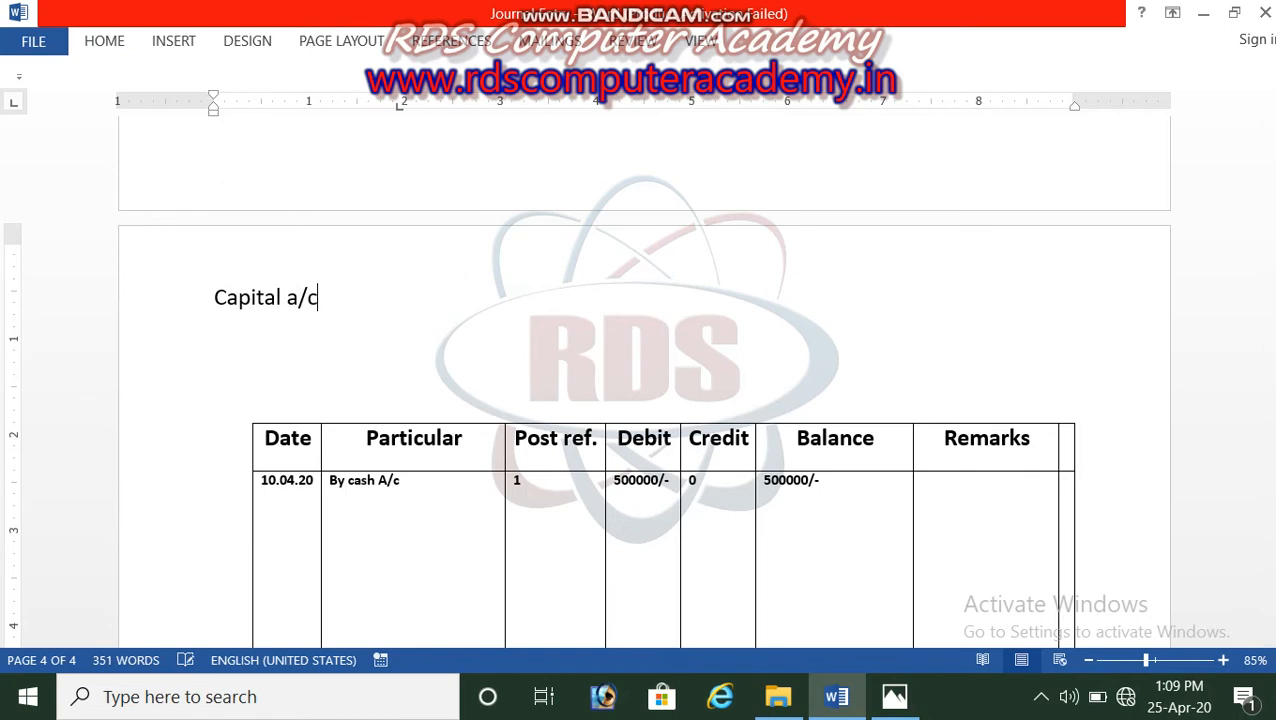
Step: Change both the Accounts and Account Name entries in the page 3 General Ledger header to "cash"
{"action": "left_click_drag", "start_coordinate": [1256, 484], "coordinate": [1256, 360]}
{"action": "left_click_drag", "start_coordinate": [377, 225], "coordinate": [484, 226]}
{"action": "type", "text": "ac"}
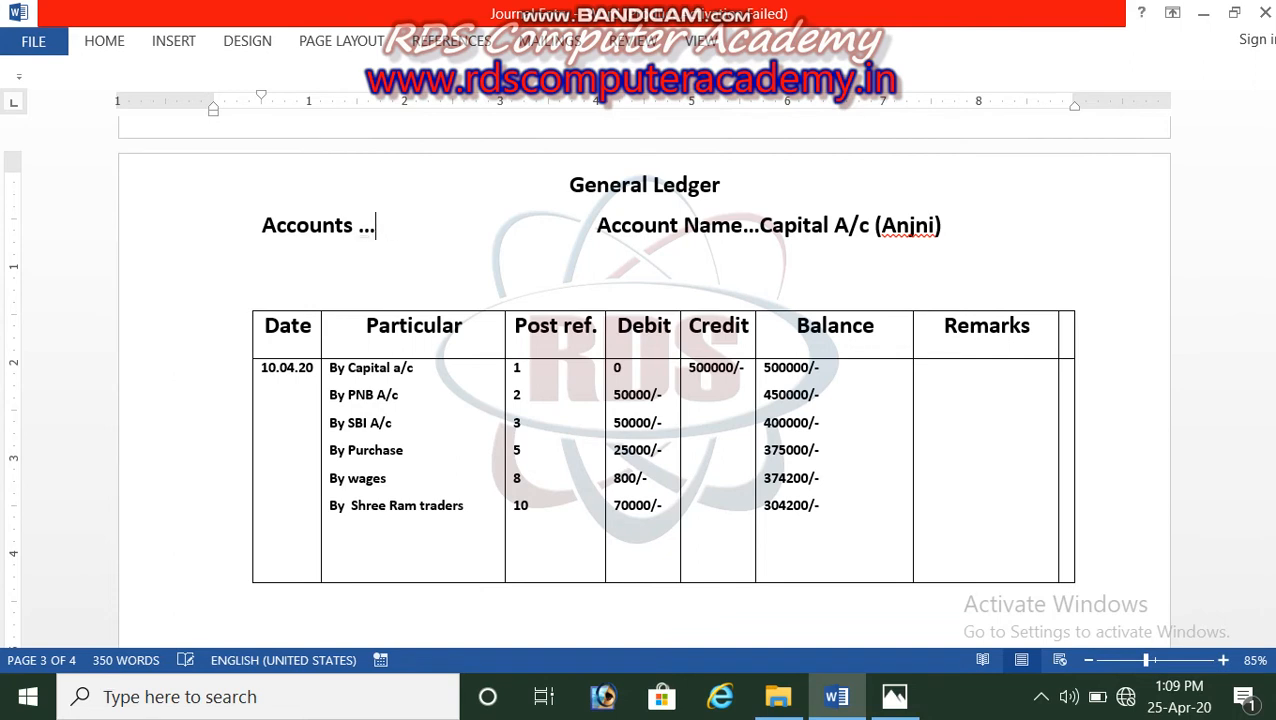
{"action": "type", "text": "sh"}
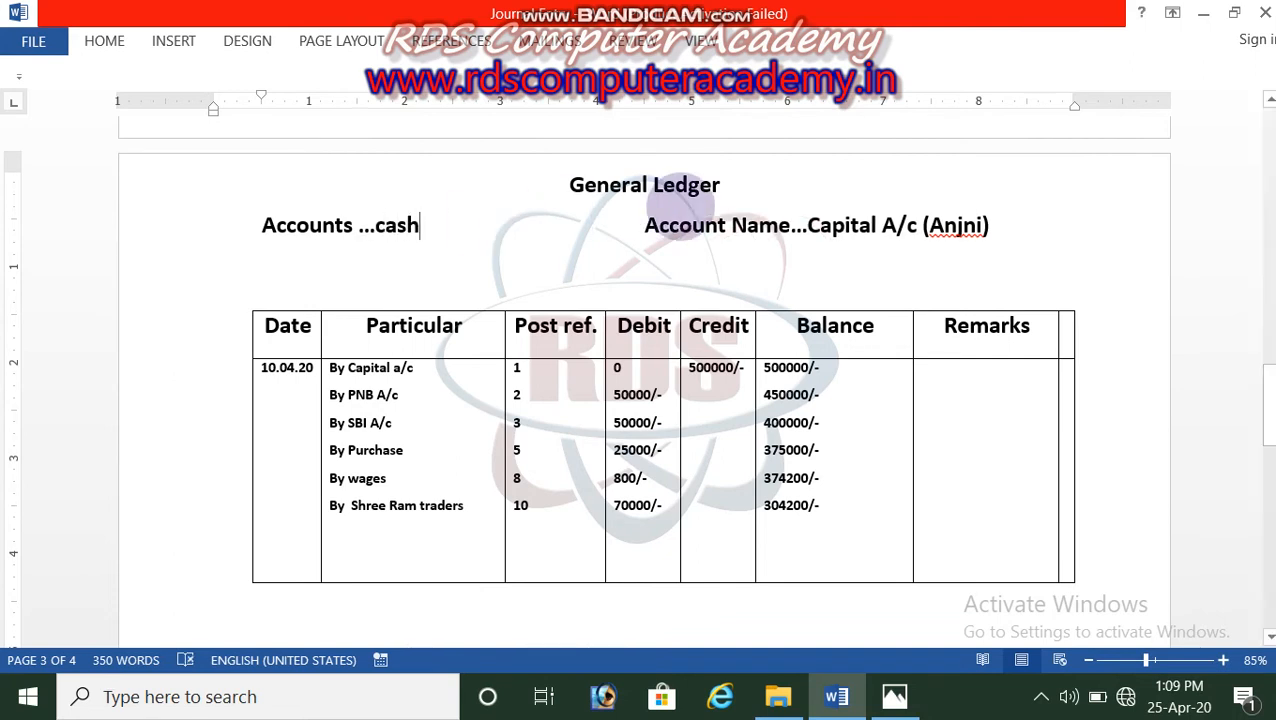
{"action": "left_click_drag", "start_coordinate": [808, 226], "coordinate": [1022, 236]}
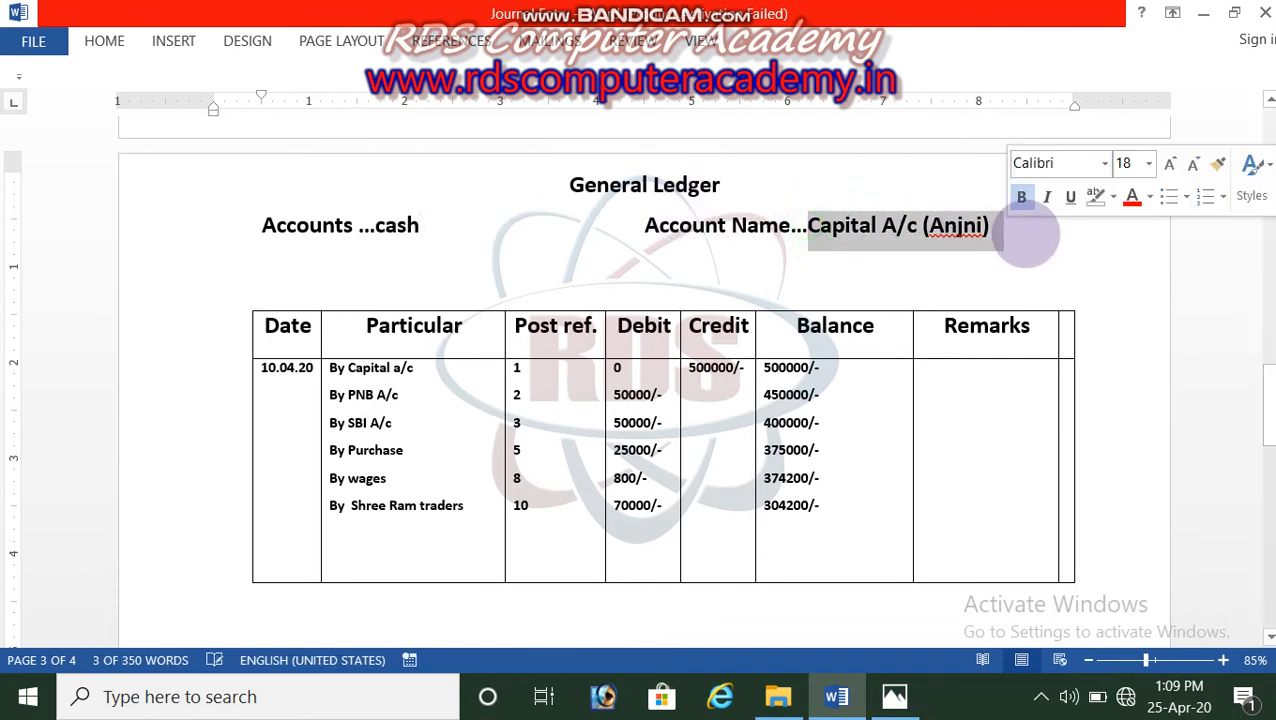
{"action": "type", "text": "cash"}
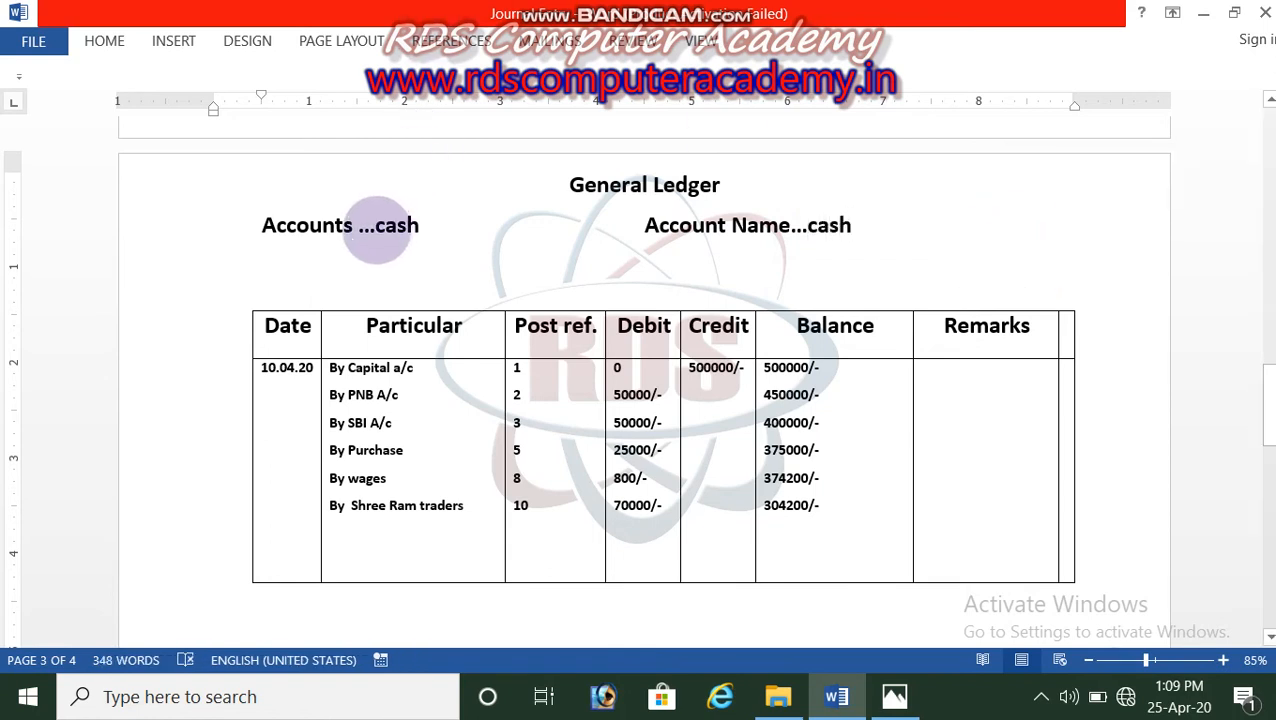
{"action": "left_click", "coordinate": [374, 226]}
{"action": "left_click_drag", "start_coordinate": [1272, 387], "coordinate": [1268, 398]}
{"action": "left_click", "coordinate": [920, 310]}
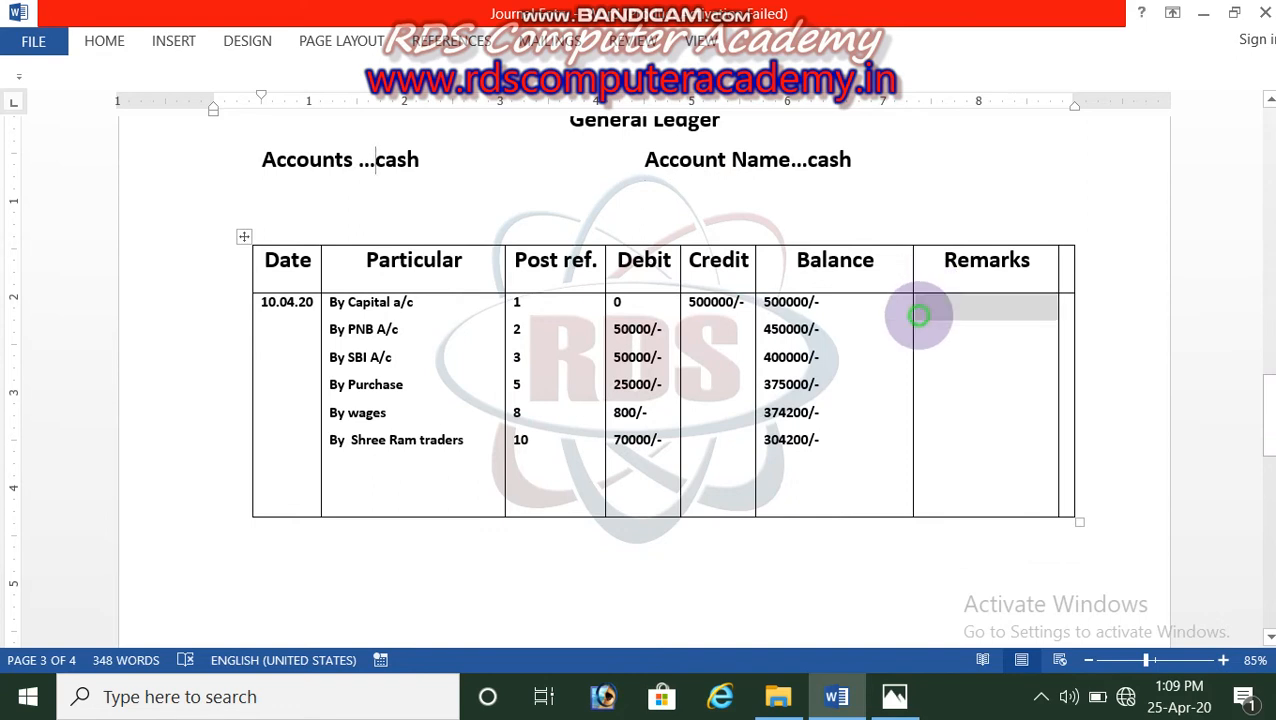
{"action": "left_click", "coordinate": [956, 307]}
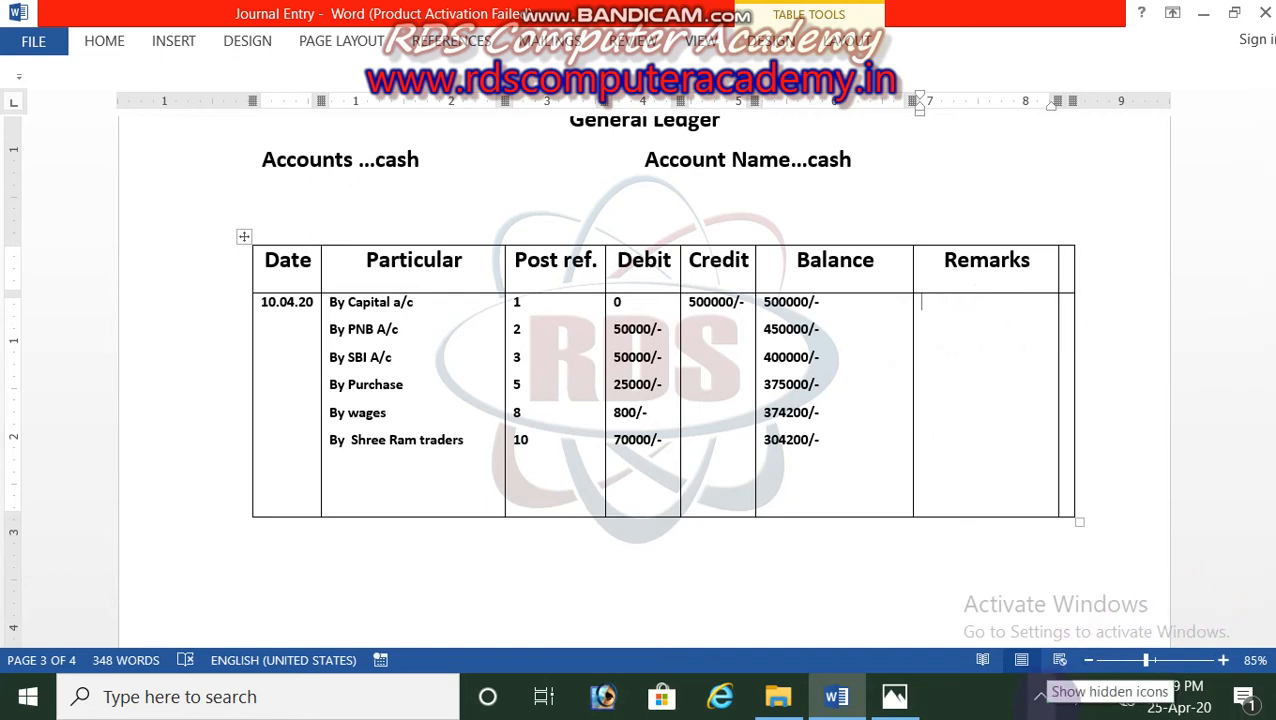
{"action": "left_click", "coordinate": [1041, 697]}
{"action": "left_click", "coordinate": [1041, 650]}
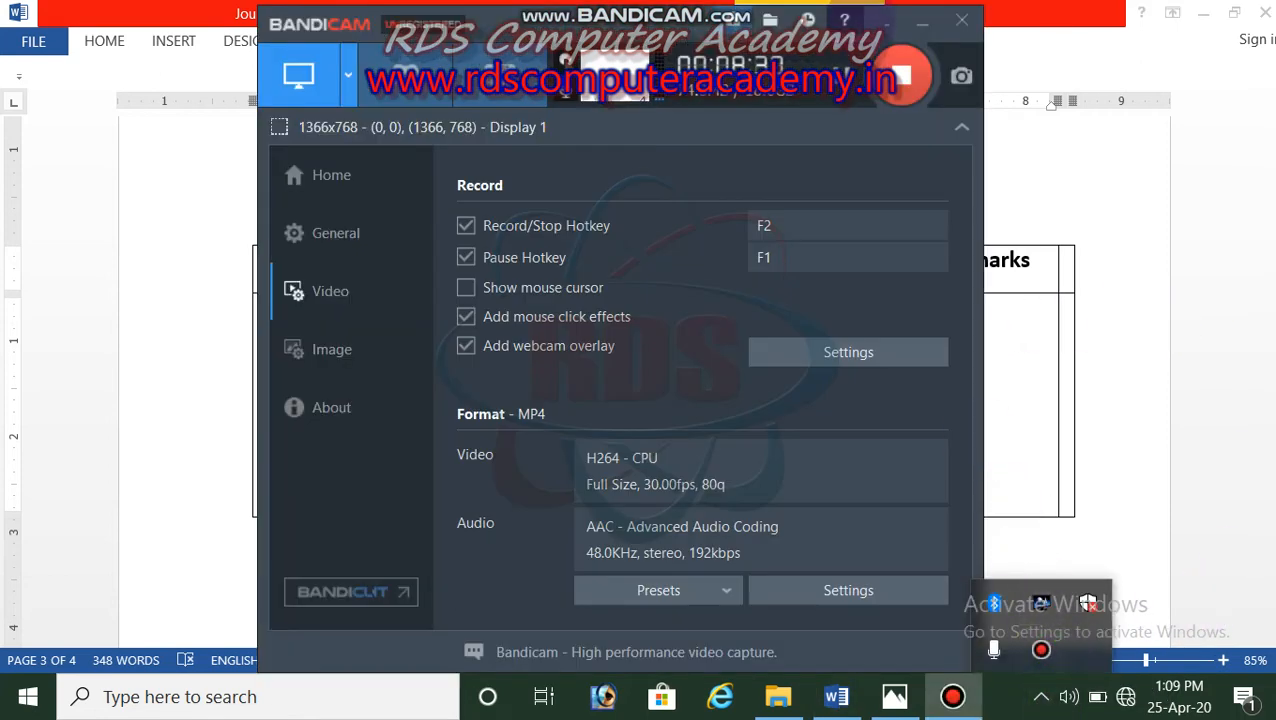
{"action": "left_click", "coordinate": [961, 20]}
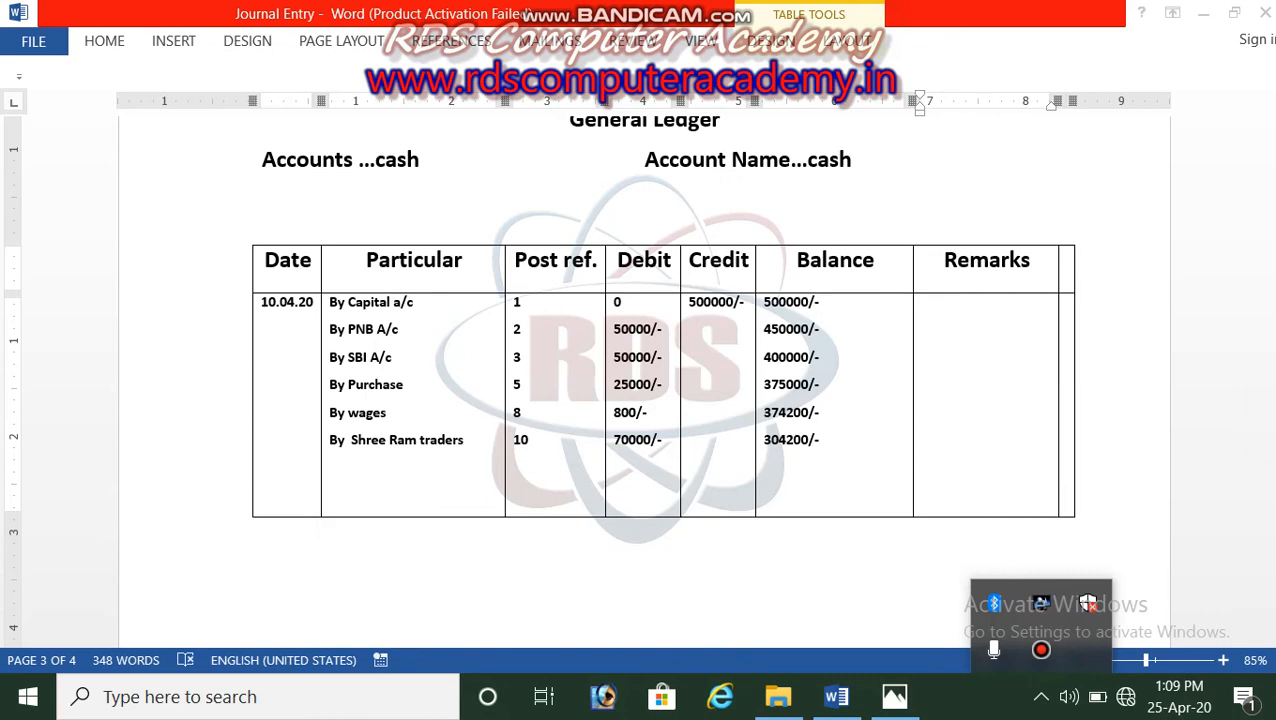
{"action": "left_click", "coordinate": [1130, 538]}
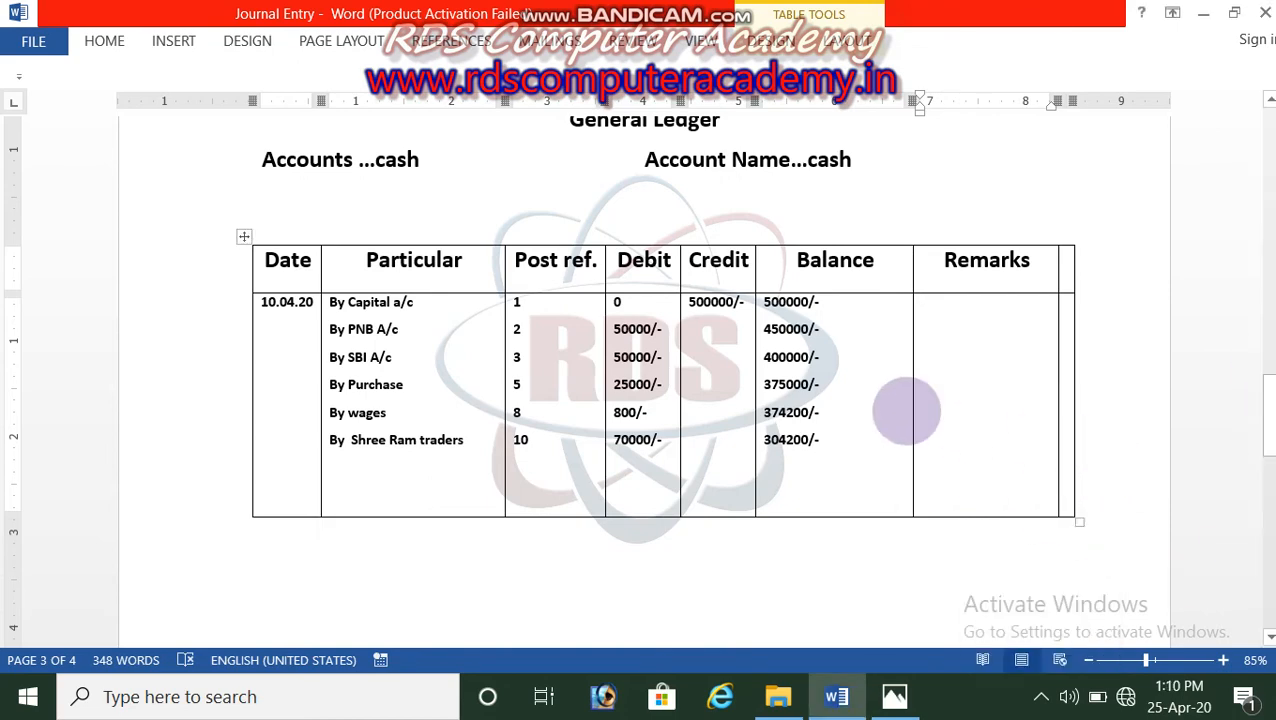
Step: Review the cash General Ledger table on page 3 against the page 1 journal entries, starting with the Cash A/c line of 10-04-2020
{"action": "left_click_drag", "start_coordinate": [1266, 421], "coordinate": [1258, 394]}
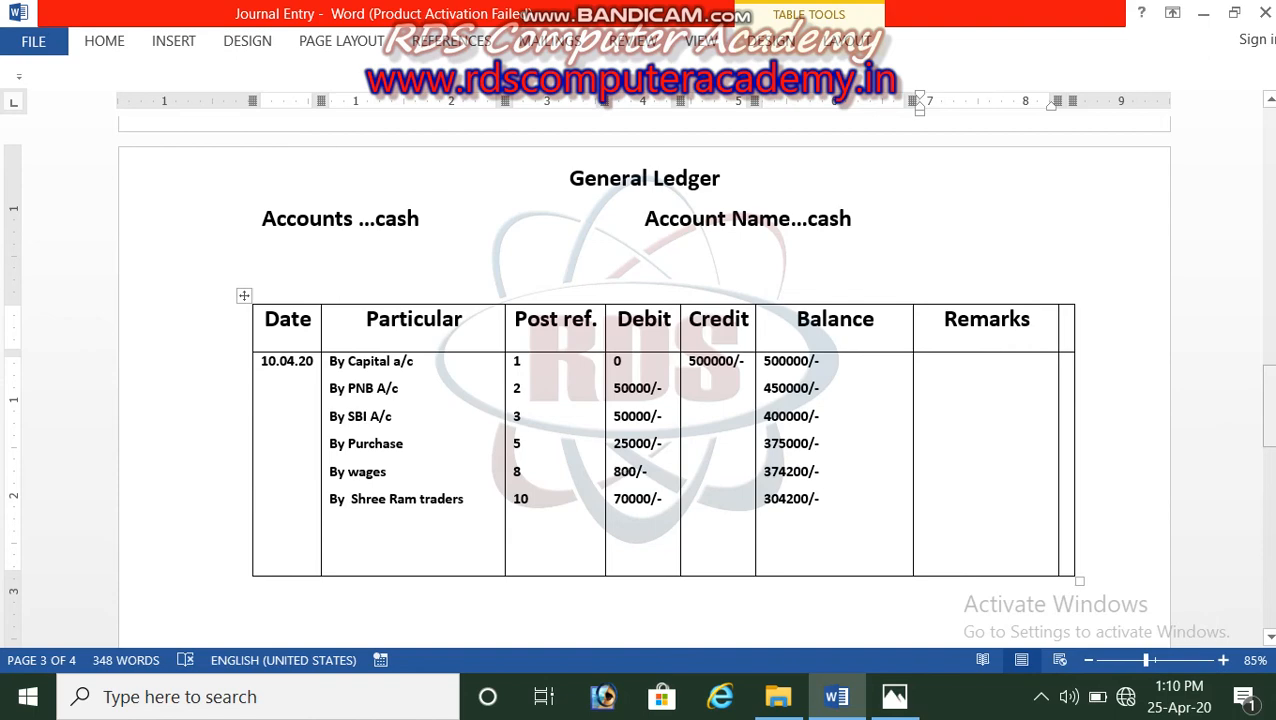
{"action": "left_click_drag", "start_coordinate": [1266, 400], "coordinate": [1227, 441]}
{"action": "left_click_drag", "start_coordinate": [1146, 660], "coordinate": [1130, 660]}
{"action": "left_click_drag", "start_coordinate": [1266, 325], "coordinate": [1248, 185]}
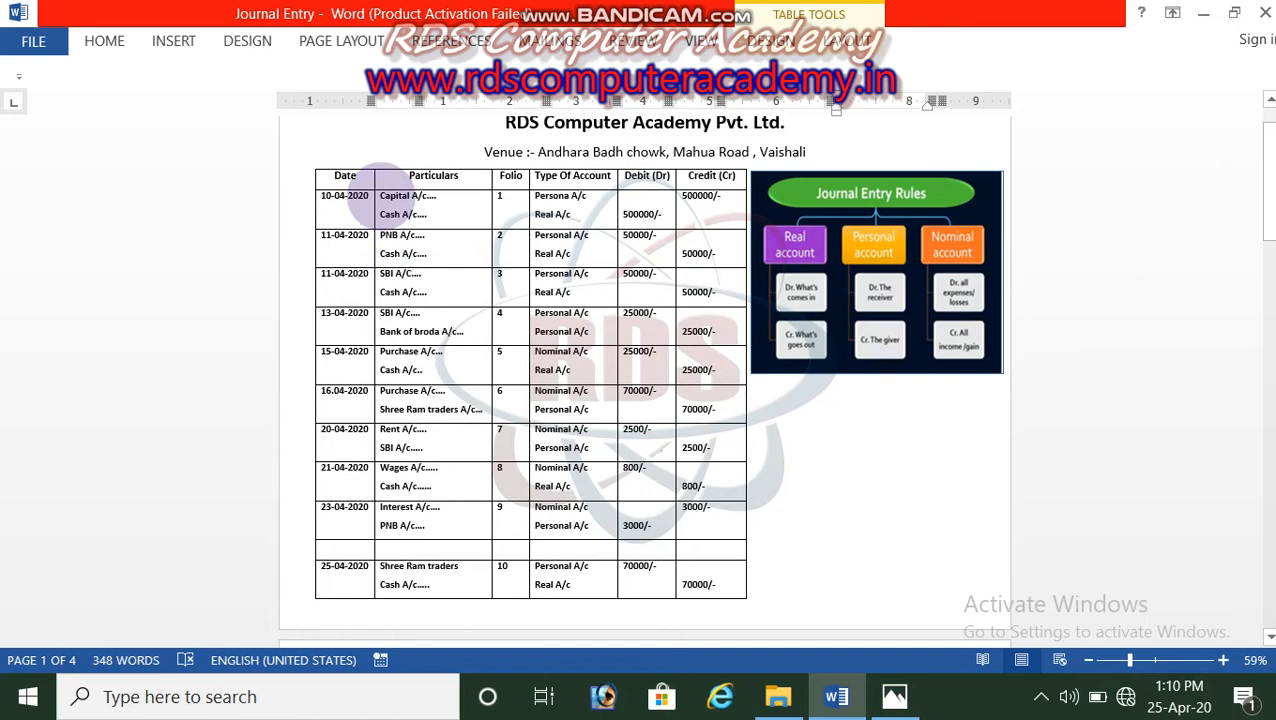
{"action": "triple_click", "coordinate": [395, 214]}
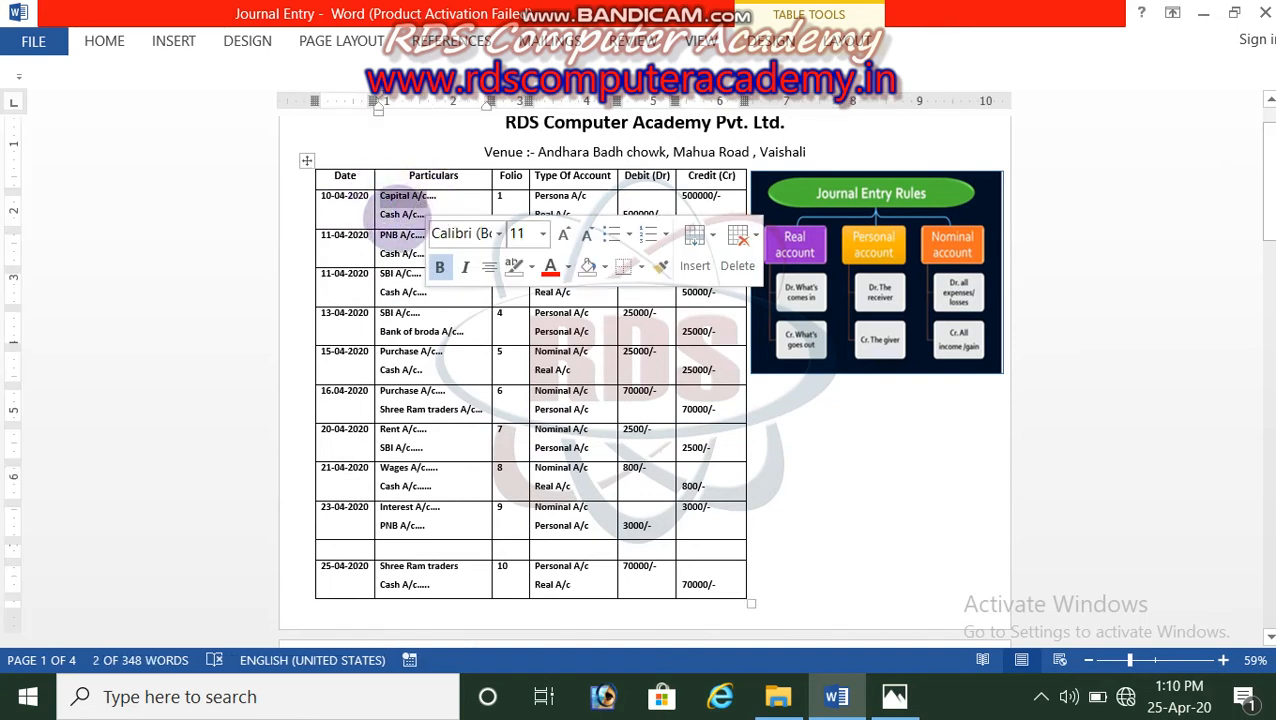
{"action": "left_click", "coordinate": [395, 214]}
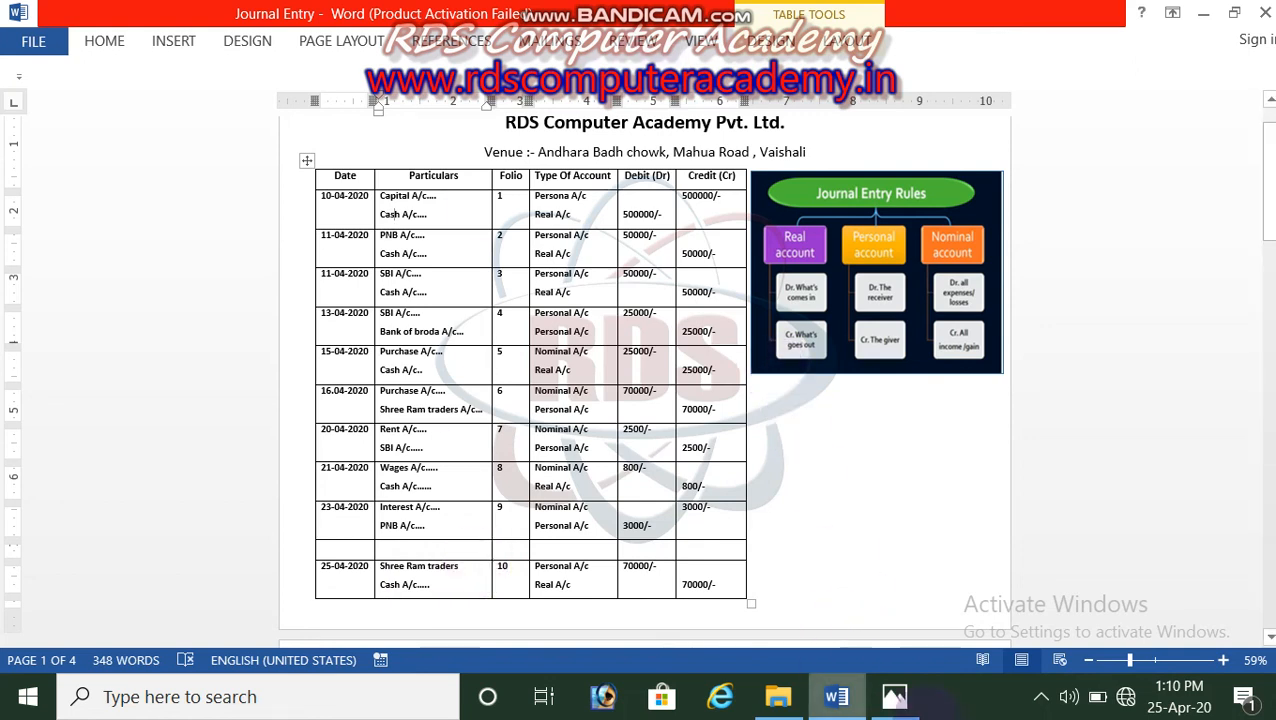
Step: Switch to Photos and examine the Accounting Cycle diagram in 1.png at a larger size
{"action": "mouse_move", "coordinate": [894, 697]}
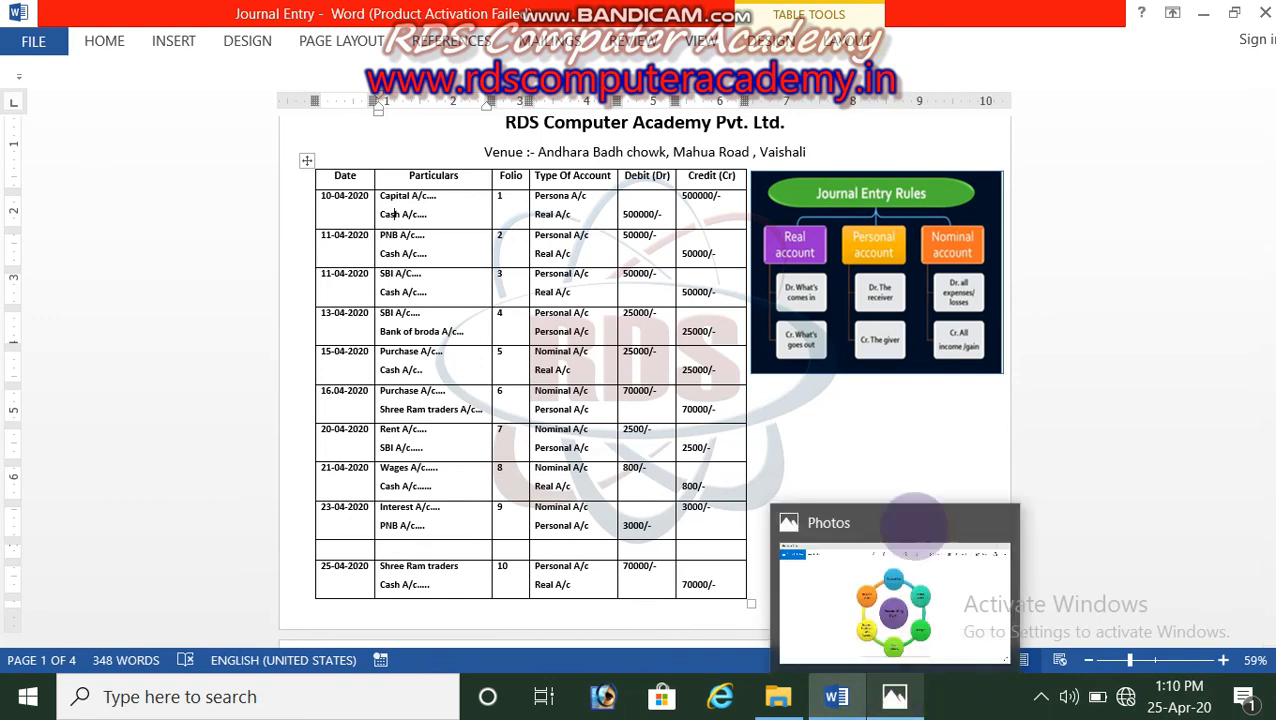
{"action": "left_click", "coordinate": [894, 572]}
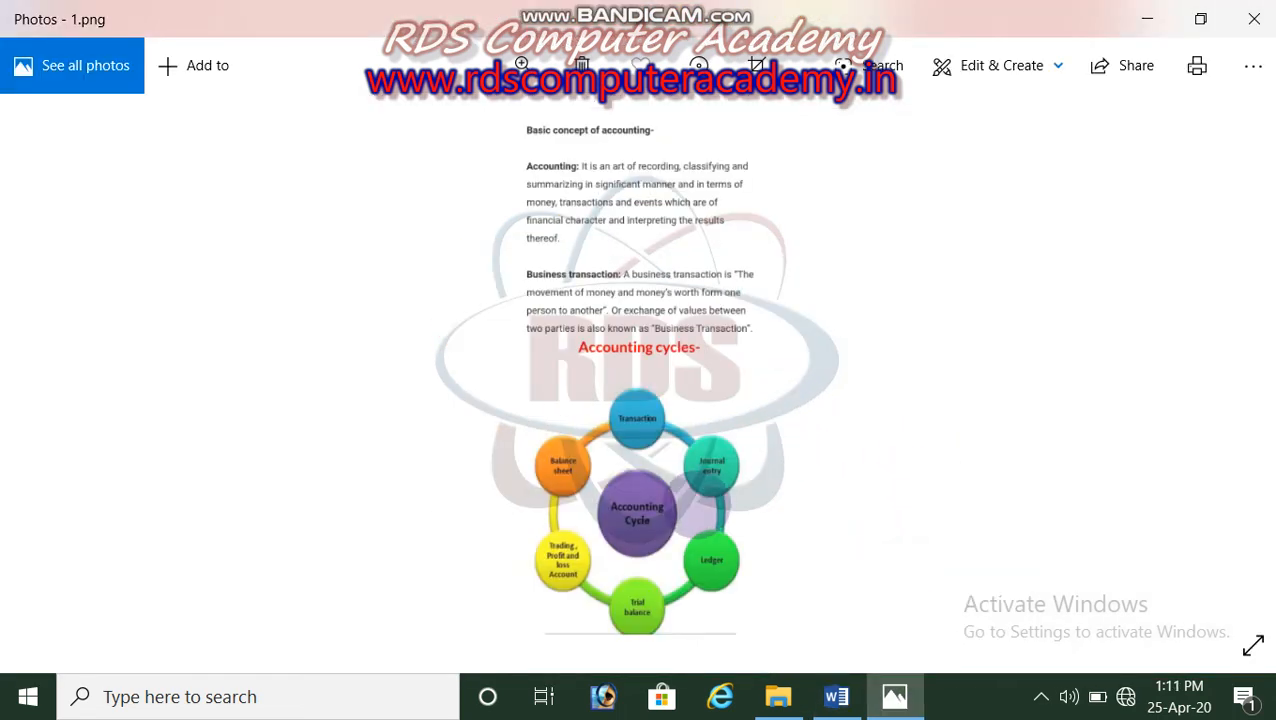
{"action": "scroll", "coordinate": [709, 513], "scroll_direction": "up", "scroll_amount": 3}
{"action": "scroll", "coordinate": [709, 513], "scroll_direction": "down", "scroll_amount": 2}
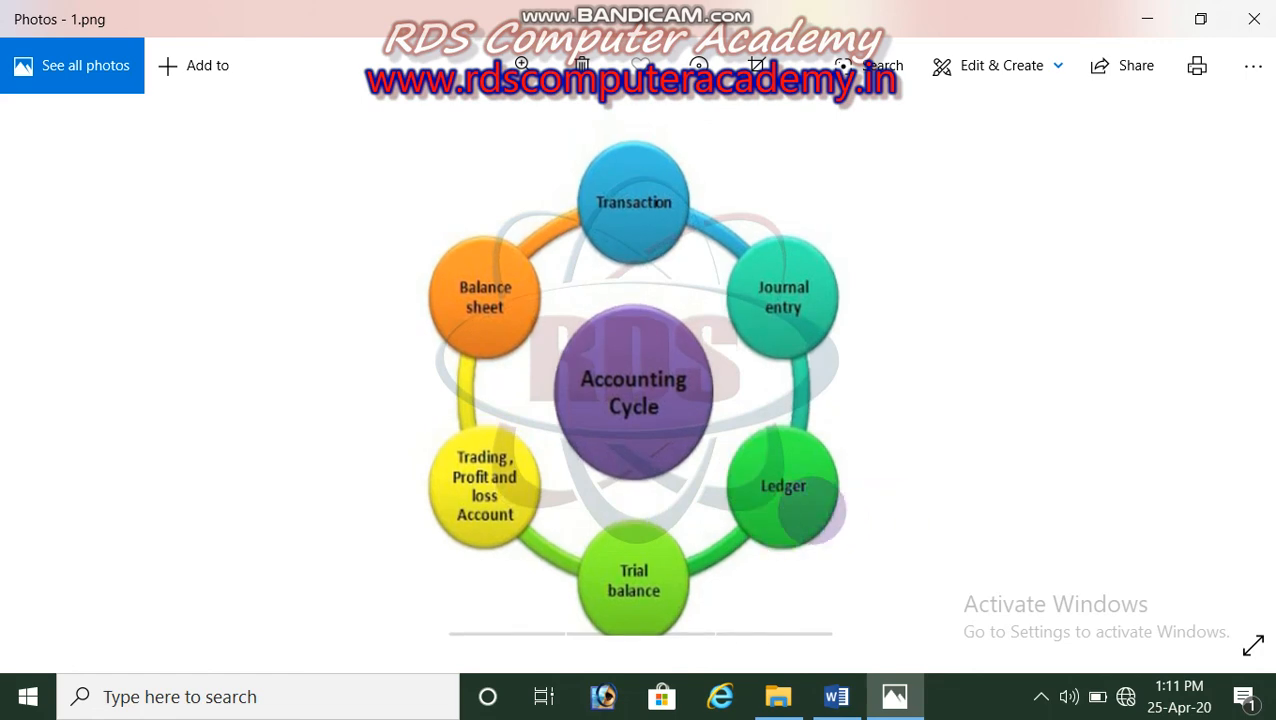